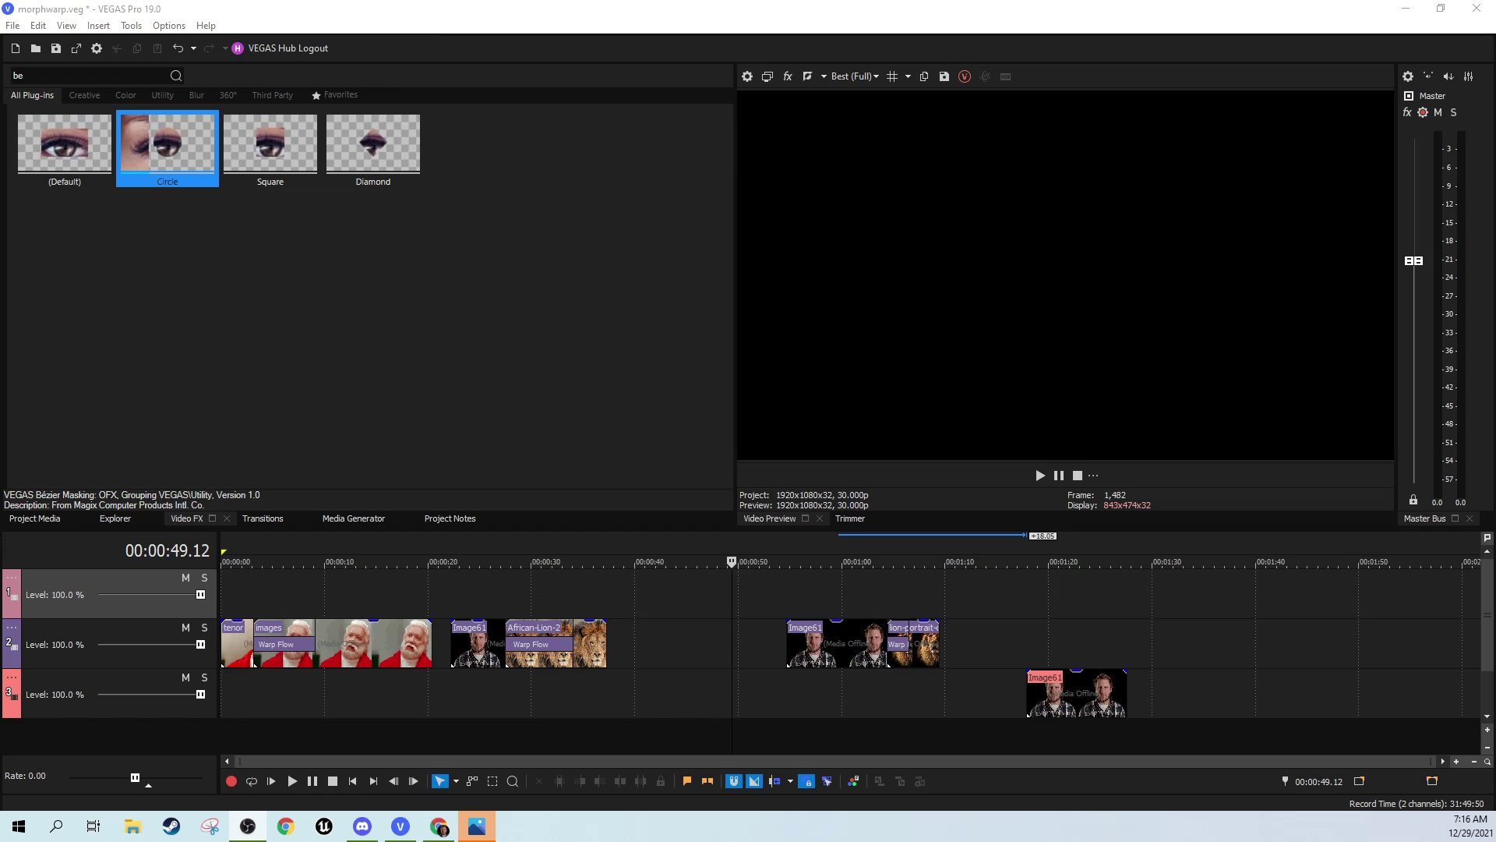
- Show the video Transitions list and preview the Santa image and the first morph's start
{"action": "left_click", "coordinate": [262, 518]}
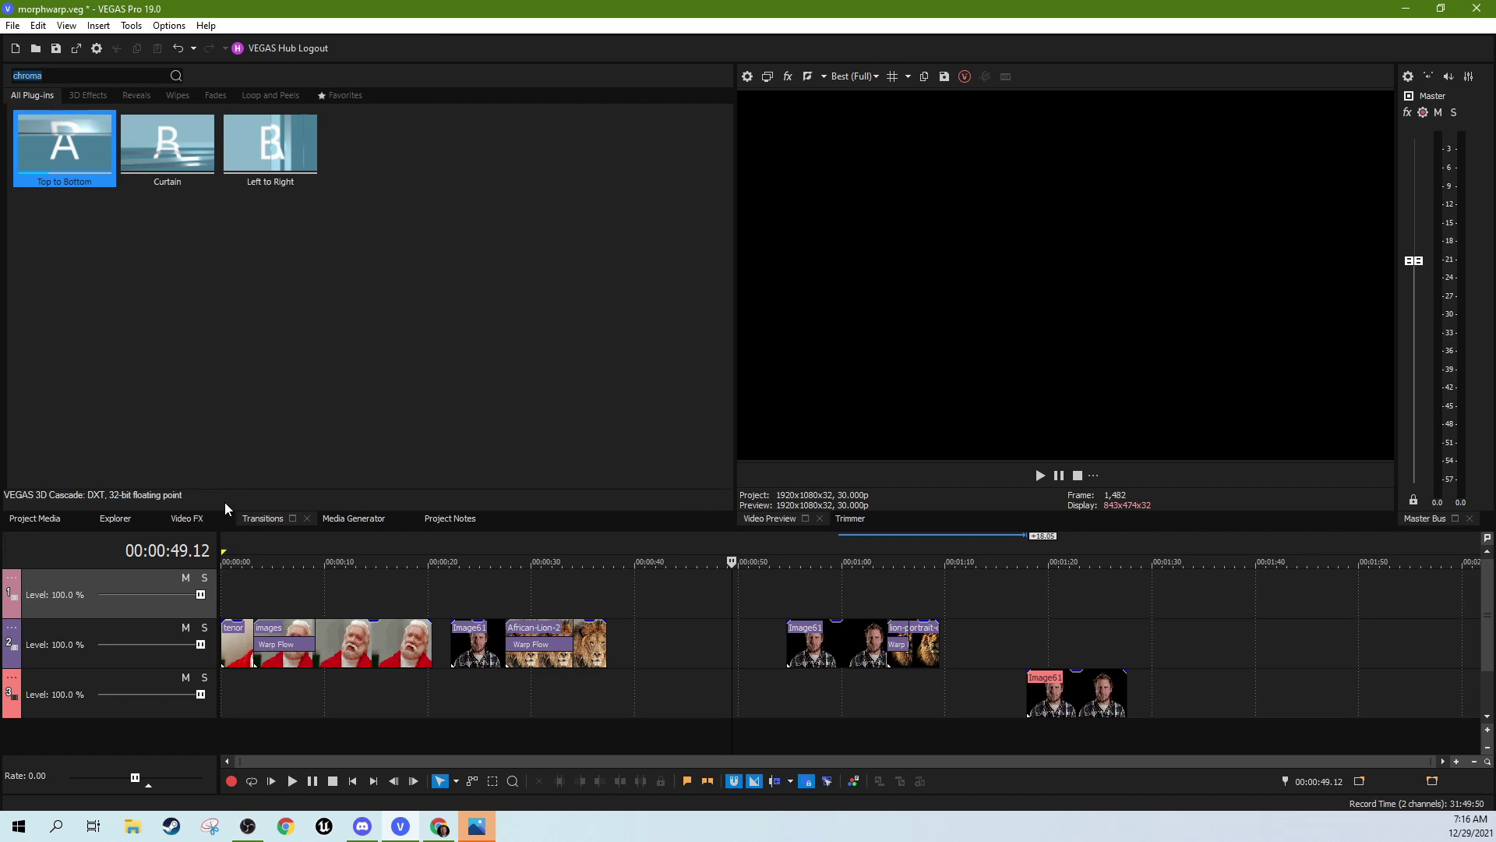
{"action": "left_click", "coordinate": [422, 590]}
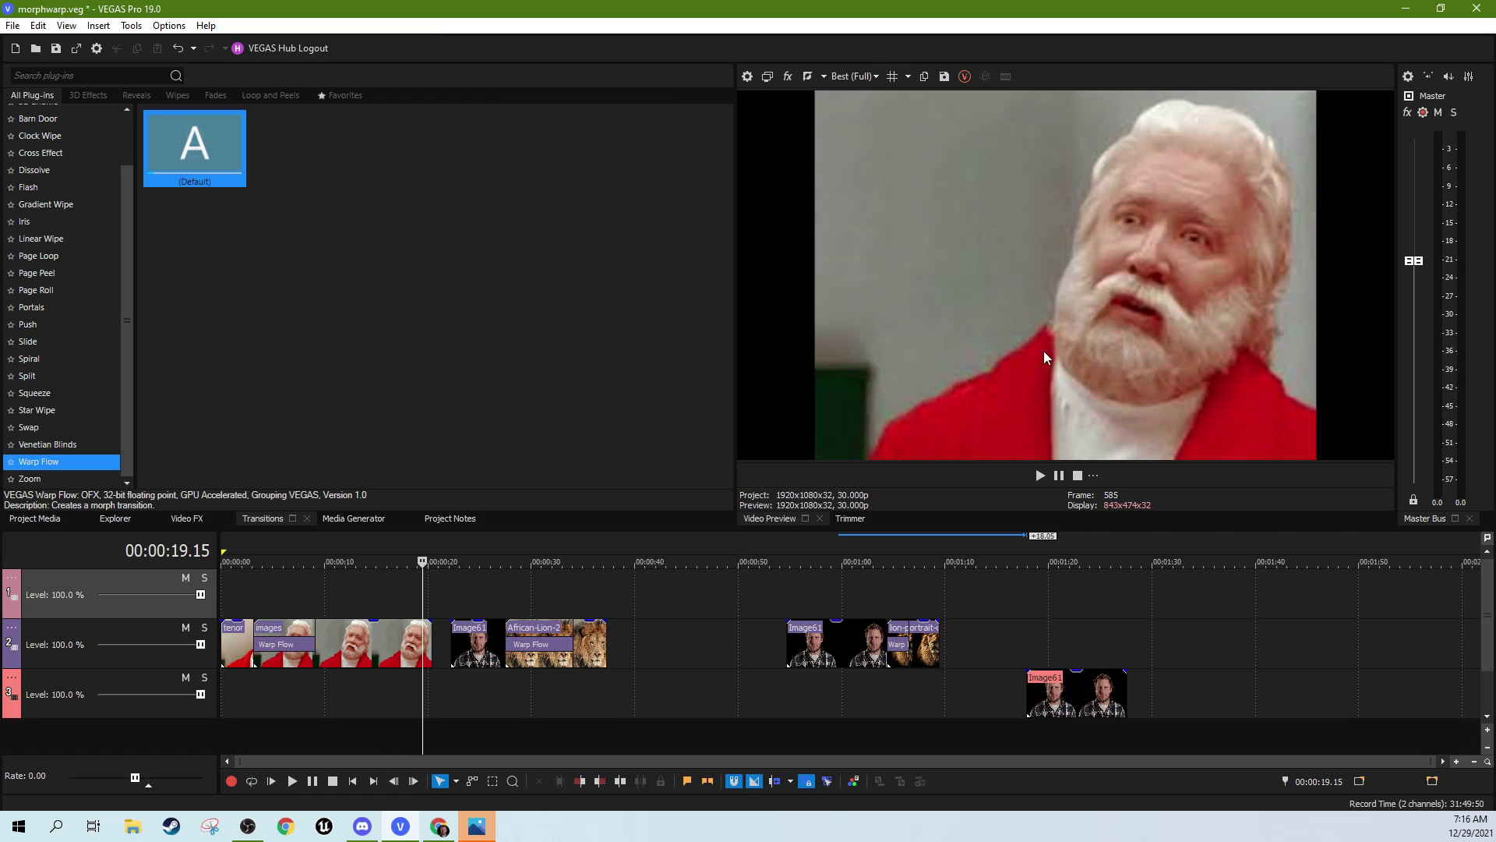
{"action": "left_click", "coordinate": [235, 594]}
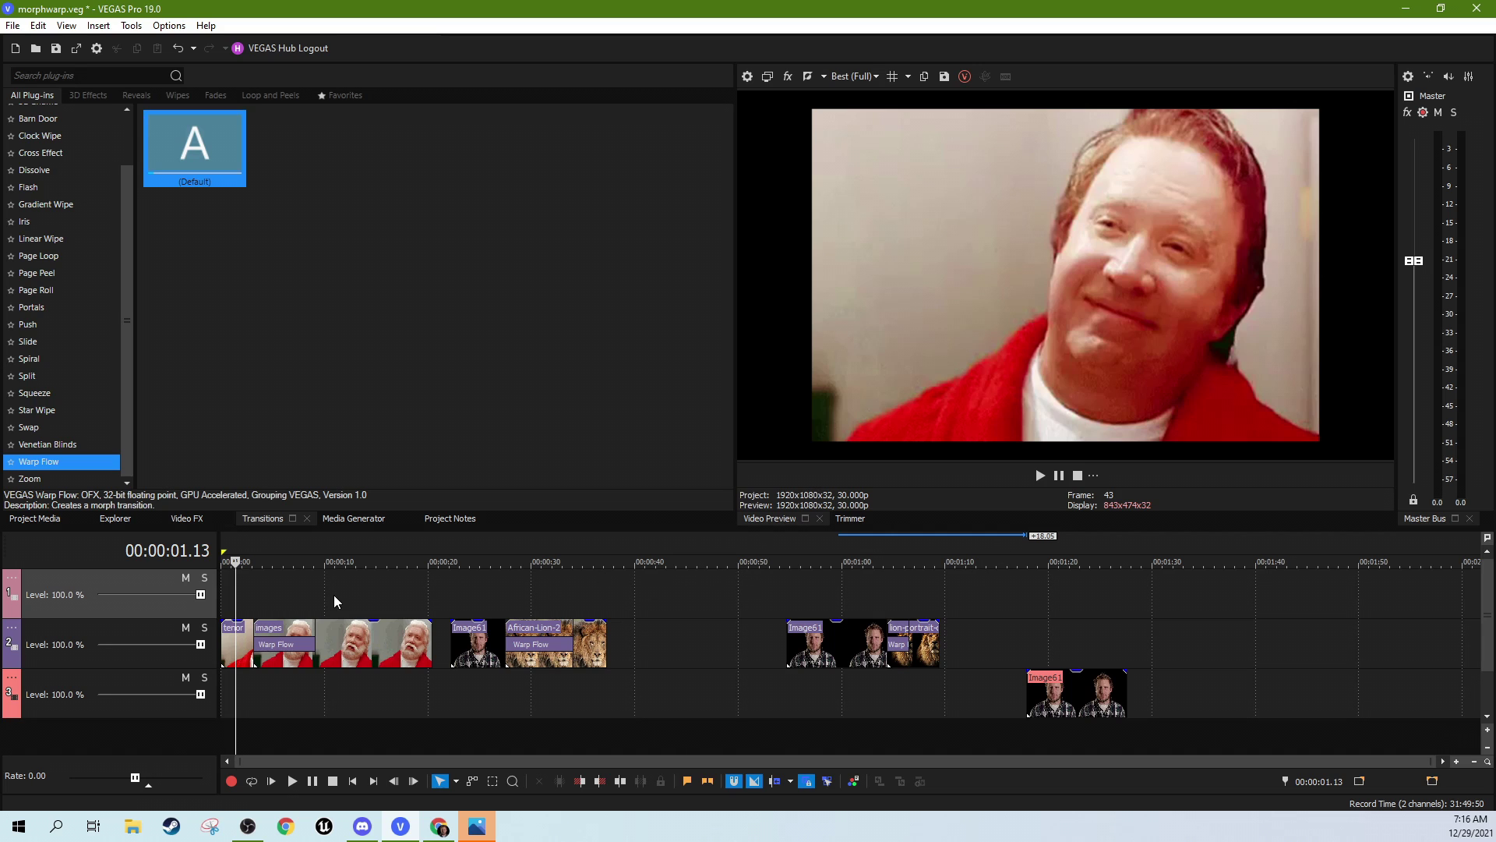
{"action": "scroll", "coordinate": [380, 607], "scroll_direction": "up", "scroll_amount": 1}
{"action": "scroll", "coordinate": [381, 602], "scroll_direction": "up", "scroll_amount": 3}
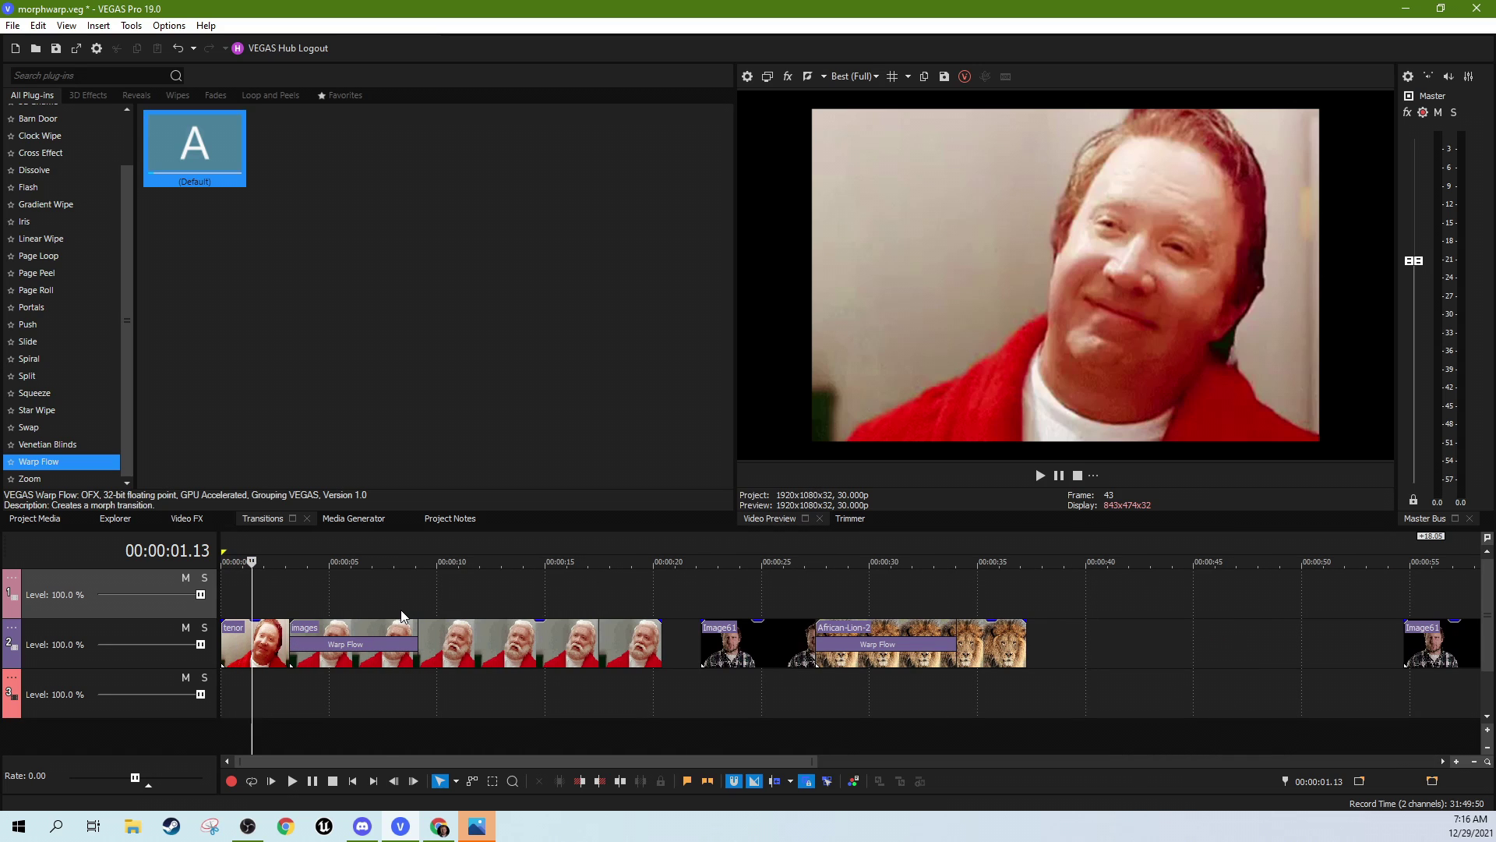
{"action": "scroll", "coordinate": [452, 667], "scroll_direction": "up", "scroll_amount": 3}
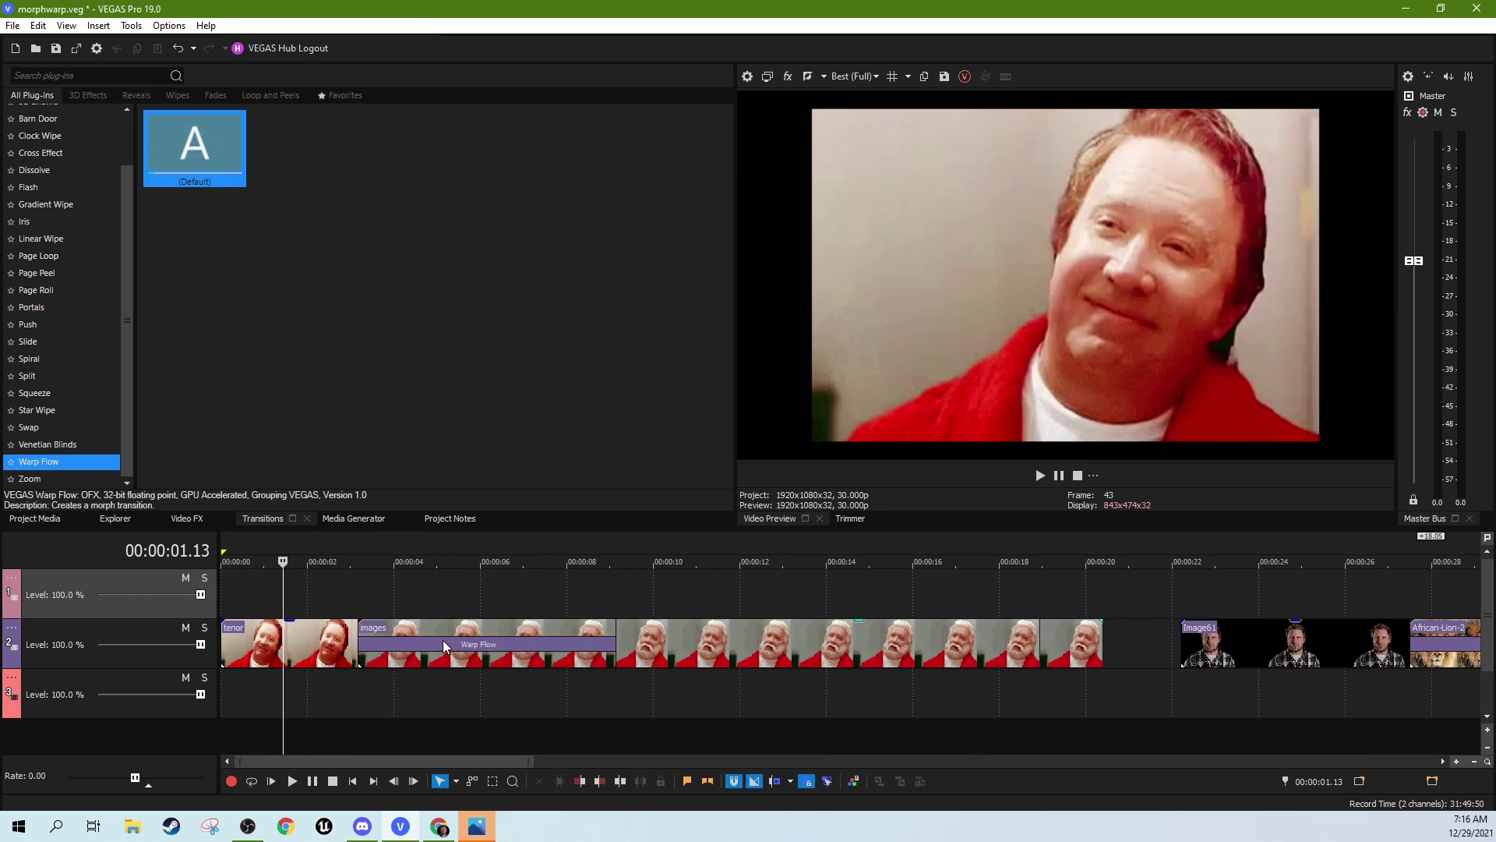
- Scrub through the man-to-lion Warp Flow morph and the later man morph near 1:05
{"action": "left_click", "coordinate": [660, 603]}
{"action": "scroll", "coordinate": [770, 602], "scroll_direction": "down", "scroll_amount": 3}
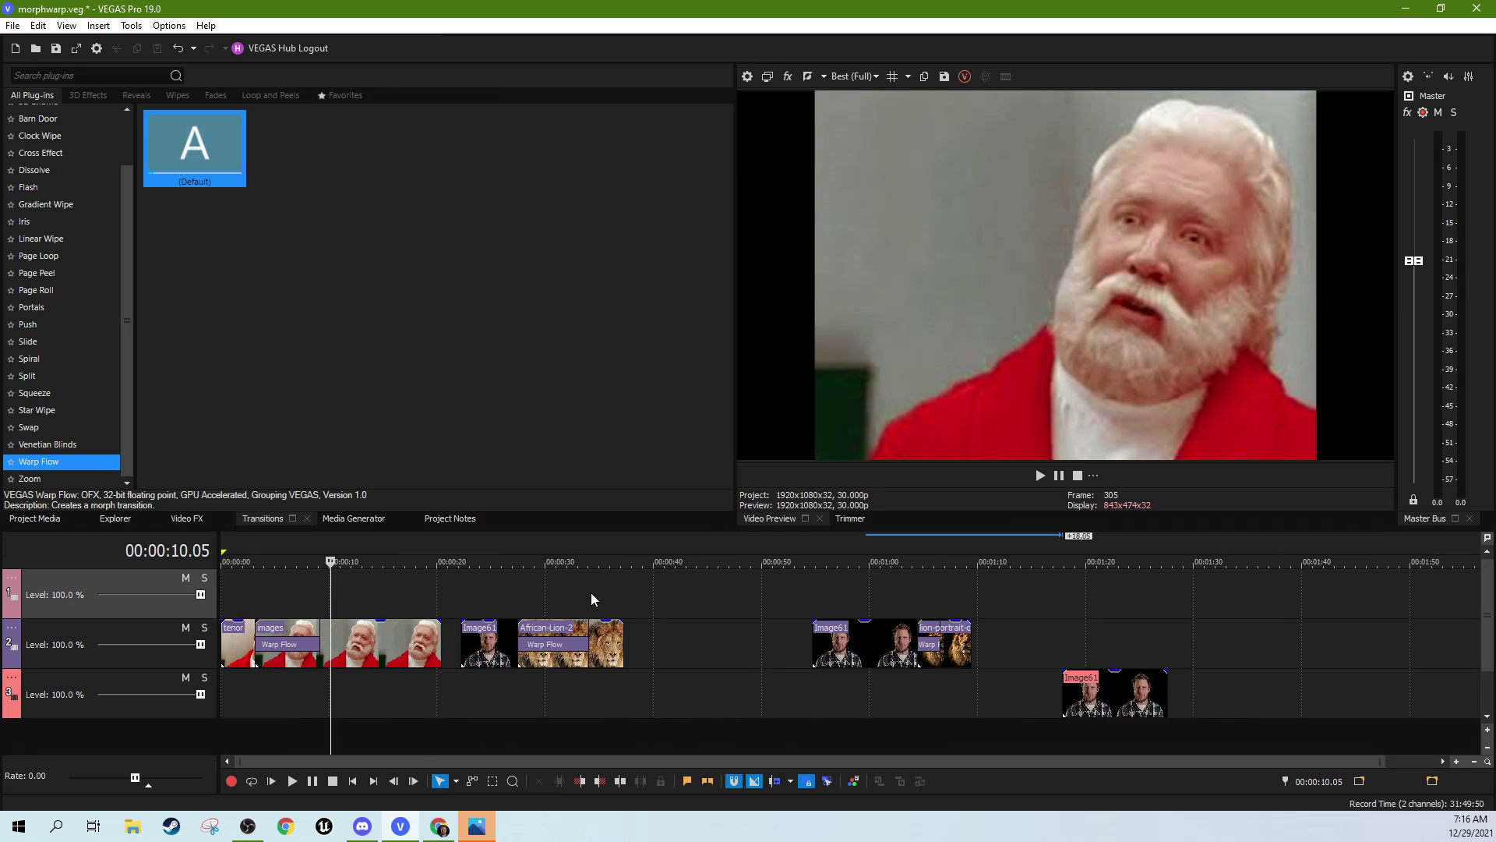
{"action": "left_click", "coordinate": [535, 591]}
{"action": "left_click", "coordinate": [553, 592]}
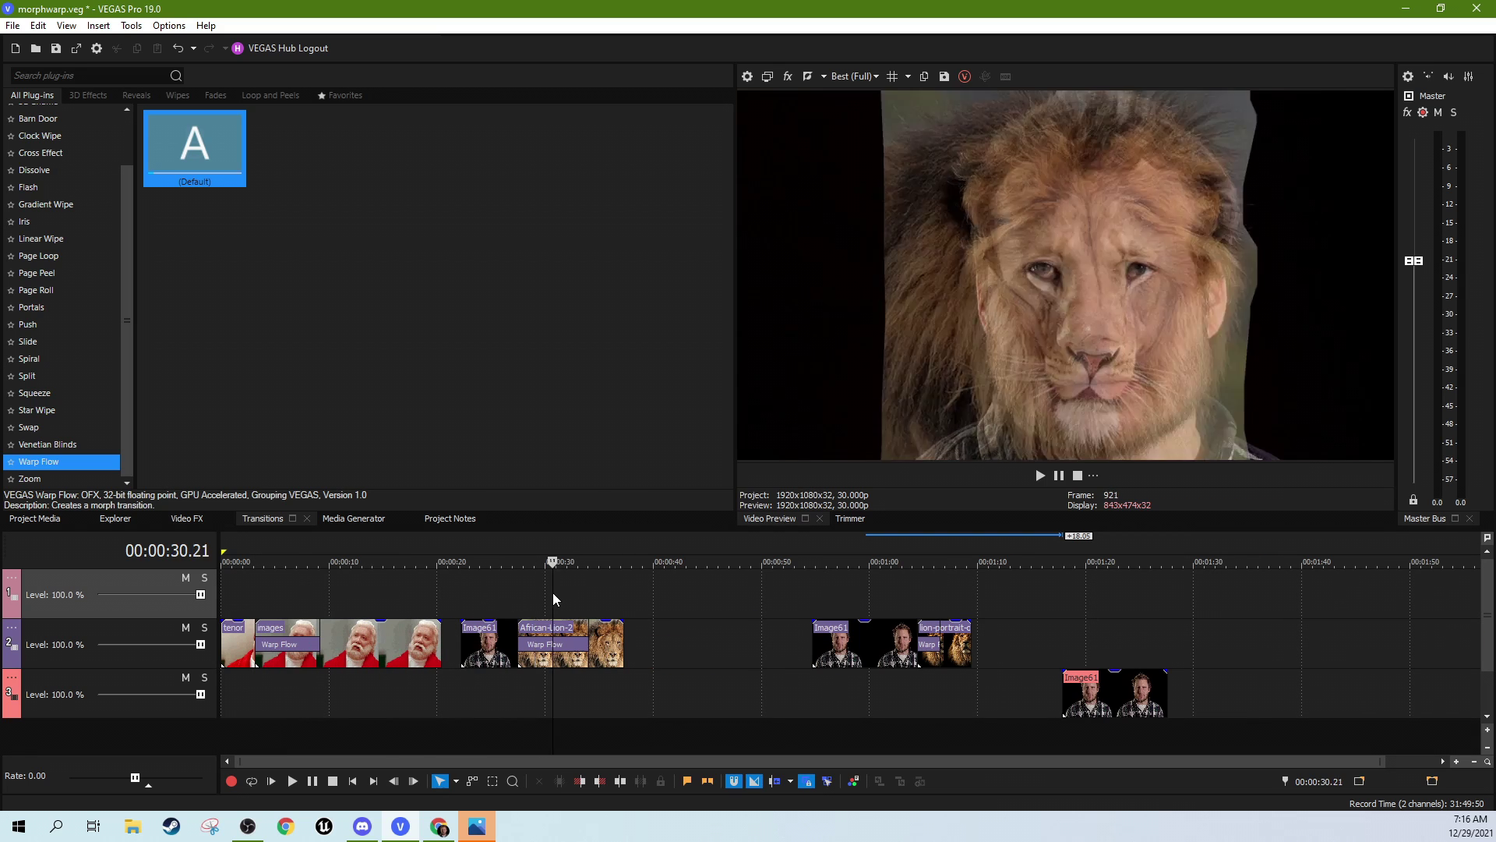
{"action": "left_click", "coordinate": [926, 578]}
{"action": "scroll", "coordinate": [820, 600], "scroll_direction": "up", "scroll_amount": 2}
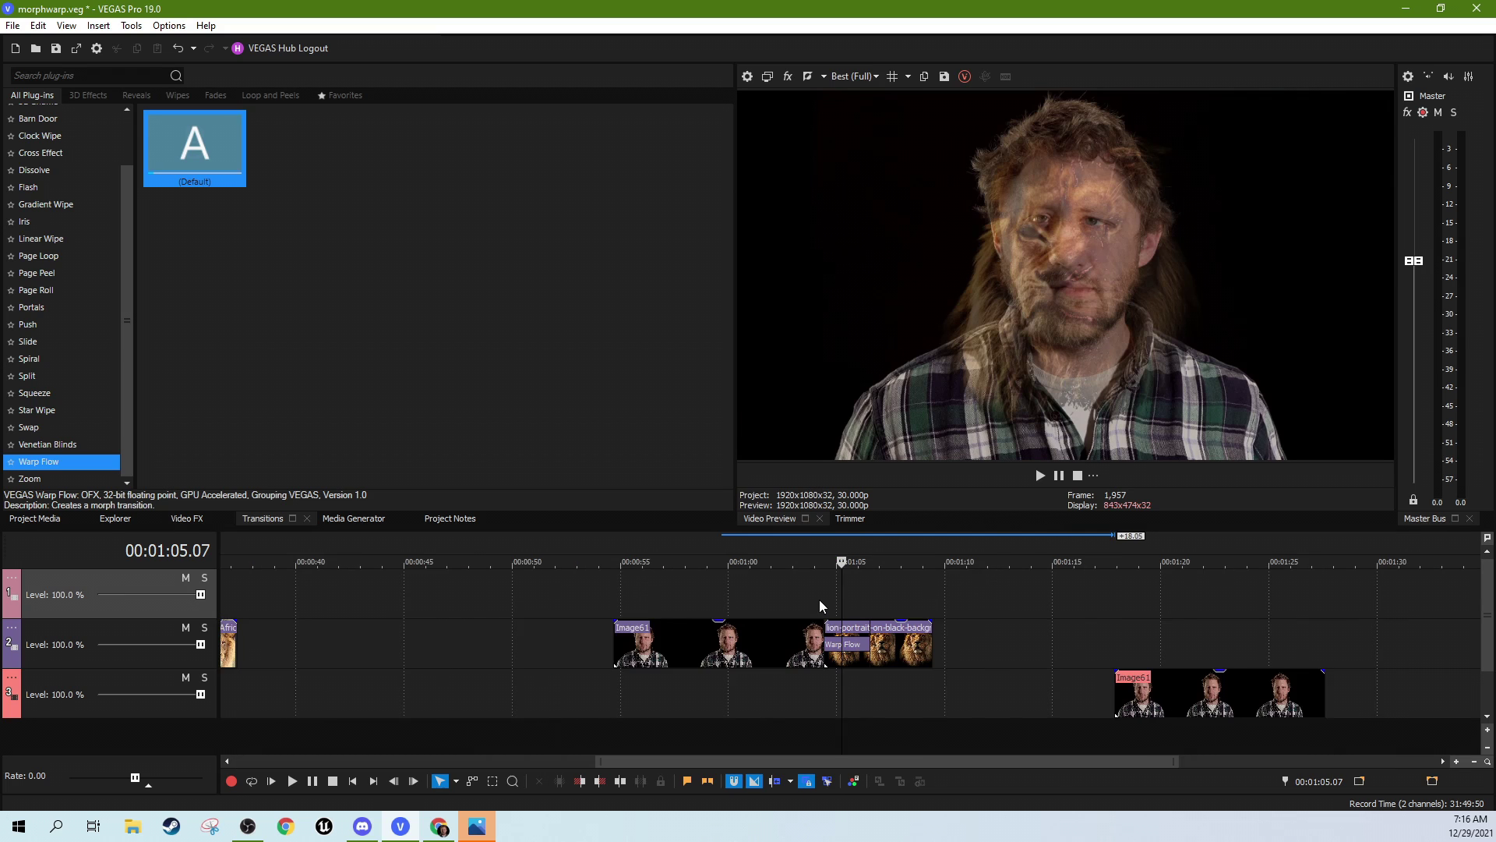
{"action": "scroll", "coordinate": [774, 600], "scroll_direction": "down", "scroll_amount": 2}
{"action": "left_click", "coordinate": [558, 591]}
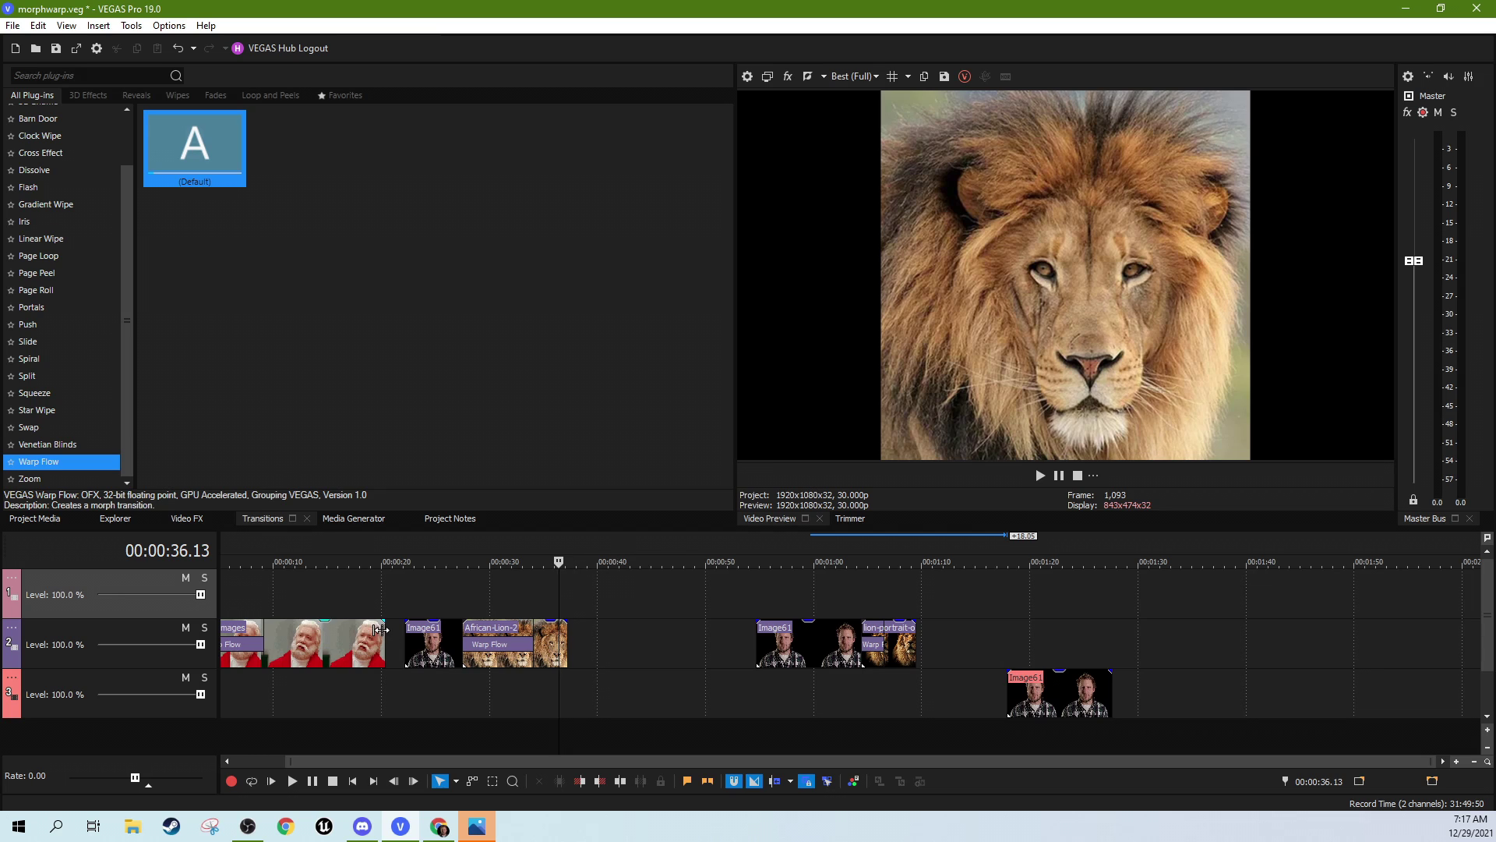
{"action": "left_click", "coordinate": [359, 617]}
{"action": "scroll", "coordinate": [376, 616], "scroll_direction": "up", "scroll_amount": 4}
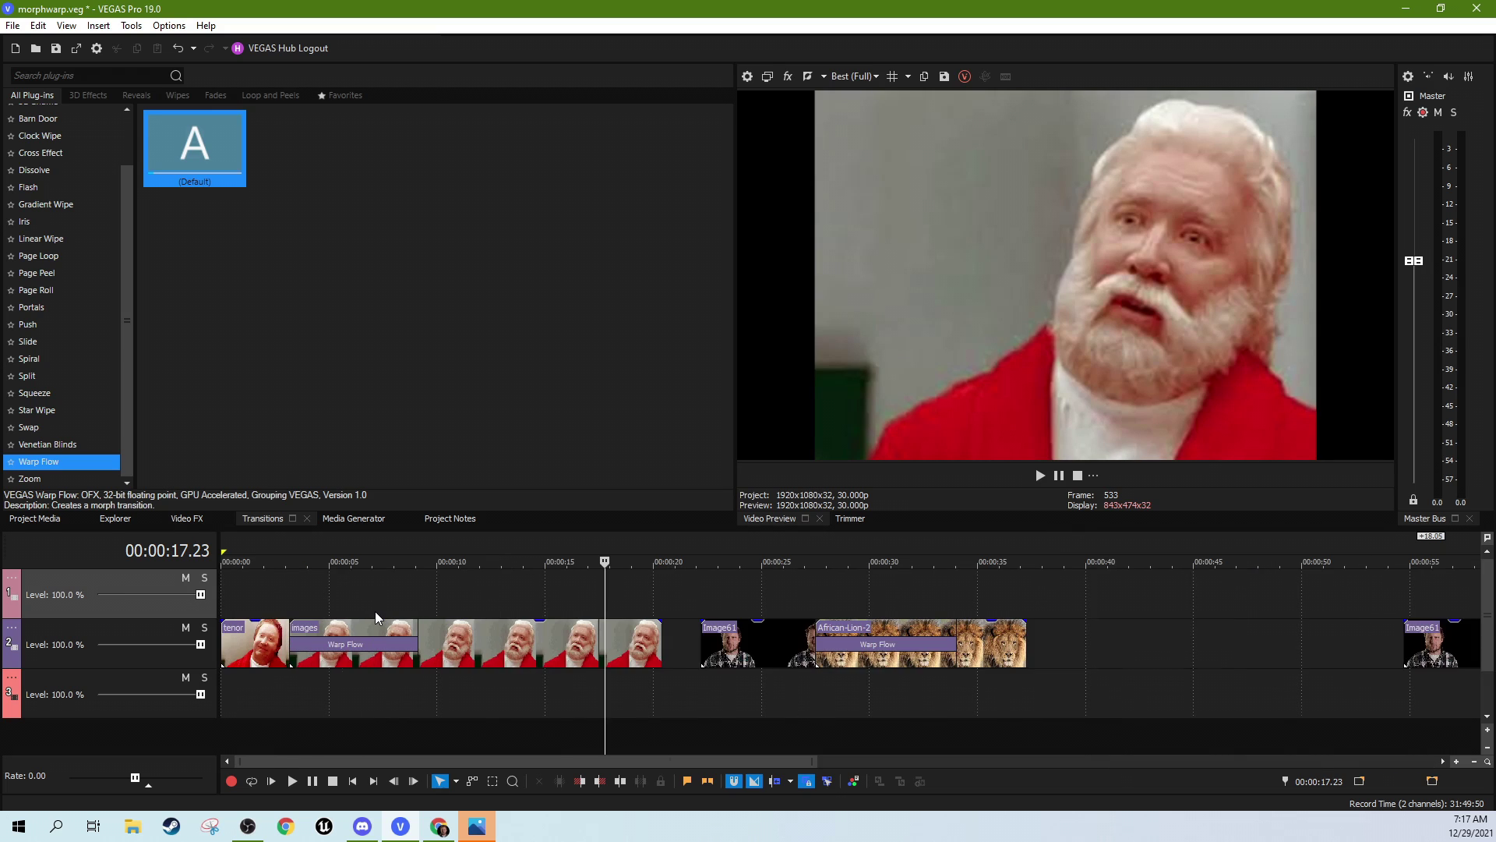
{"action": "scroll", "coordinate": [261, 614], "scroll_direction": "down", "scroll_amount": 2}
{"action": "left_click", "coordinate": [261, 614]}
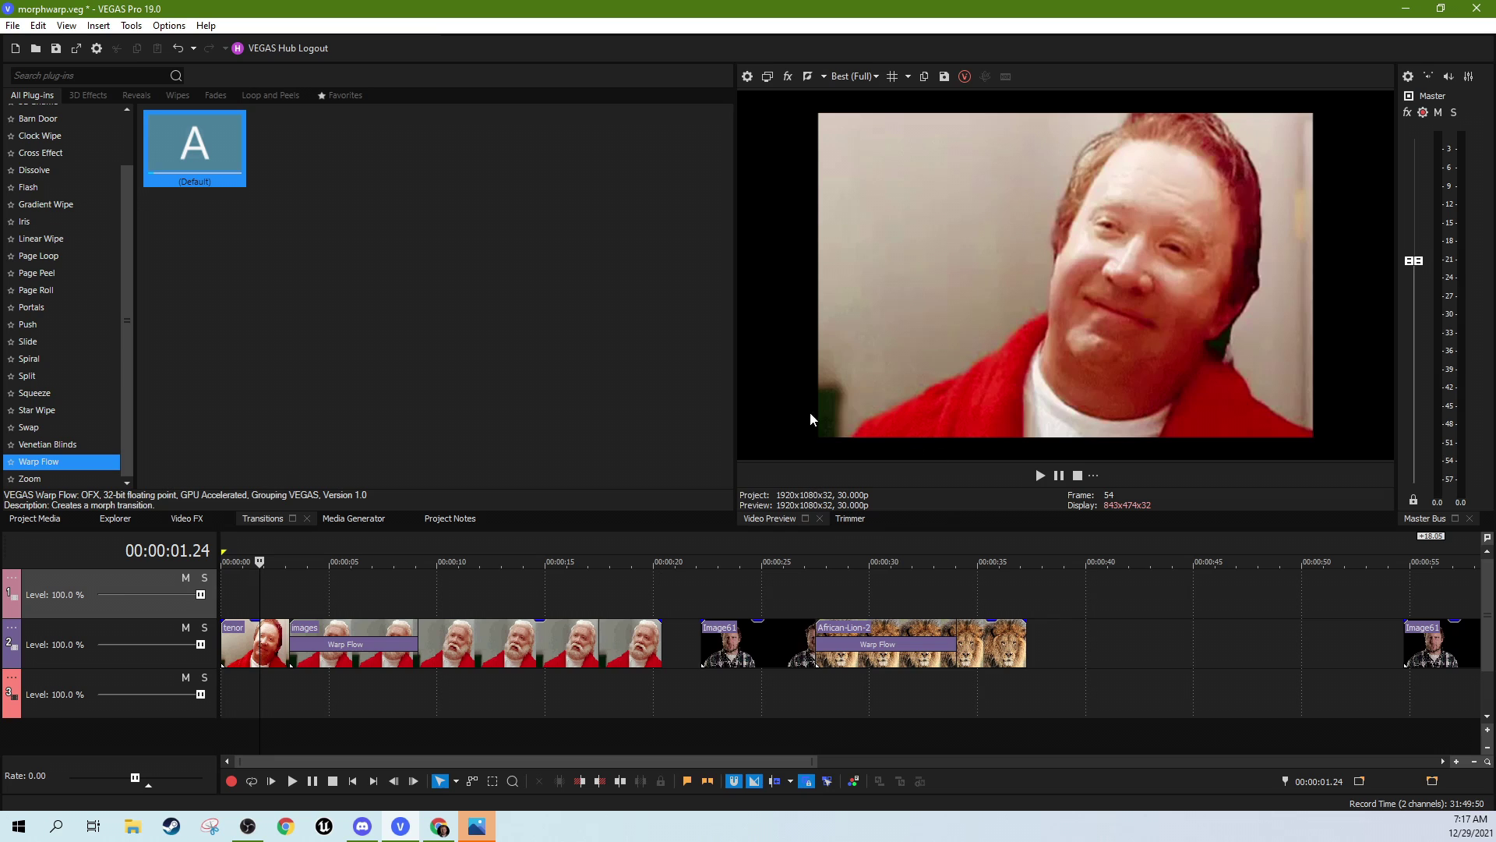
{"action": "left_click", "coordinate": [593, 597]}
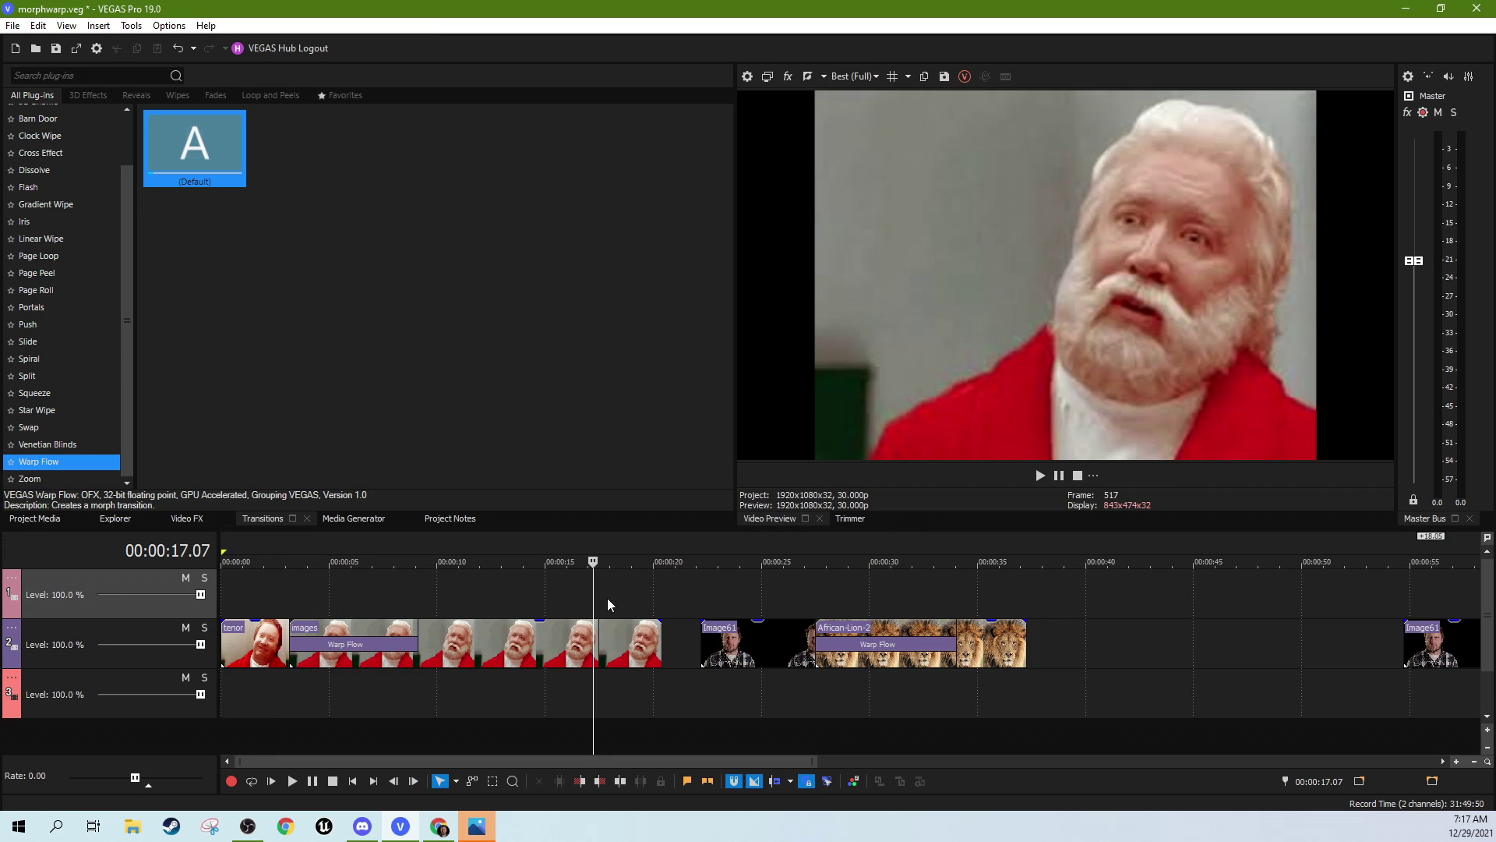
{"action": "left_click", "coordinate": [236, 592]}
{"action": "left_click", "coordinate": [441, 595]}
{"action": "left_click", "coordinate": [494, 599]}
{"action": "left_click", "coordinate": [286, 601]}
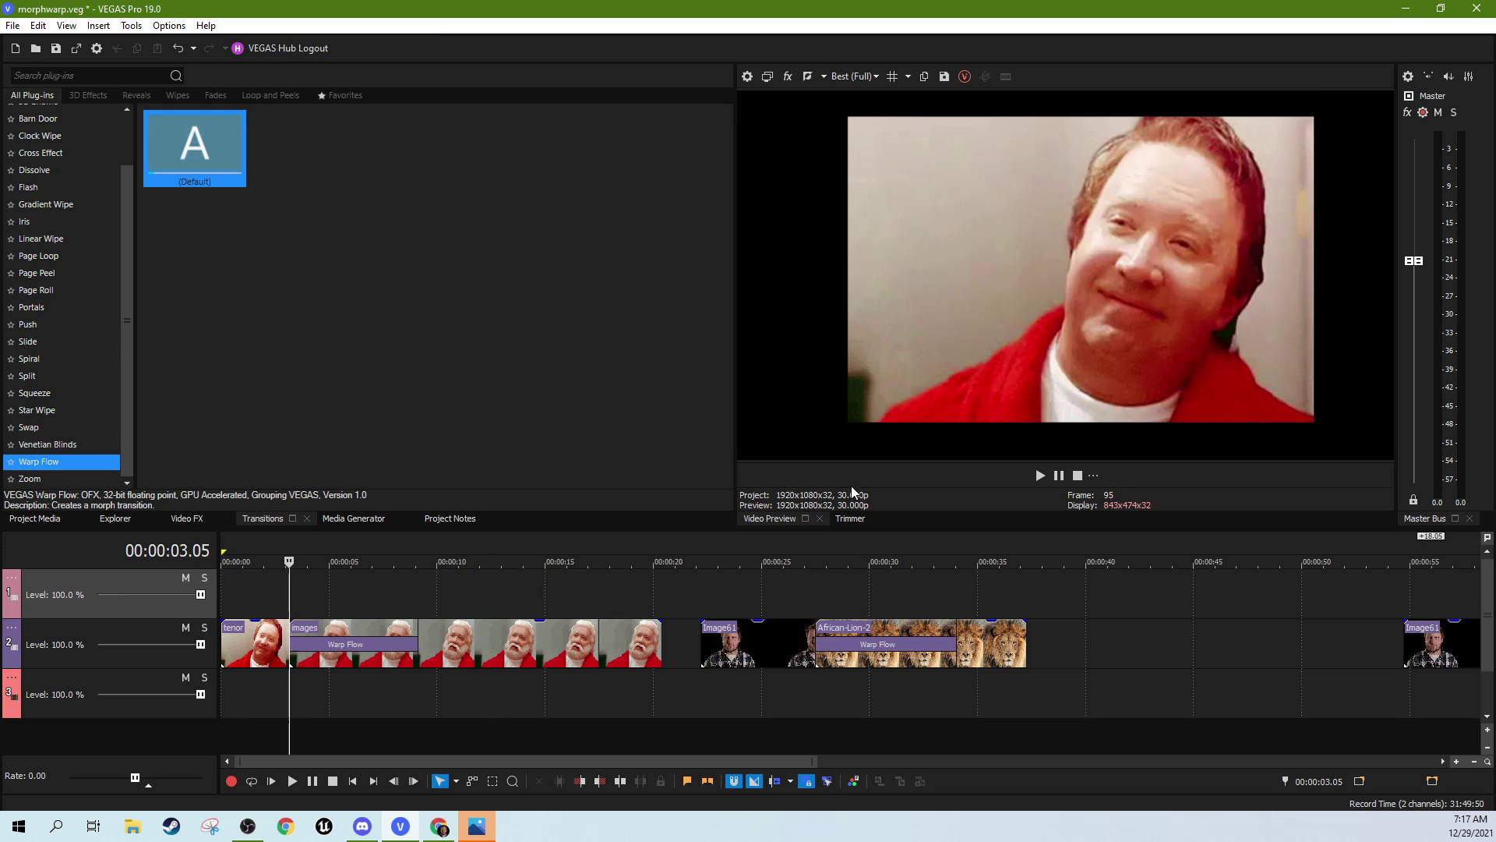
{"action": "left_click", "coordinate": [1041, 476]}
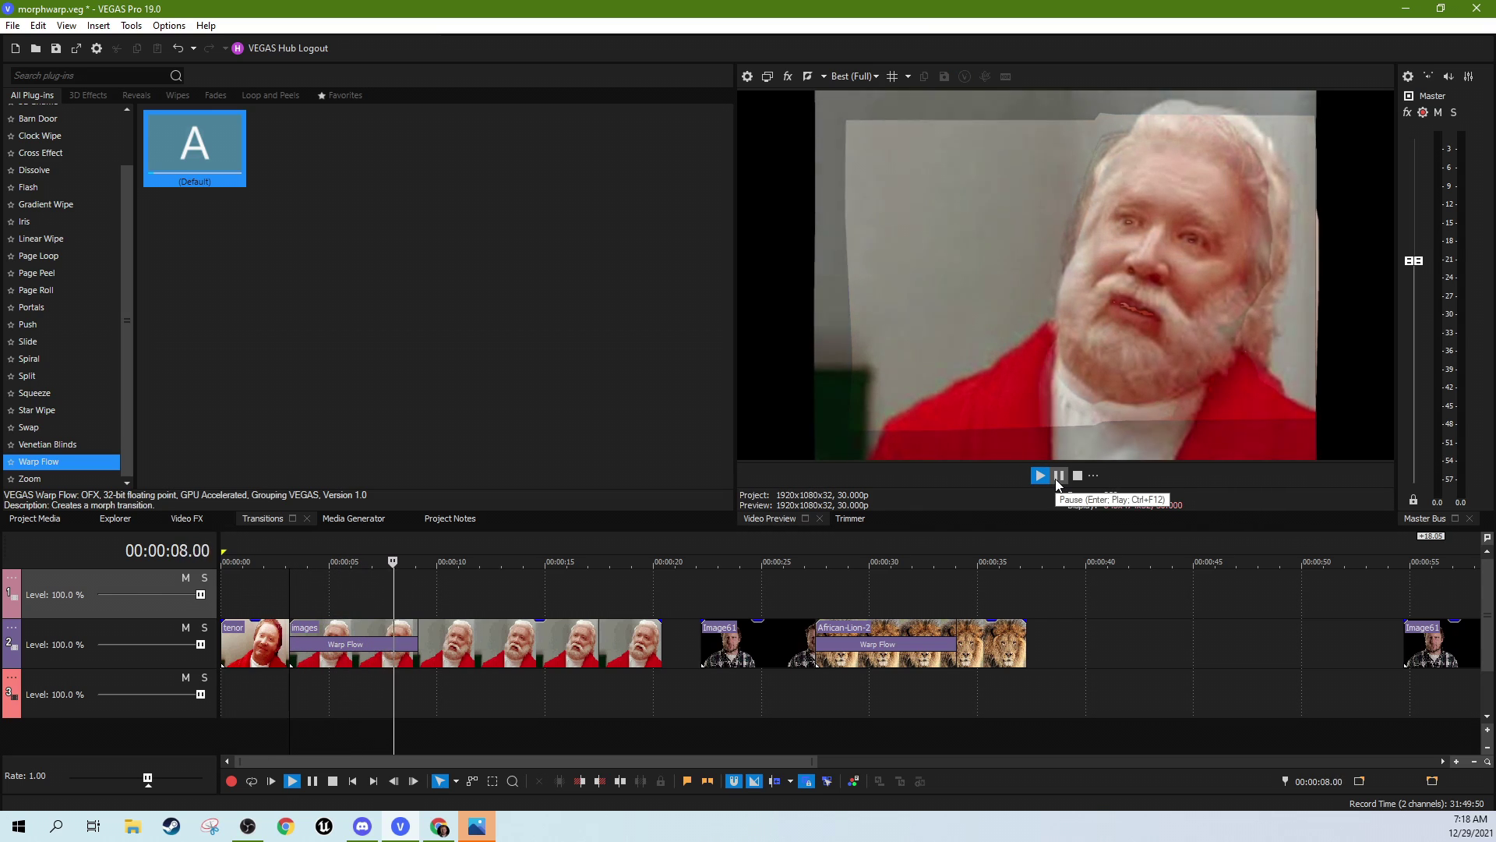
{"action": "left_click", "coordinate": [1057, 477]}
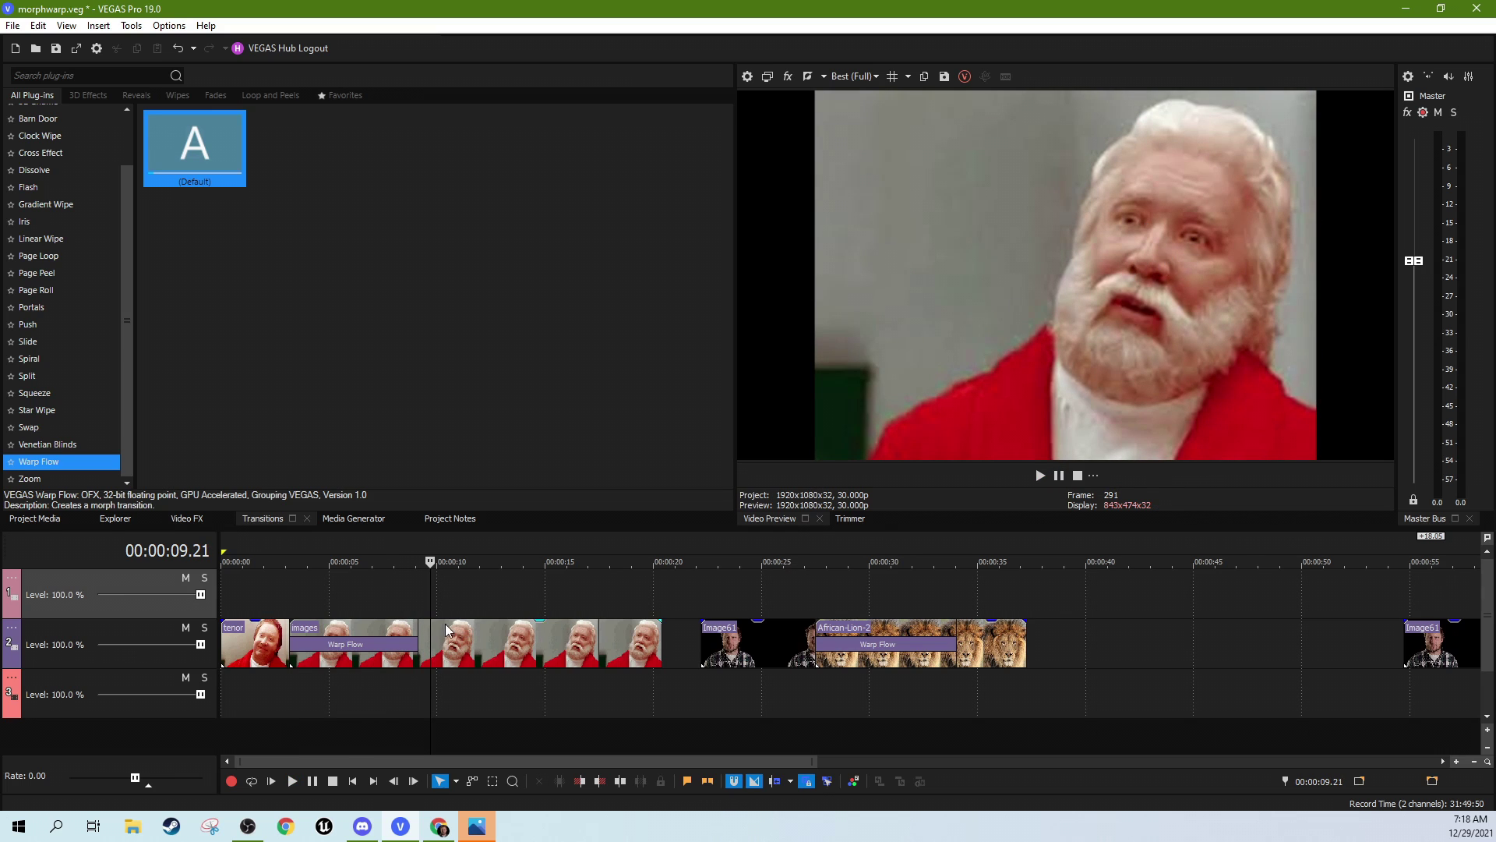
{"action": "left_click", "coordinate": [367, 601]}
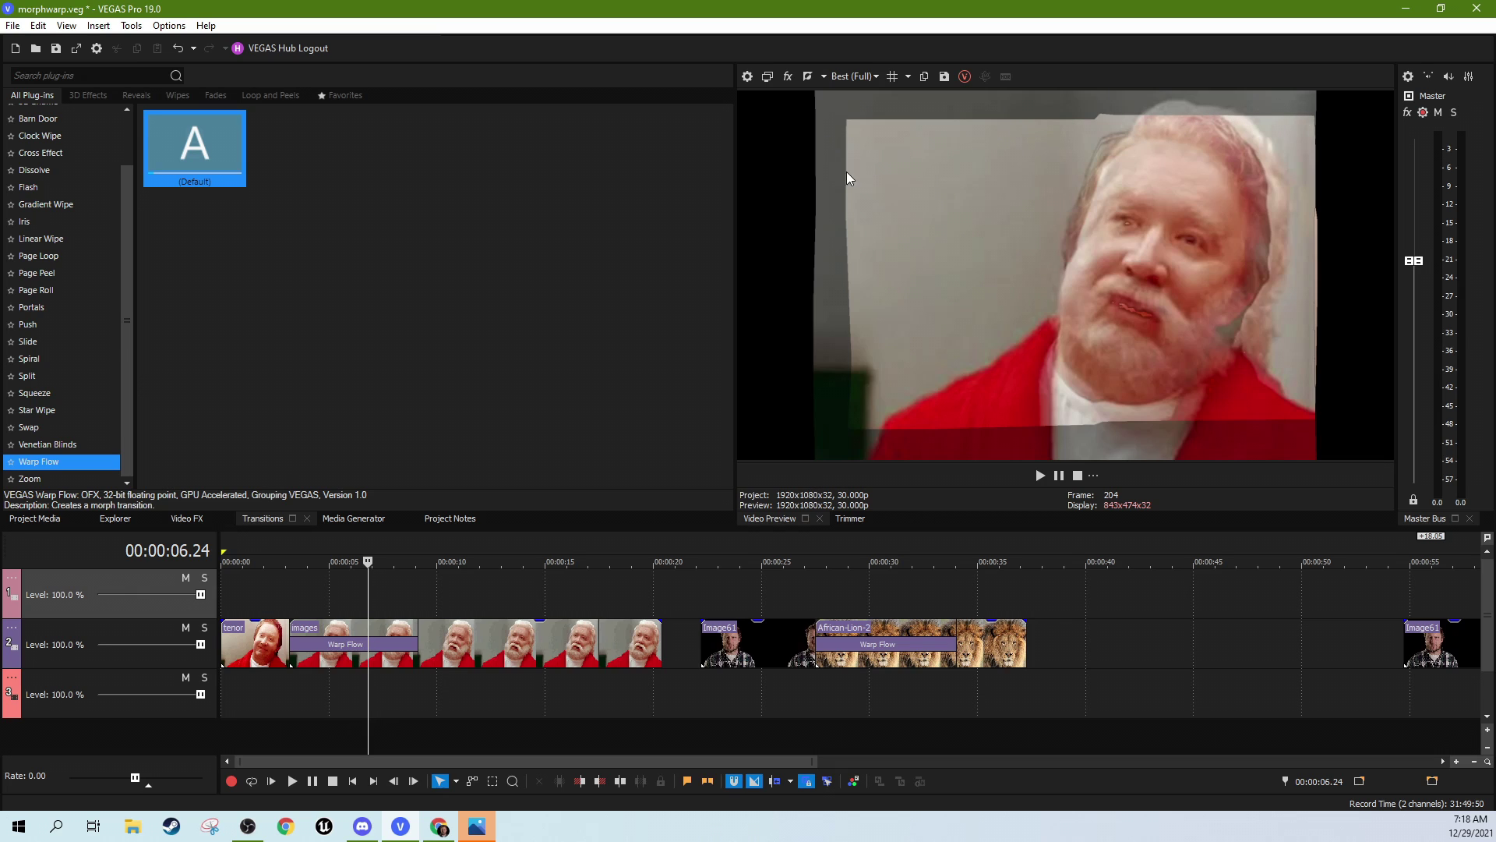
{"action": "left_click", "coordinate": [506, 597]}
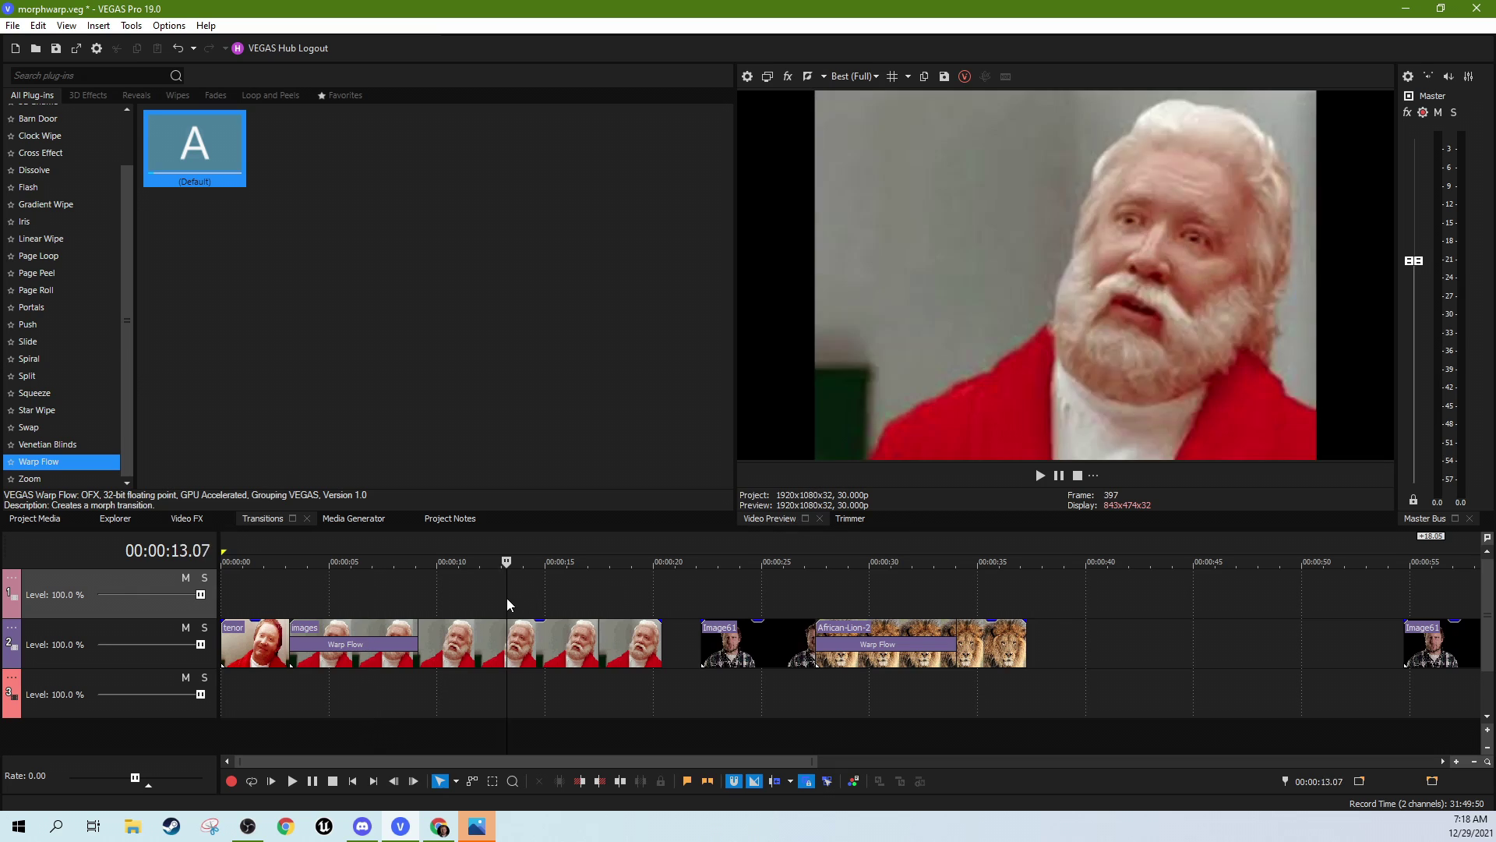
{"action": "left_click", "coordinate": [262, 597]}
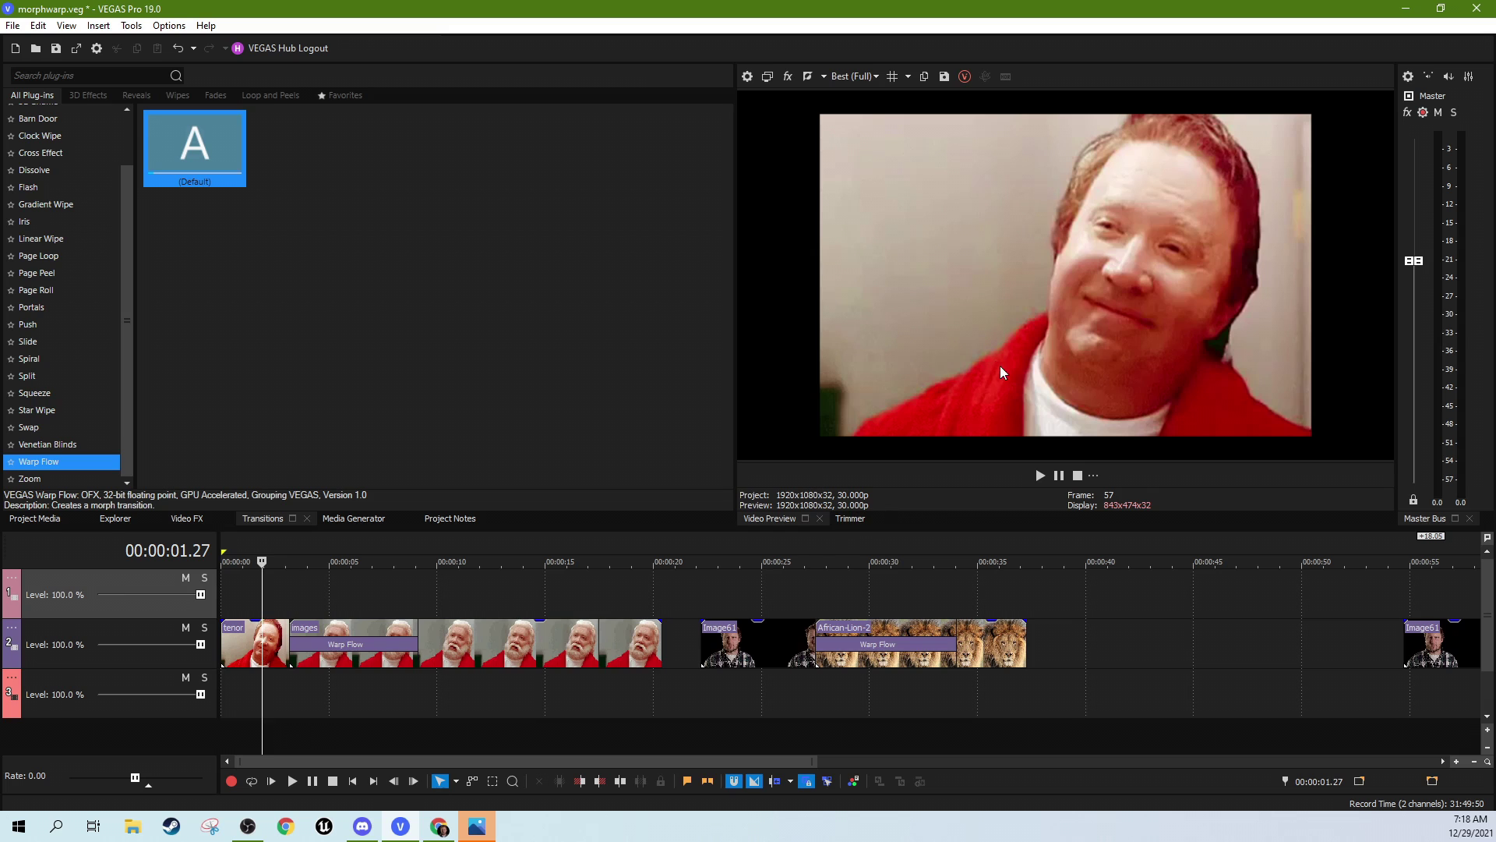
{"action": "left_click", "coordinate": [754, 595]}
{"action": "left_click", "coordinate": [920, 592]}
{"action": "left_click", "coordinate": [743, 602]}
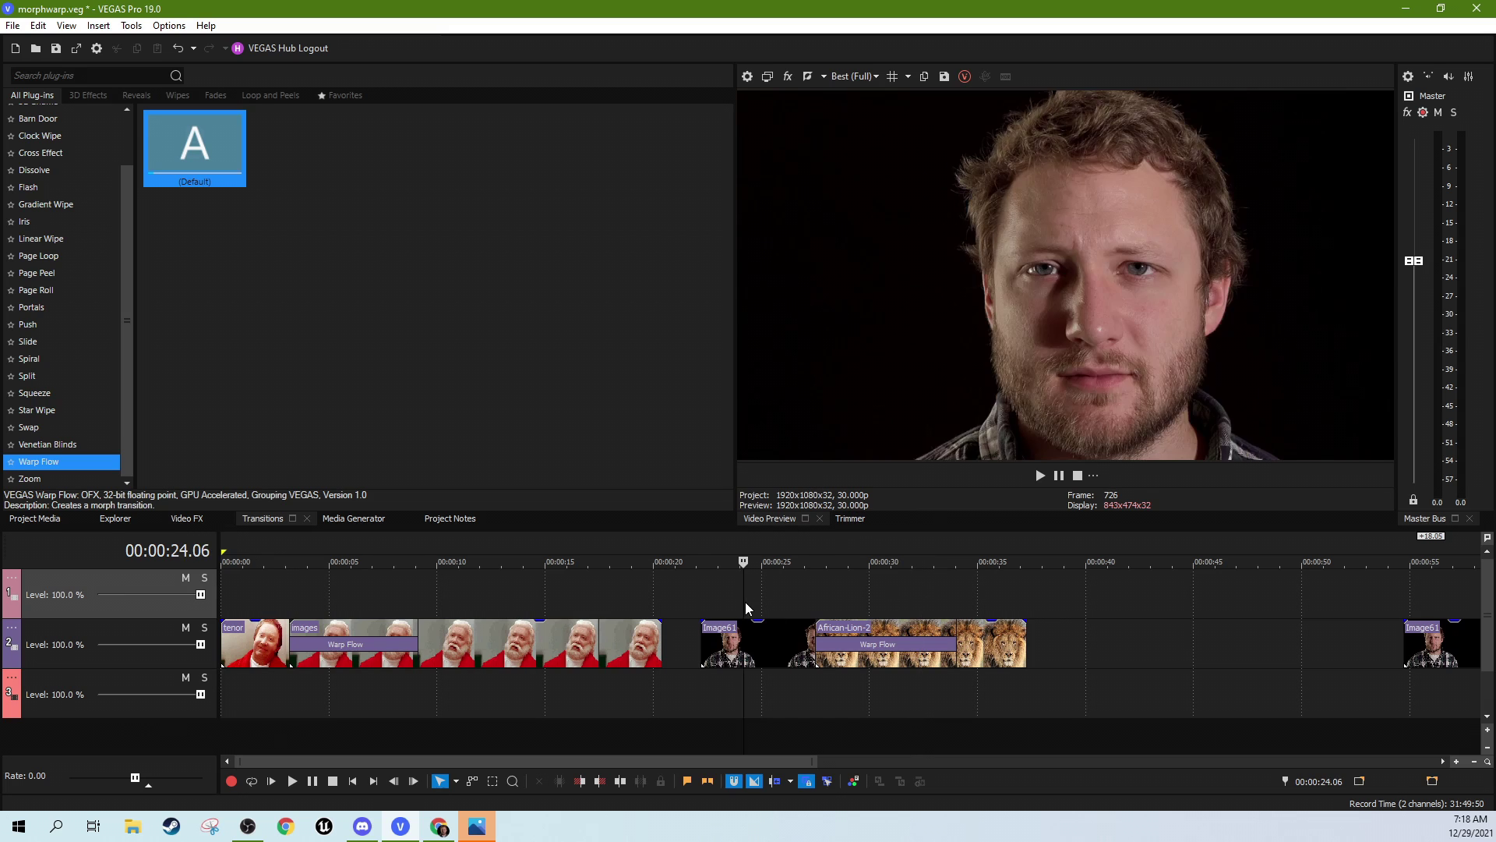
{"action": "scroll", "coordinate": [857, 600], "scroll_direction": "up", "scroll_amount": 1}
{"action": "left_click", "coordinate": [903, 596]}
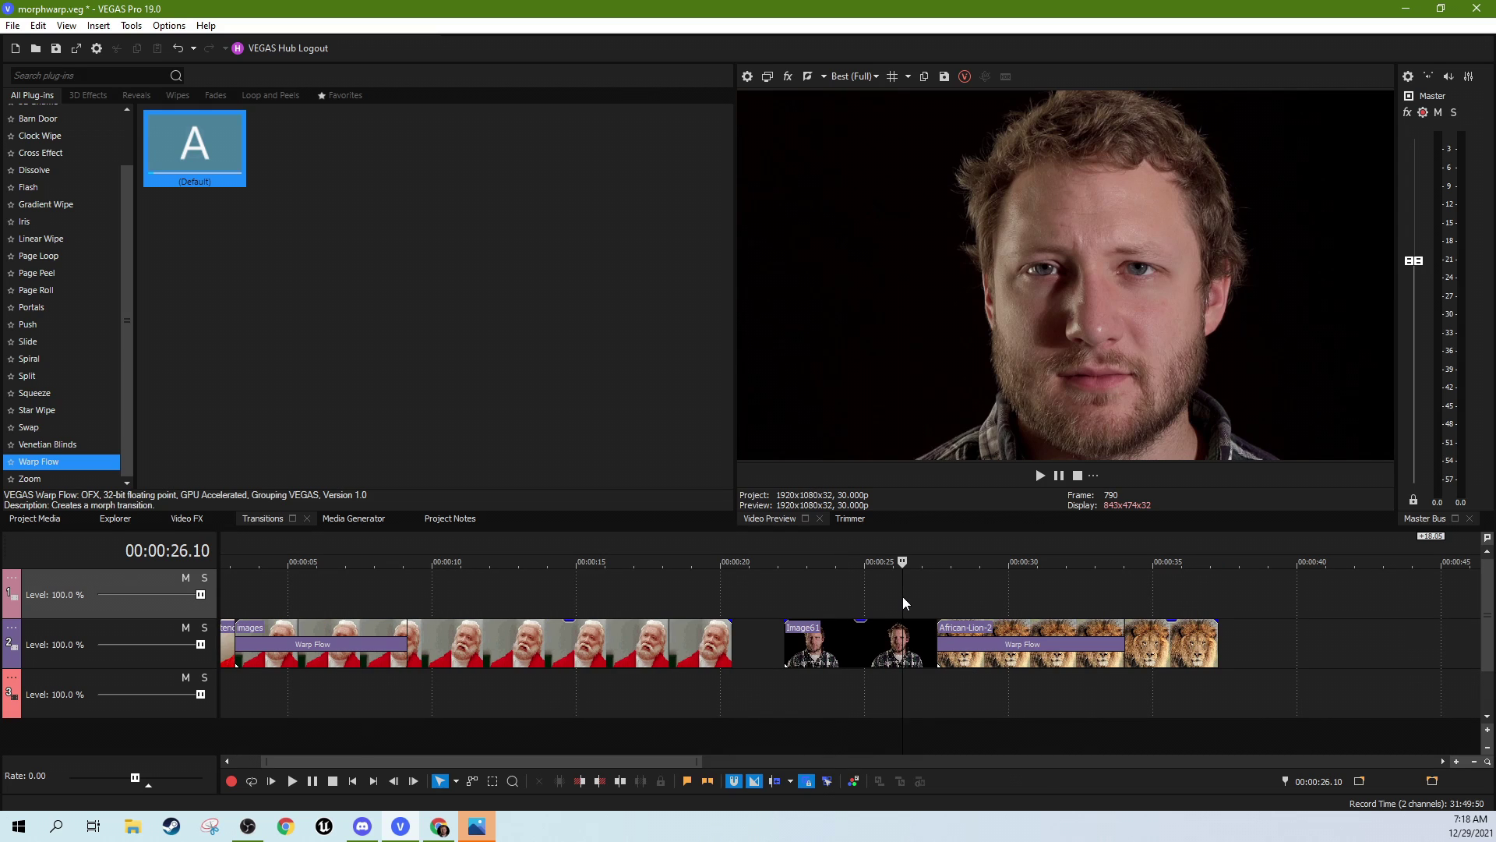
{"action": "left_click", "coordinate": [1040, 475]}
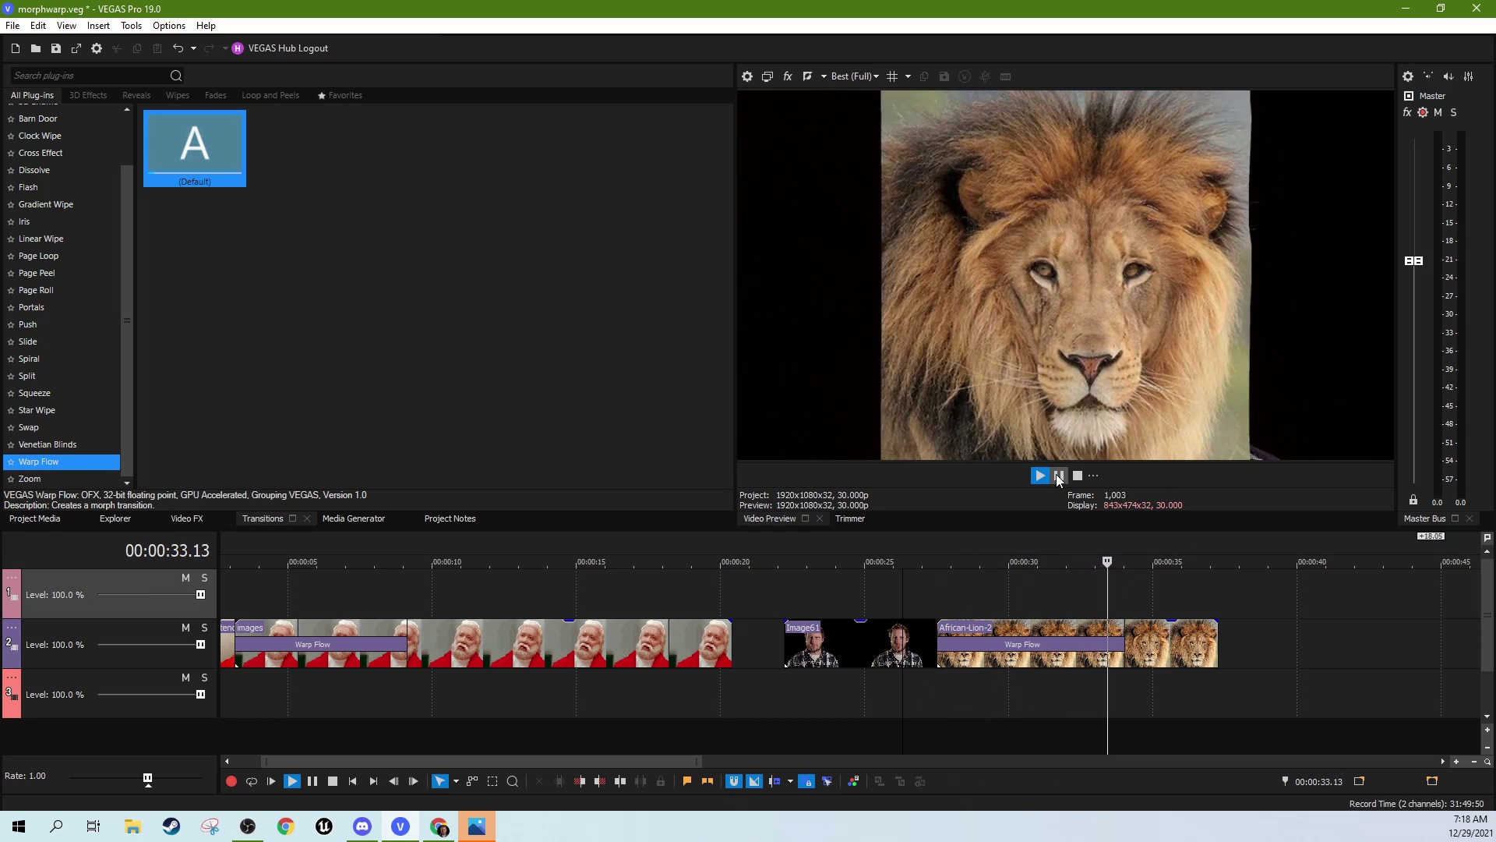
{"action": "left_click", "coordinate": [1058, 477]}
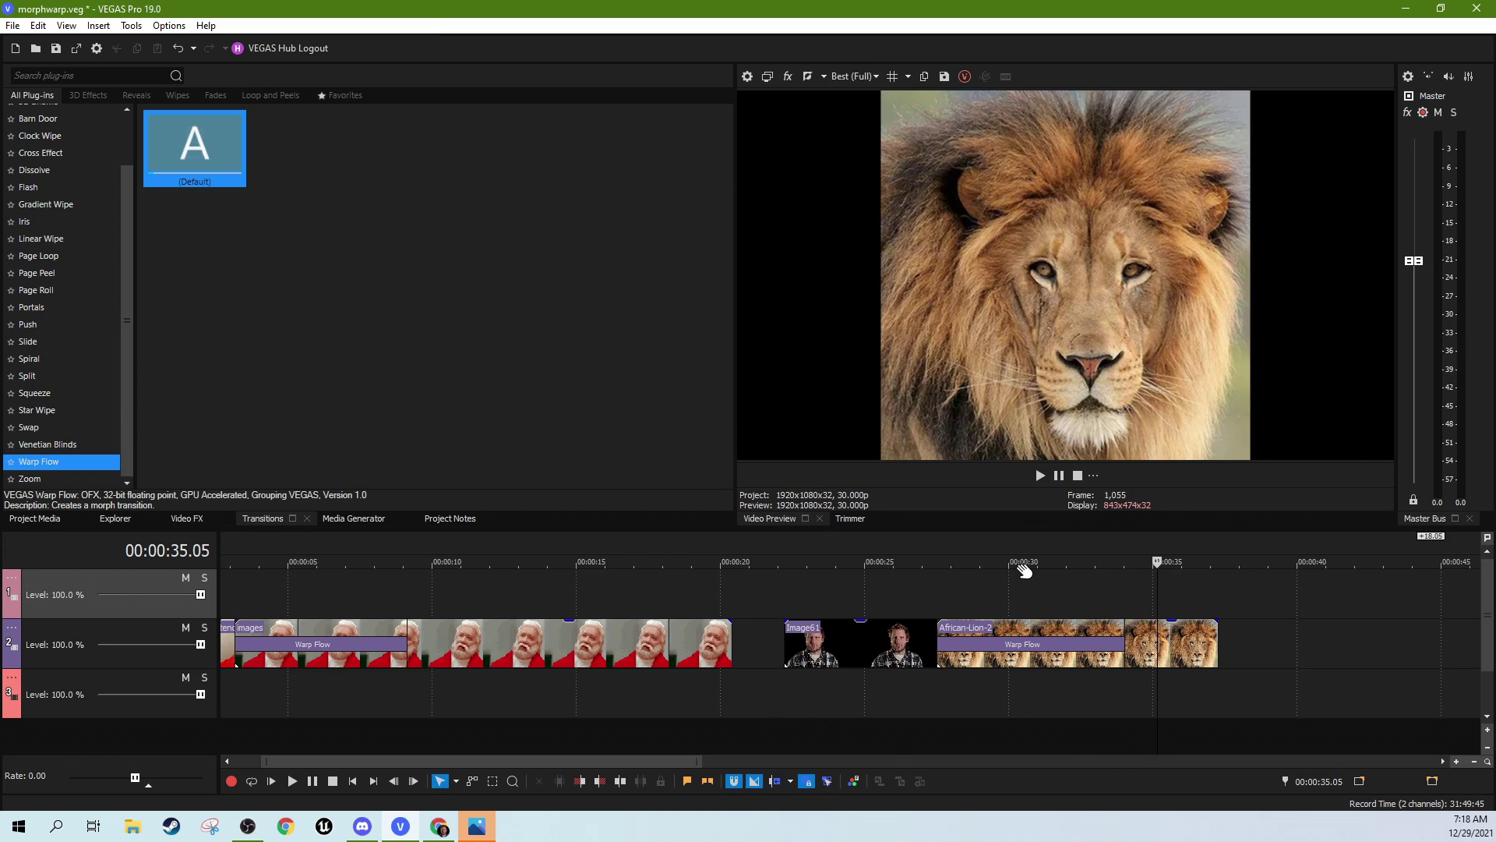
{"action": "left_click", "coordinate": [1020, 564]}
{"action": "key", "text": "space"}
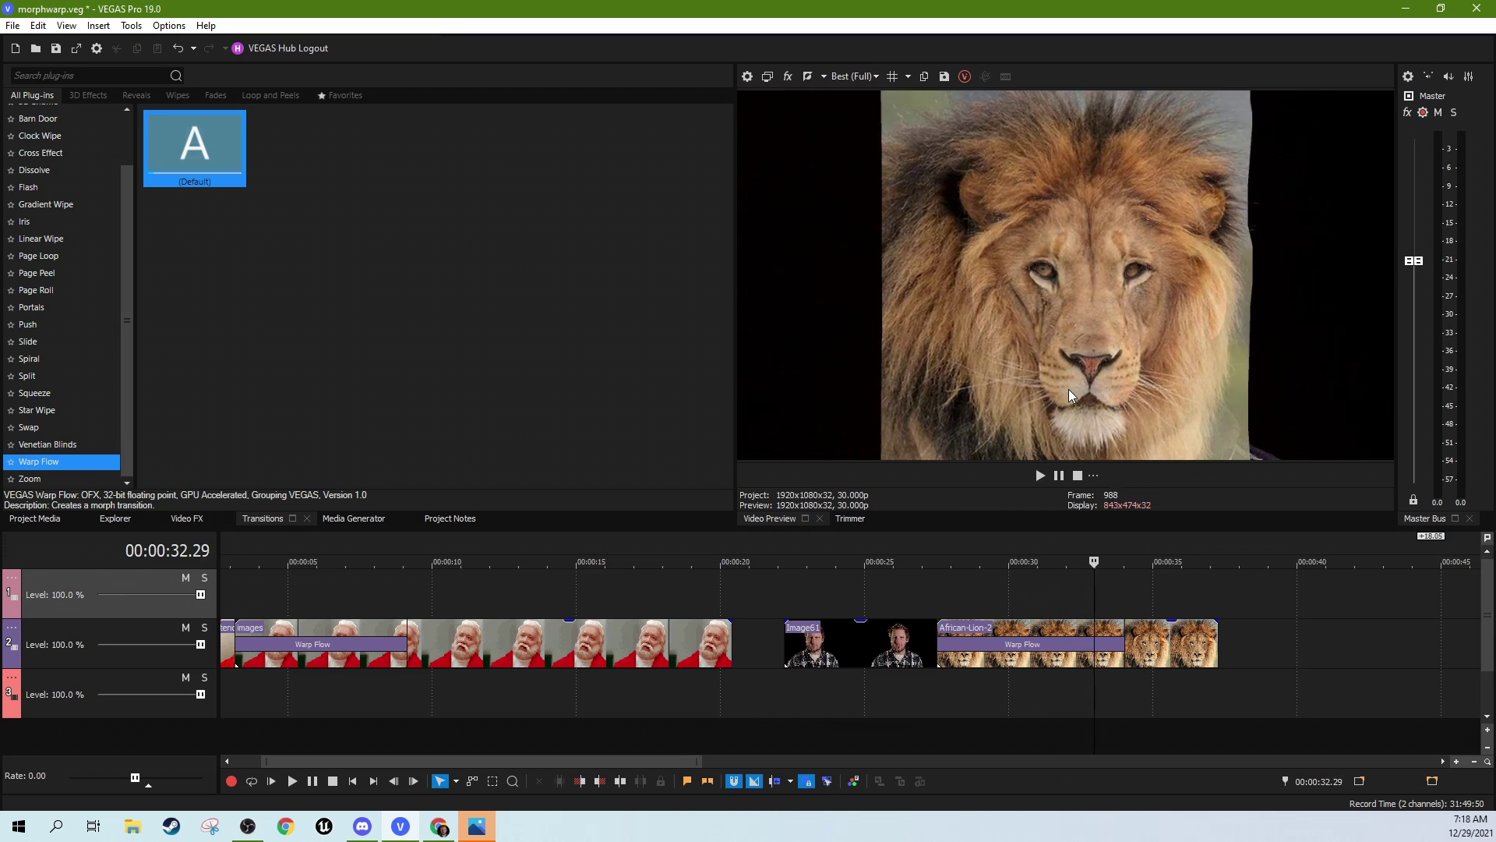
{"action": "key", "text": "j"}
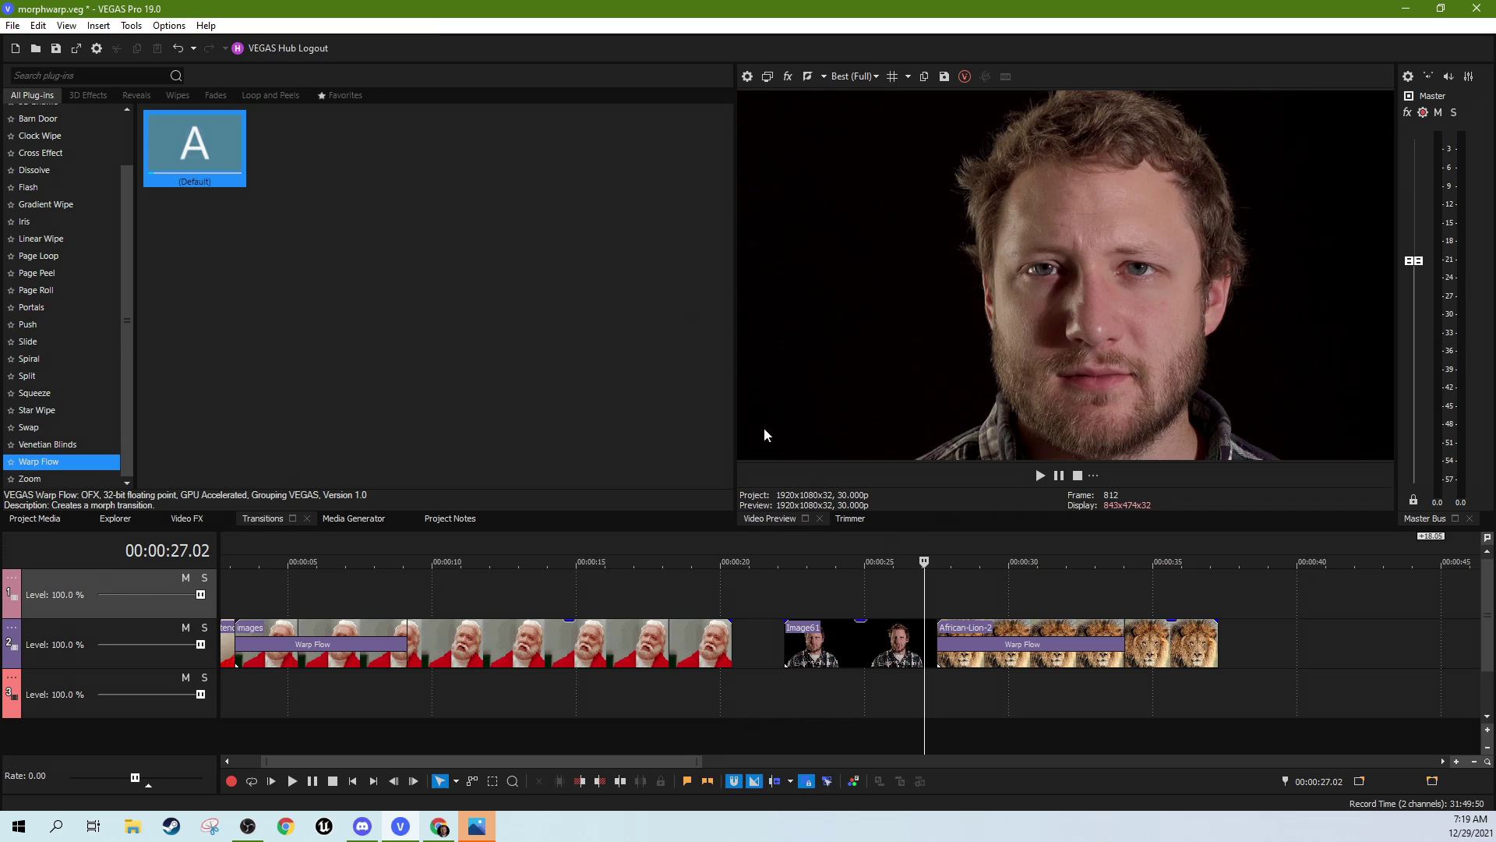
{"action": "left_click", "coordinate": [1001, 595]}
{"action": "key", "text": "space"}
{"action": "scroll", "coordinate": [904, 588], "scroll_direction": "down", "scroll_amount": 5}
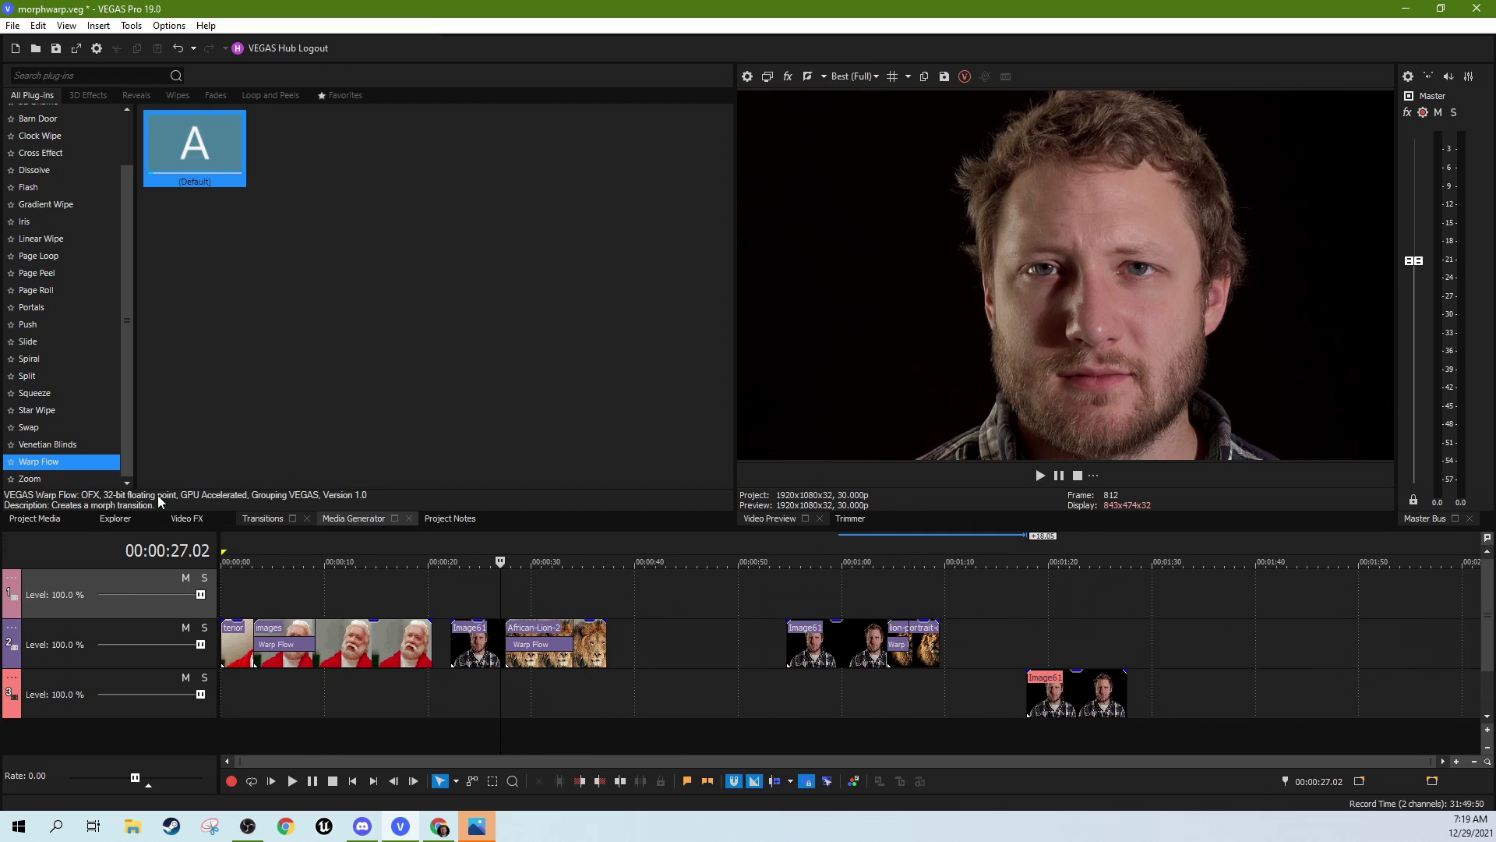
- Add the Image61.jpg man photo from the project media to track 2 near 1:40
{"action": "left_click", "coordinate": [34, 518]}
{"action": "left_click_drag", "start_coordinate": [282, 152], "coordinate": [341, 167]}
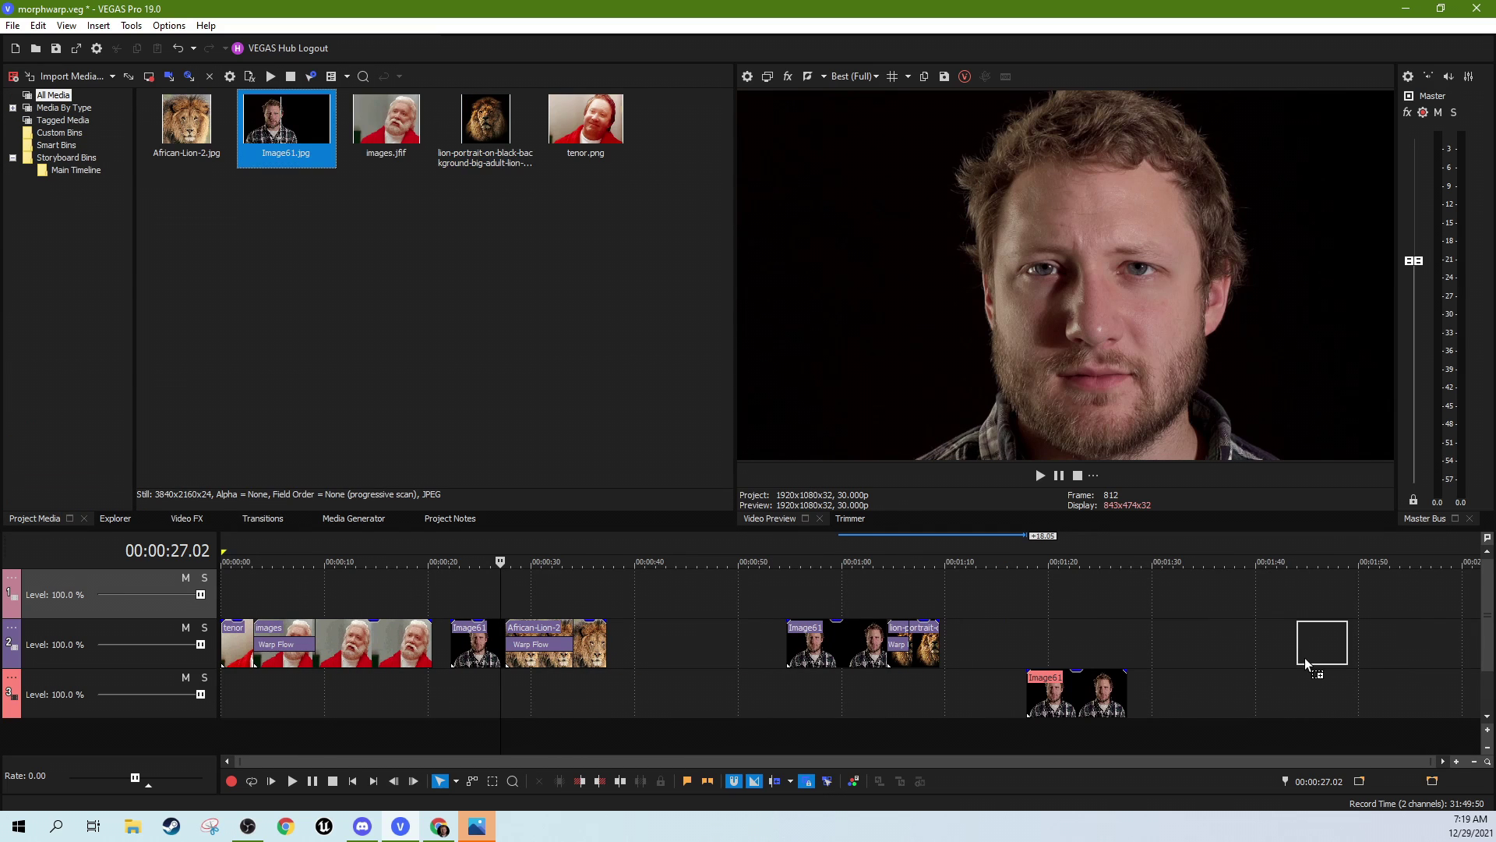
{"action": "left_click_drag", "start_coordinate": [1305, 657], "coordinate": [1292, 650]}
- Place African-Lion-2.jpg after Image61 and overlap it onto Image61's end to form a crossfade
{"action": "left_click", "coordinate": [188, 138]}
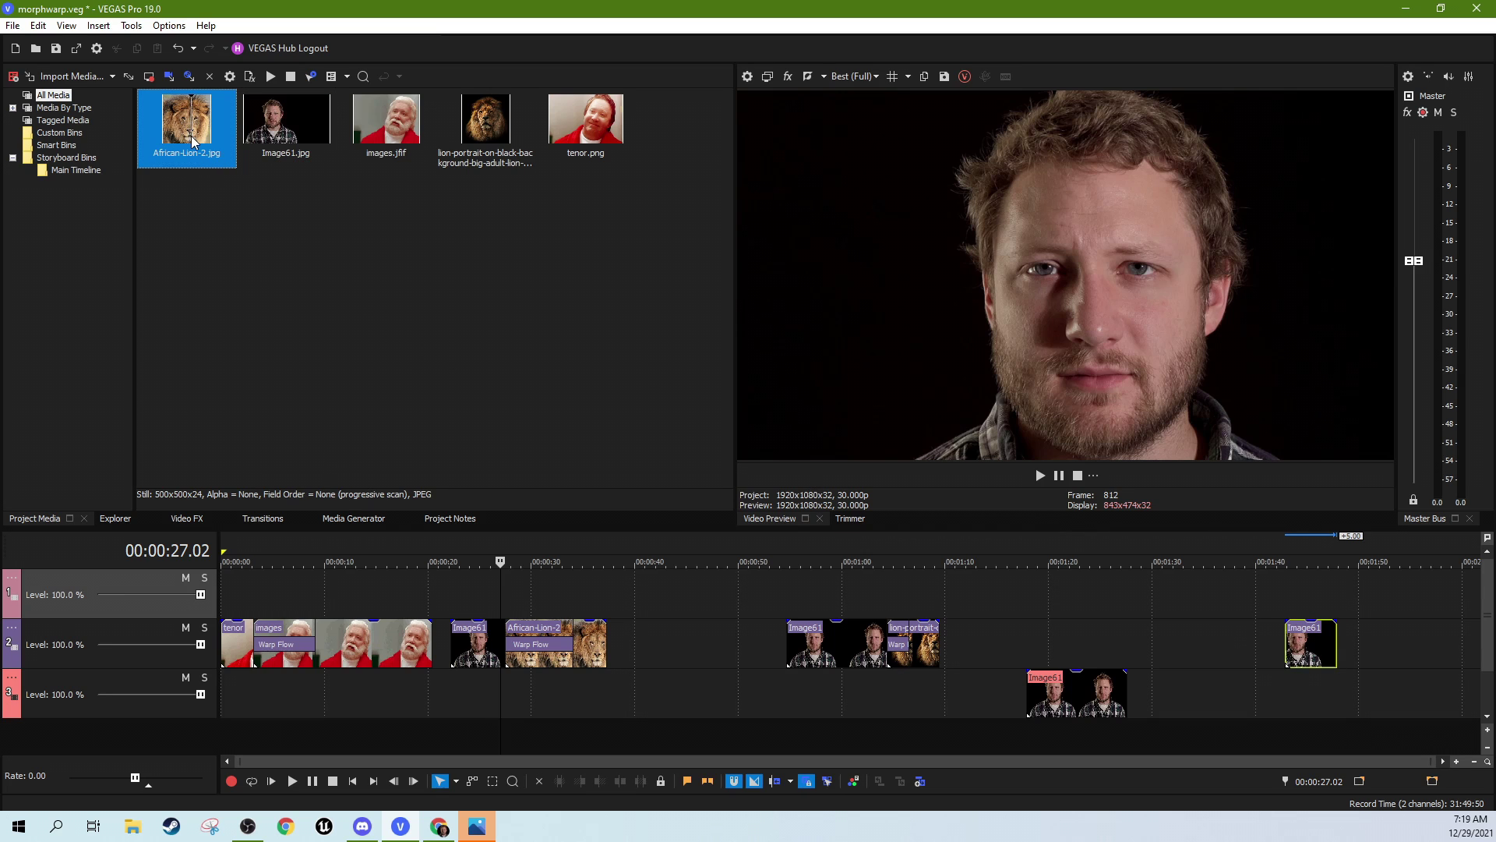
{"action": "left_click_drag", "start_coordinate": [1138, 601], "coordinate": [1378, 644]}
{"action": "scroll", "coordinate": [1231, 663], "scroll_direction": "up", "scroll_amount": 5}
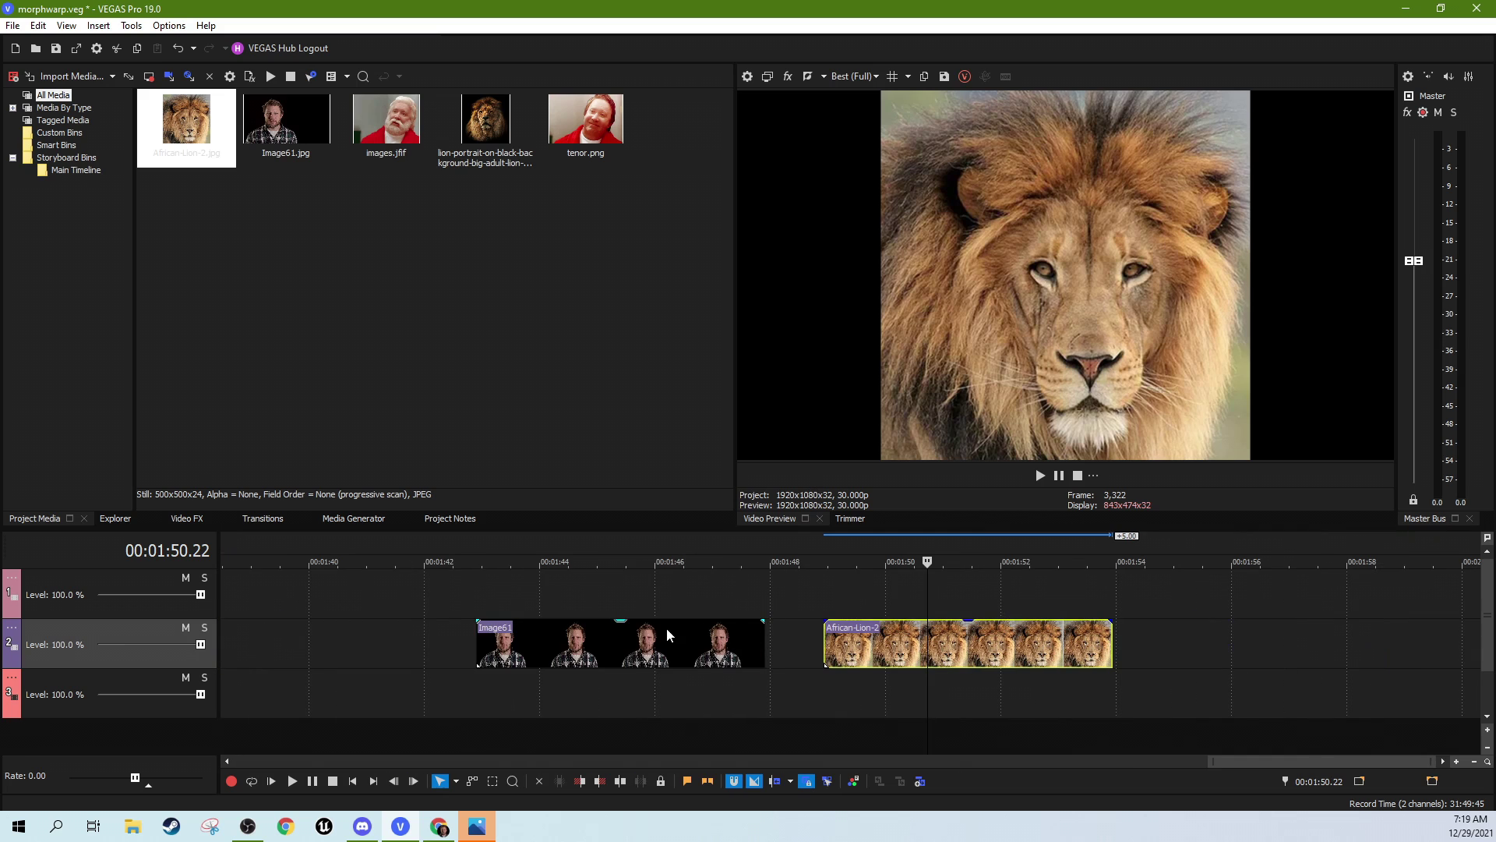
{"action": "left_click_drag", "start_coordinate": [955, 653], "coordinate": [829, 656]}
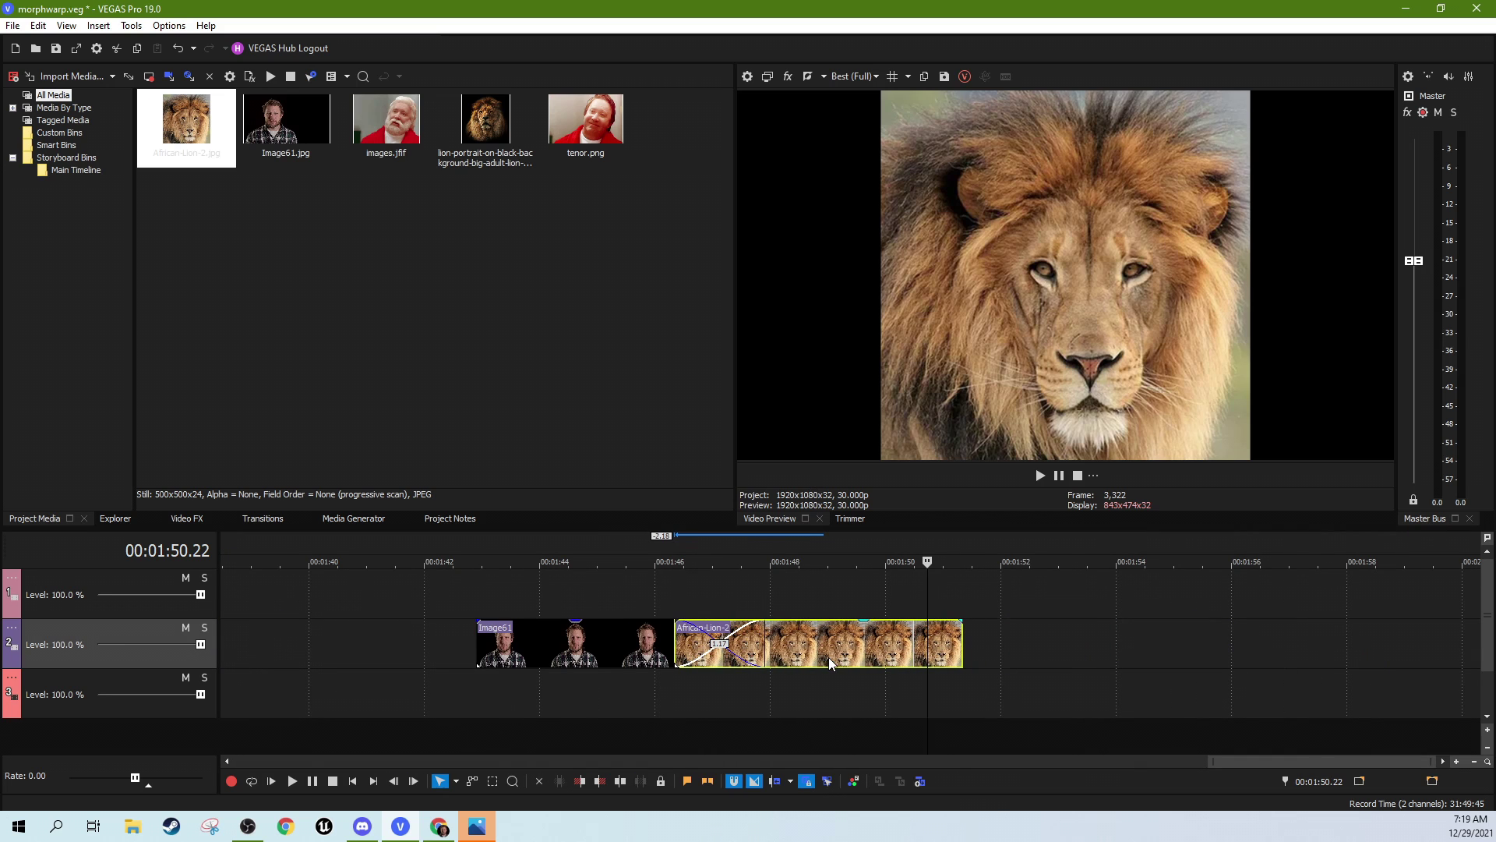
{"action": "left_click", "coordinate": [724, 667]}
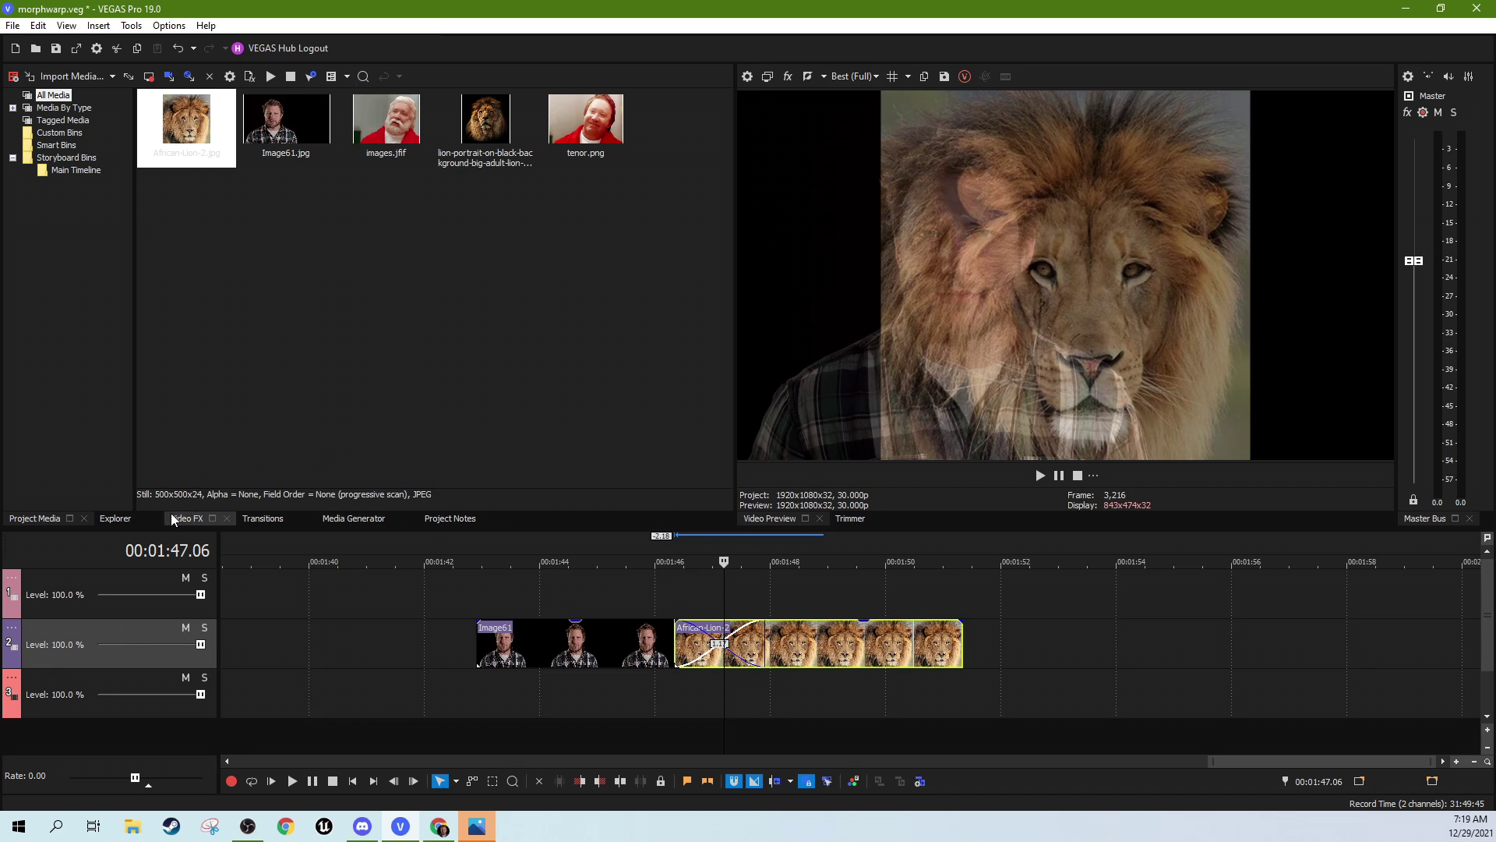
{"action": "left_click", "coordinate": [269, 517]}
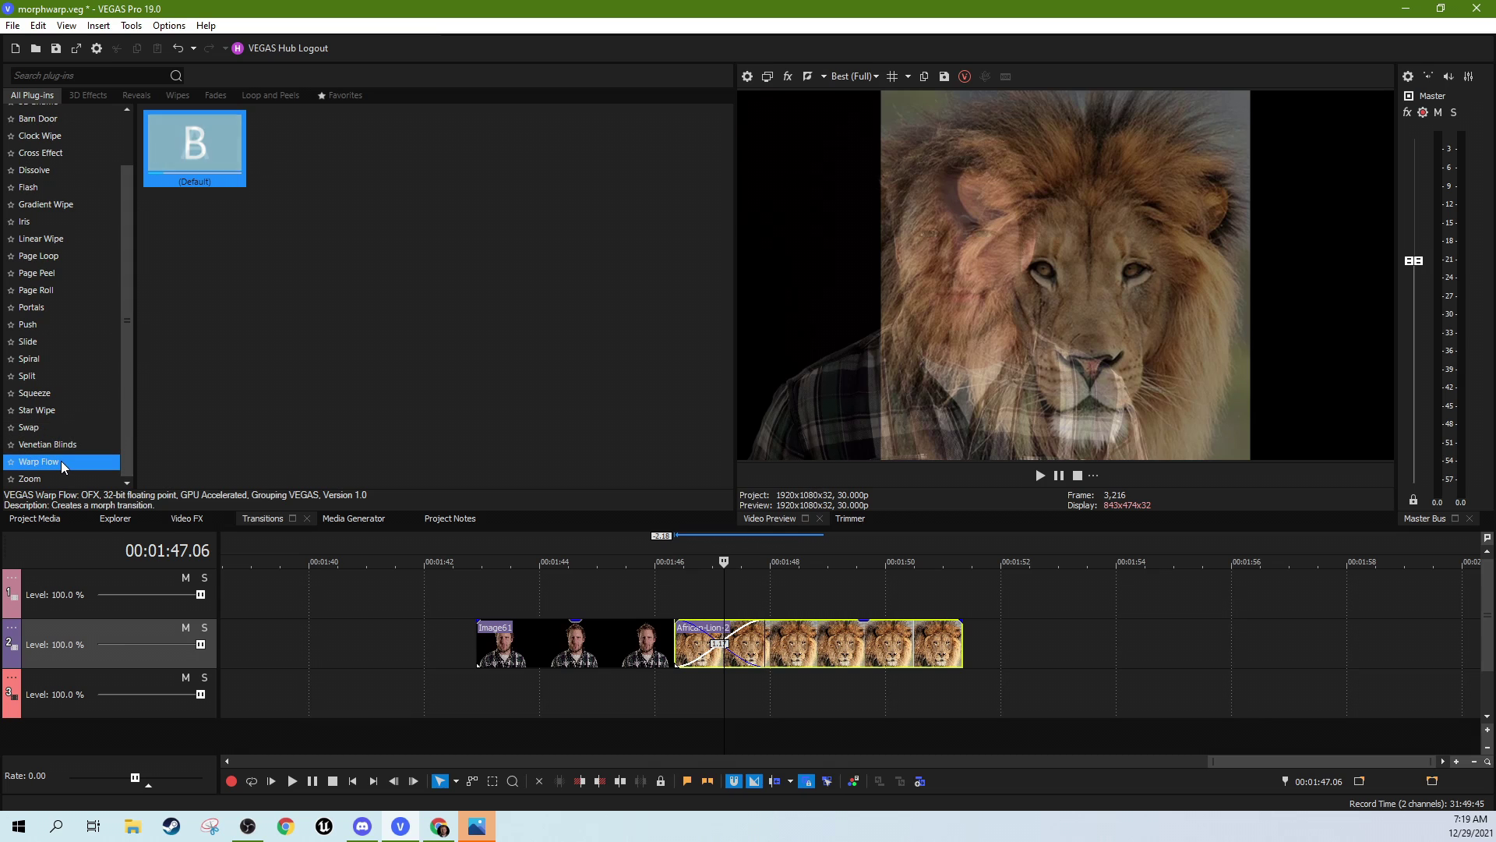
- Apply the Warp Flow Default transition to the man-to-lion crossfade and play it
{"action": "left_click_drag", "start_coordinate": [213, 137], "coordinate": [716, 644]}
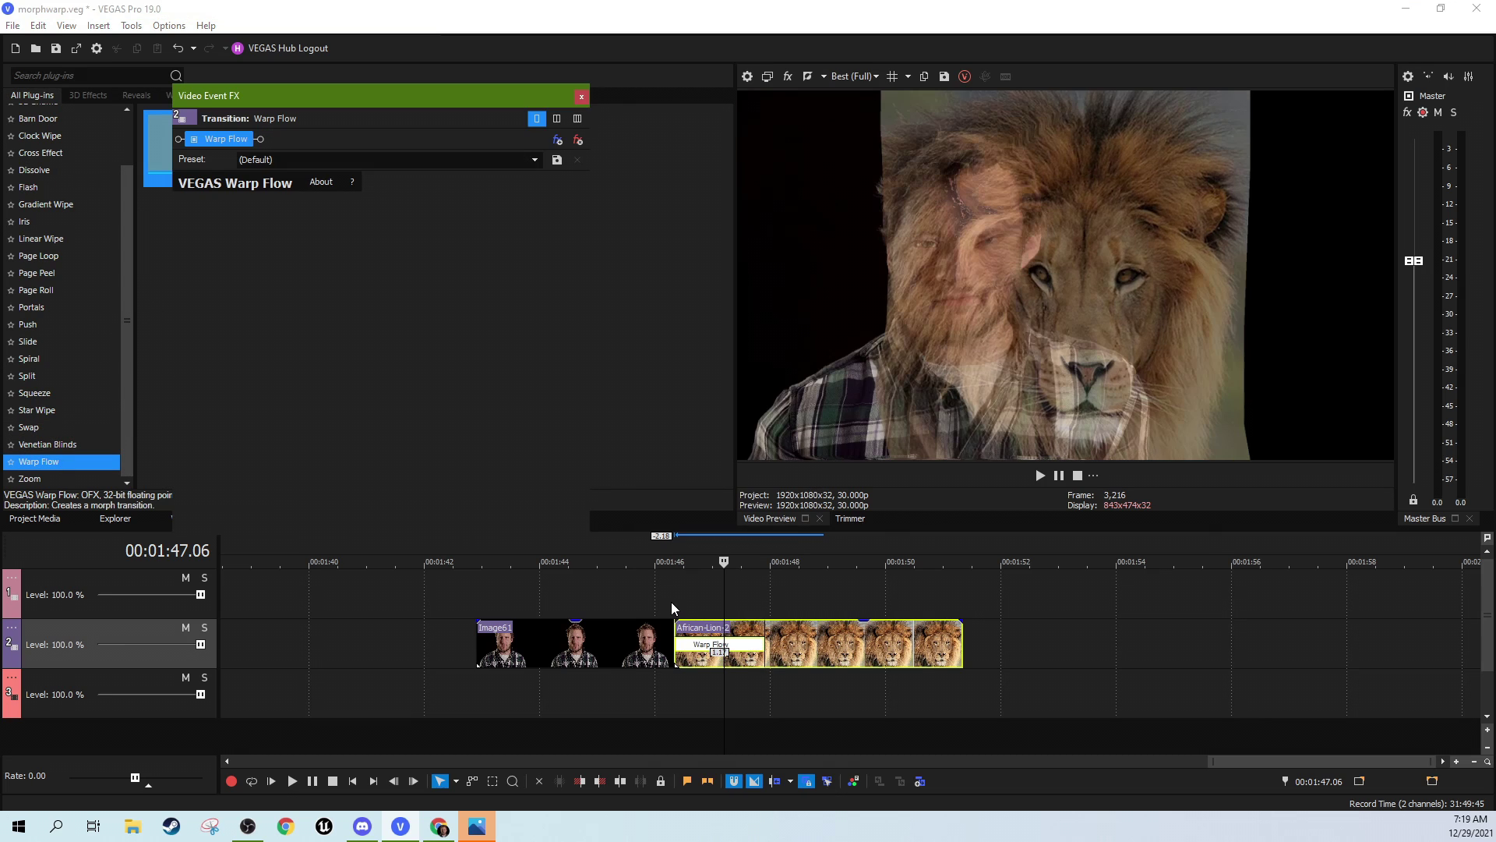
{"action": "left_click", "coordinate": [672, 601]}
{"action": "left_click", "coordinate": [1040, 475]}
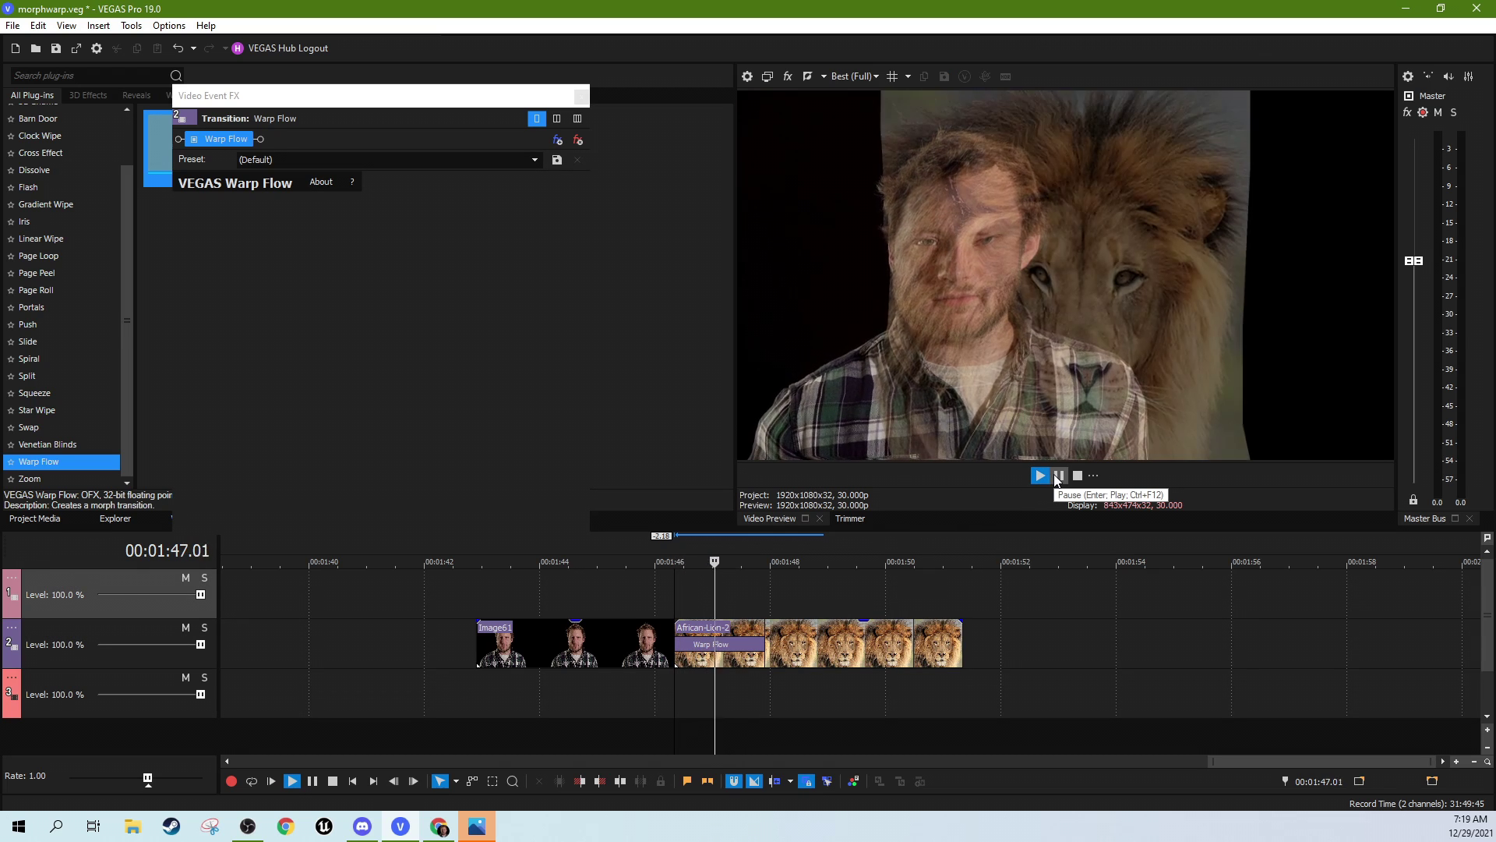
{"action": "key", "text": "Return"}
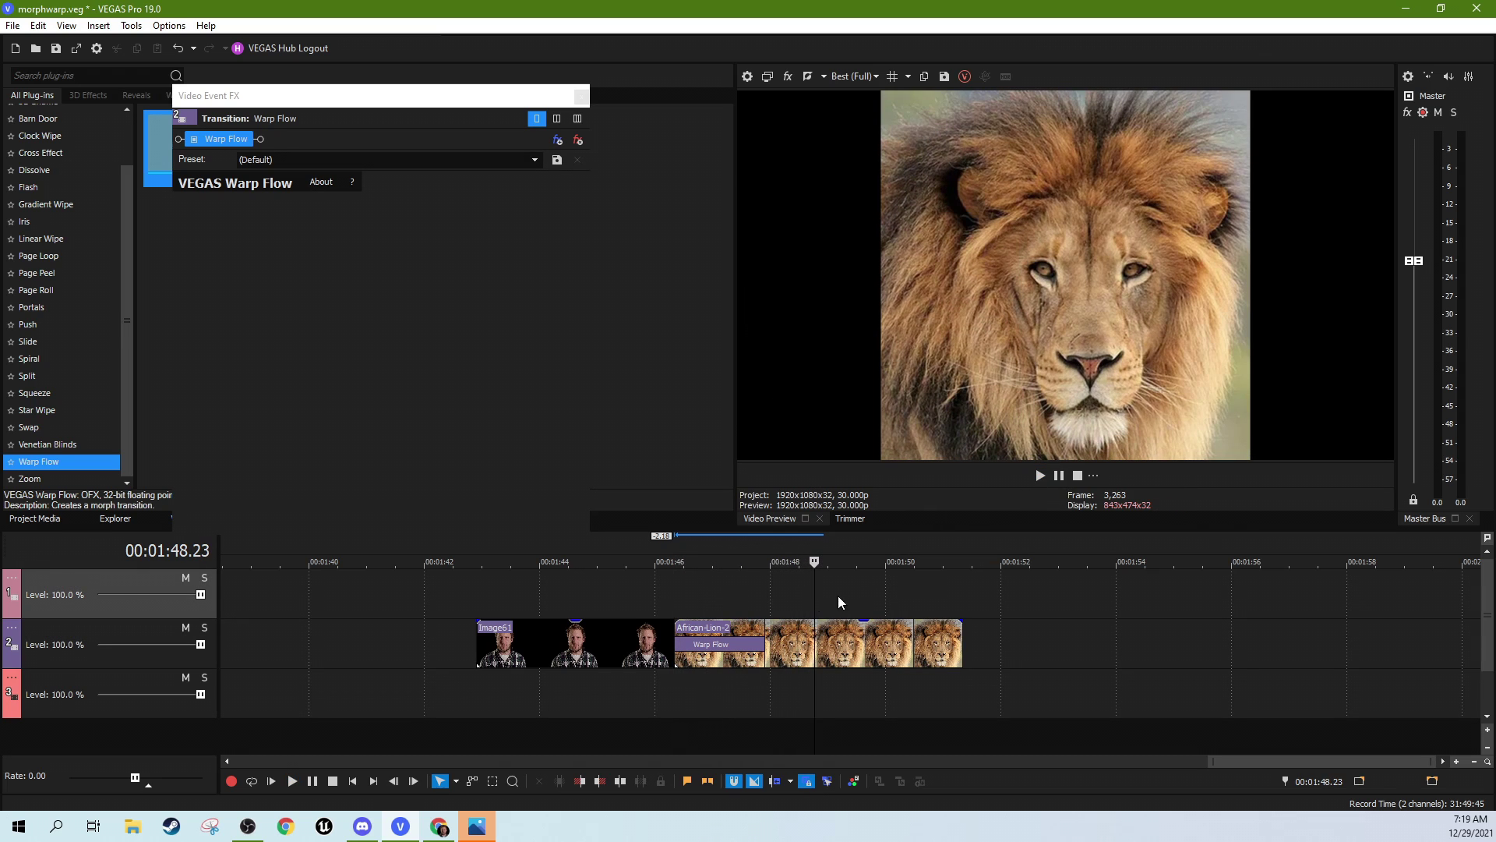
- Move the playhead back before the Warp Flow morph and replay it
{"action": "left_click", "coordinate": [737, 595]}
{"action": "left_click", "coordinate": [714, 603]}
{"action": "left_click", "coordinate": [691, 603]}
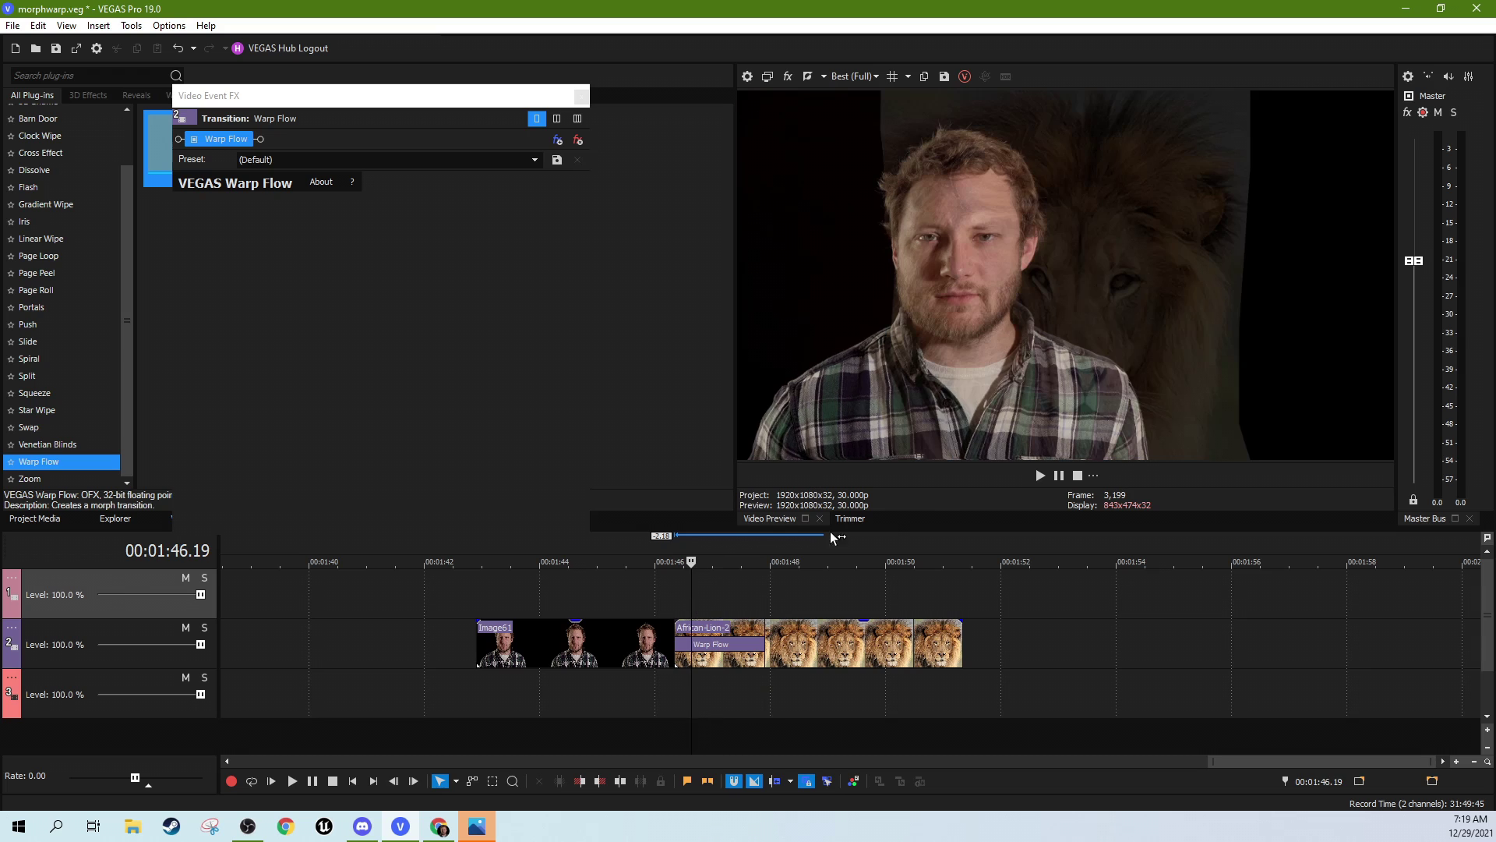
{"action": "left_click", "coordinate": [1041, 475]}
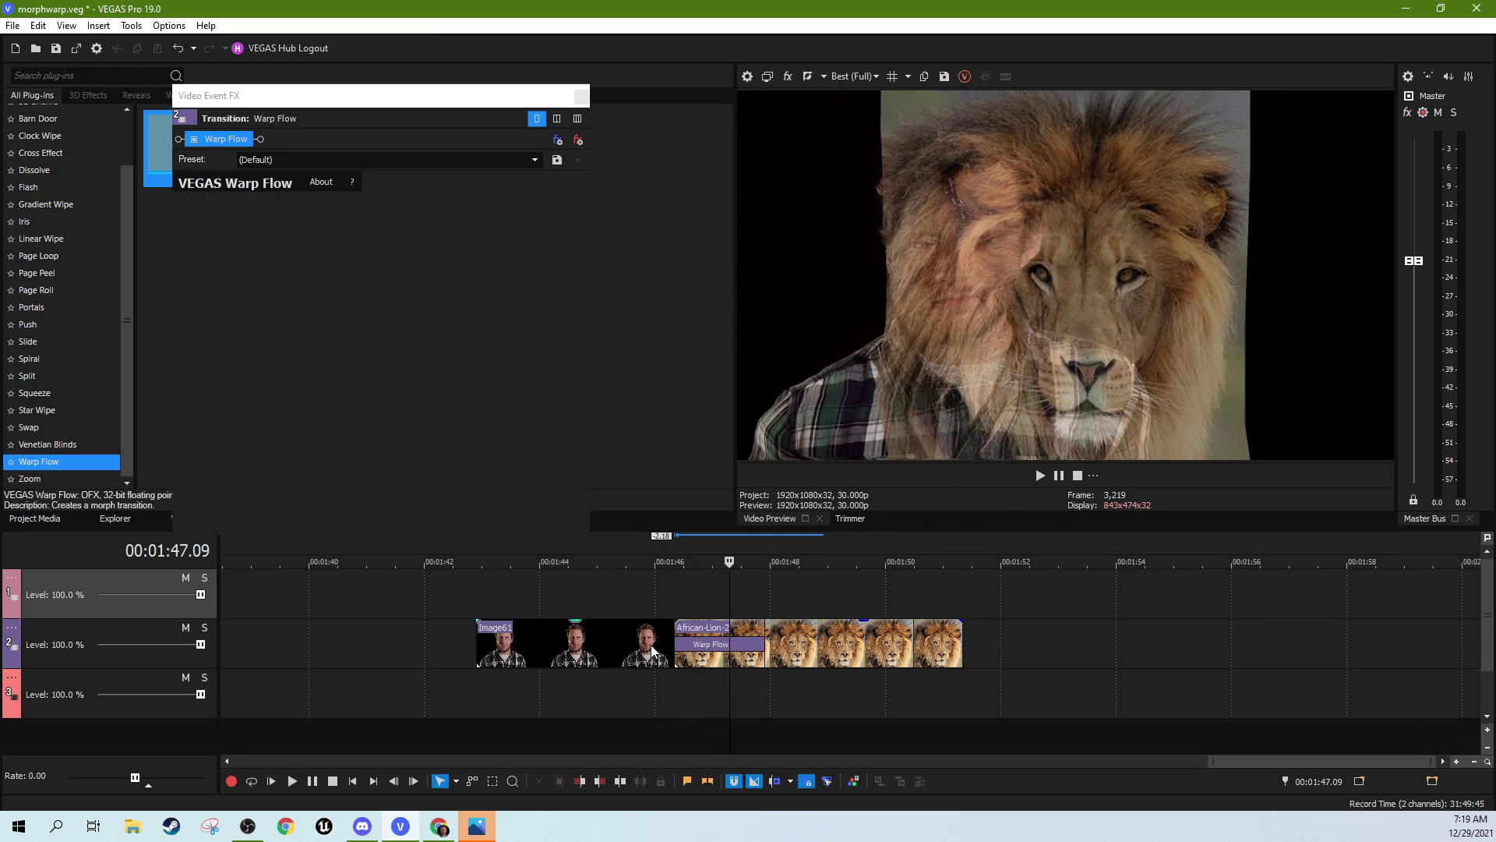
{"action": "right_click", "coordinate": [611, 657]}
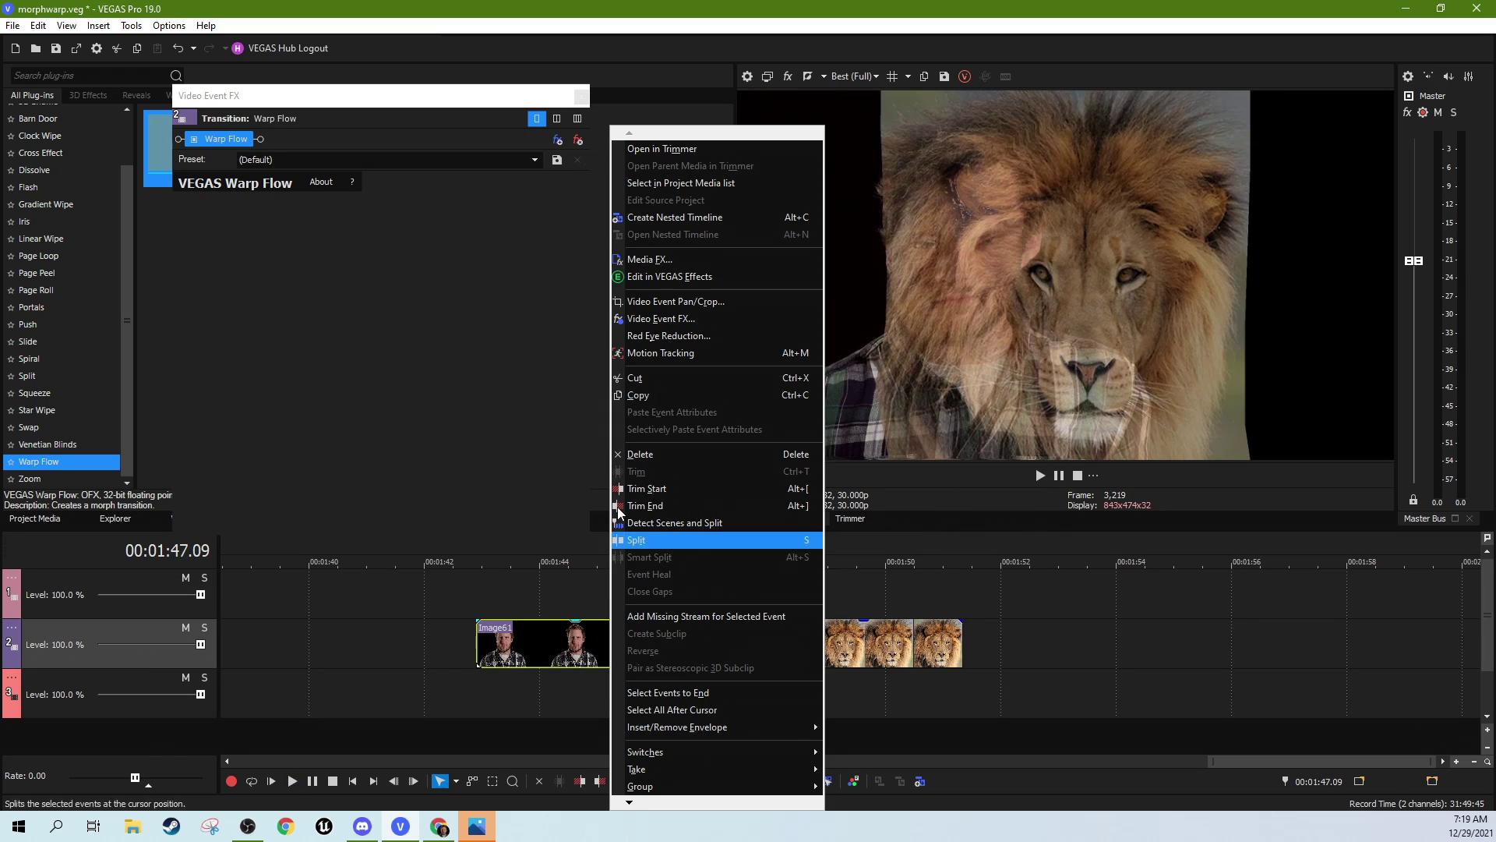
- Move Image61 onto the track above the lion at 39% opacity, with its Pan/Crop open
{"action": "left_click", "coordinate": [658, 302]}
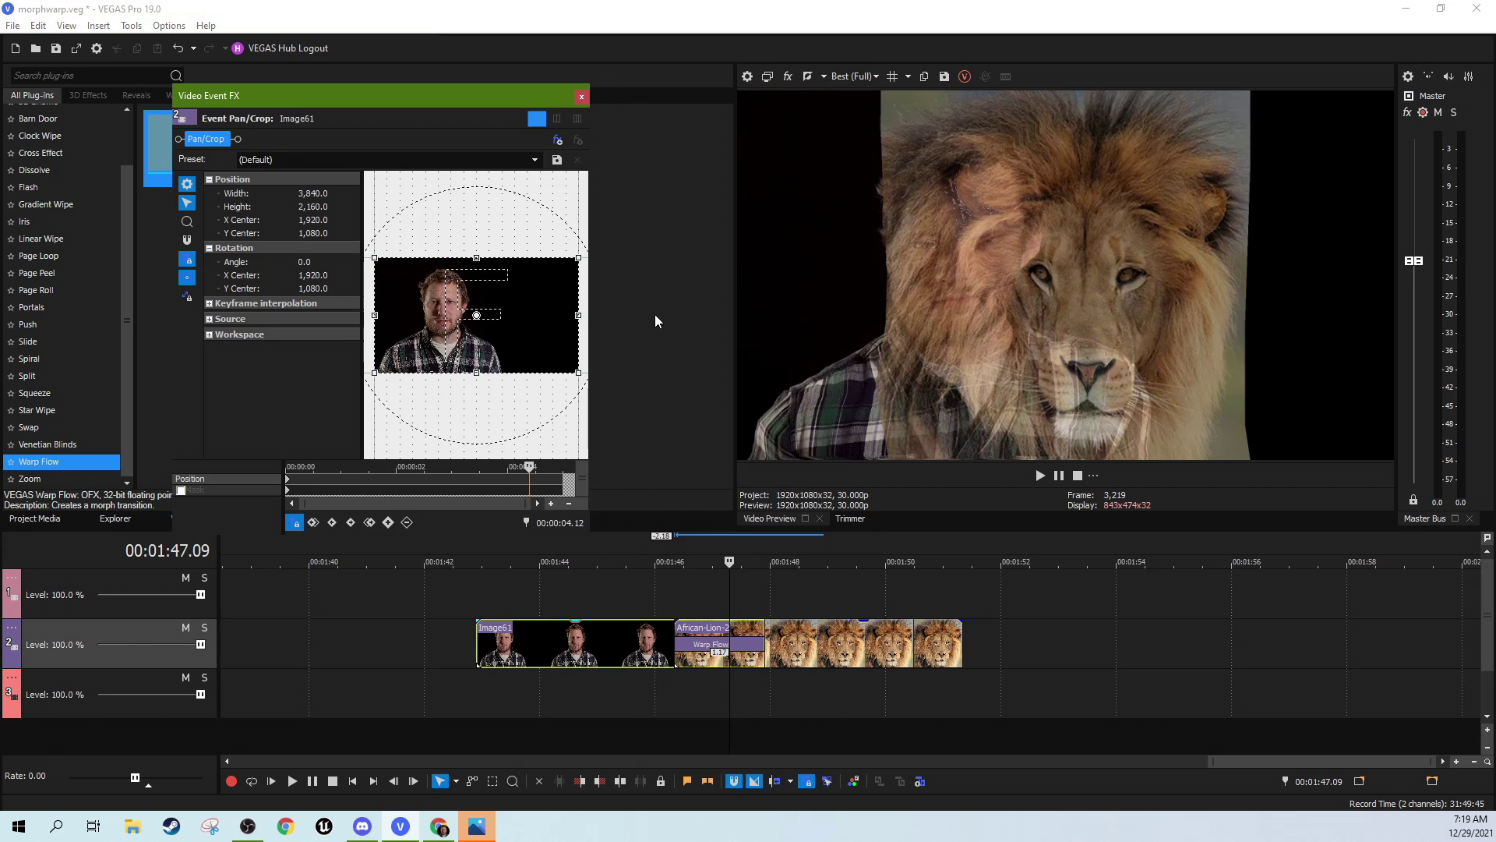
{"action": "left_click", "coordinate": [295, 523]}
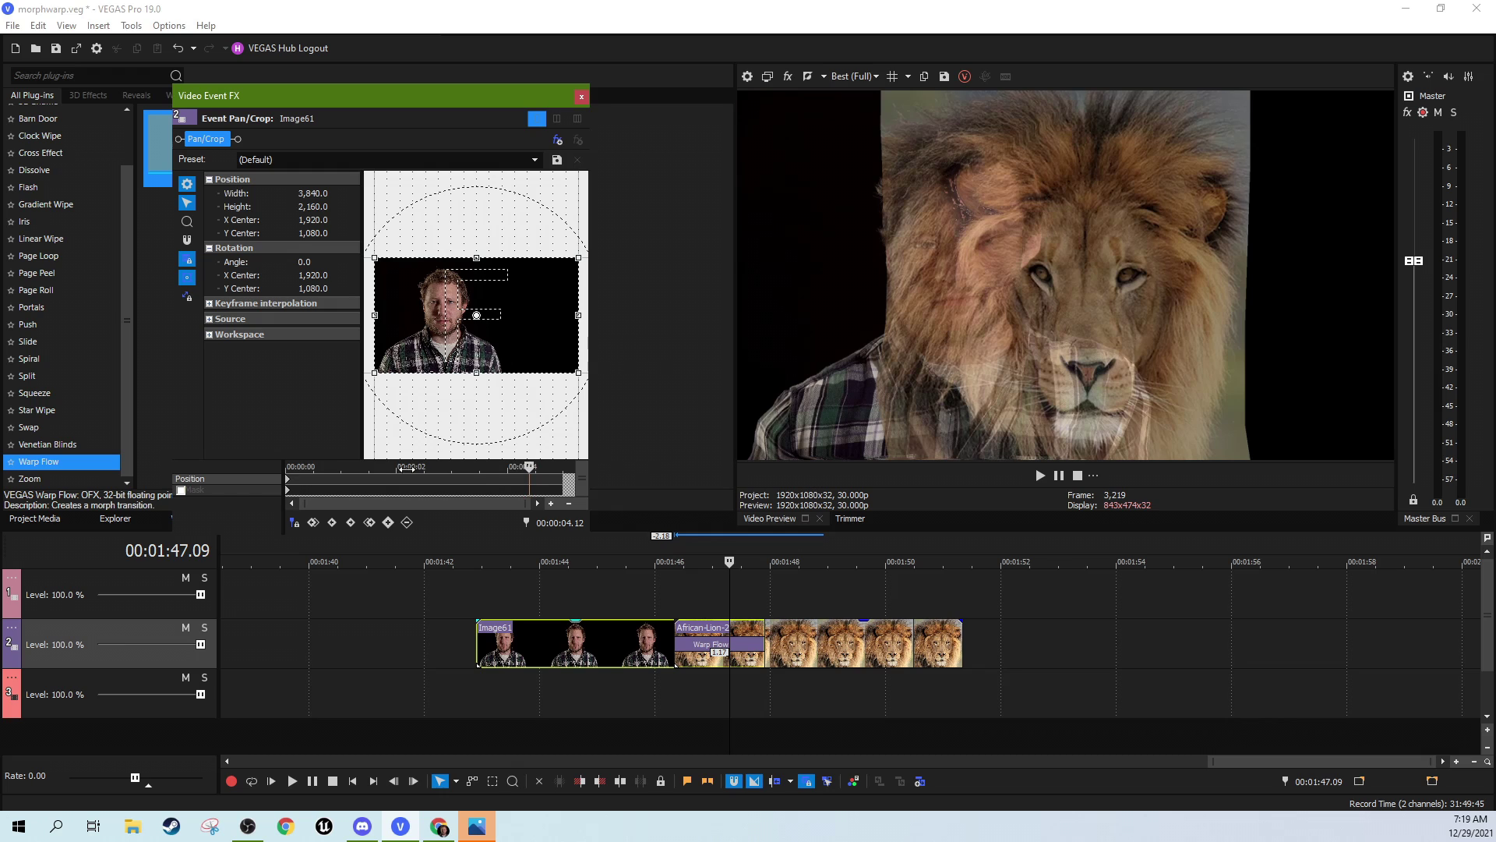
{"action": "left_click_drag", "start_coordinate": [406, 469], "coordinate": [274, 470]}
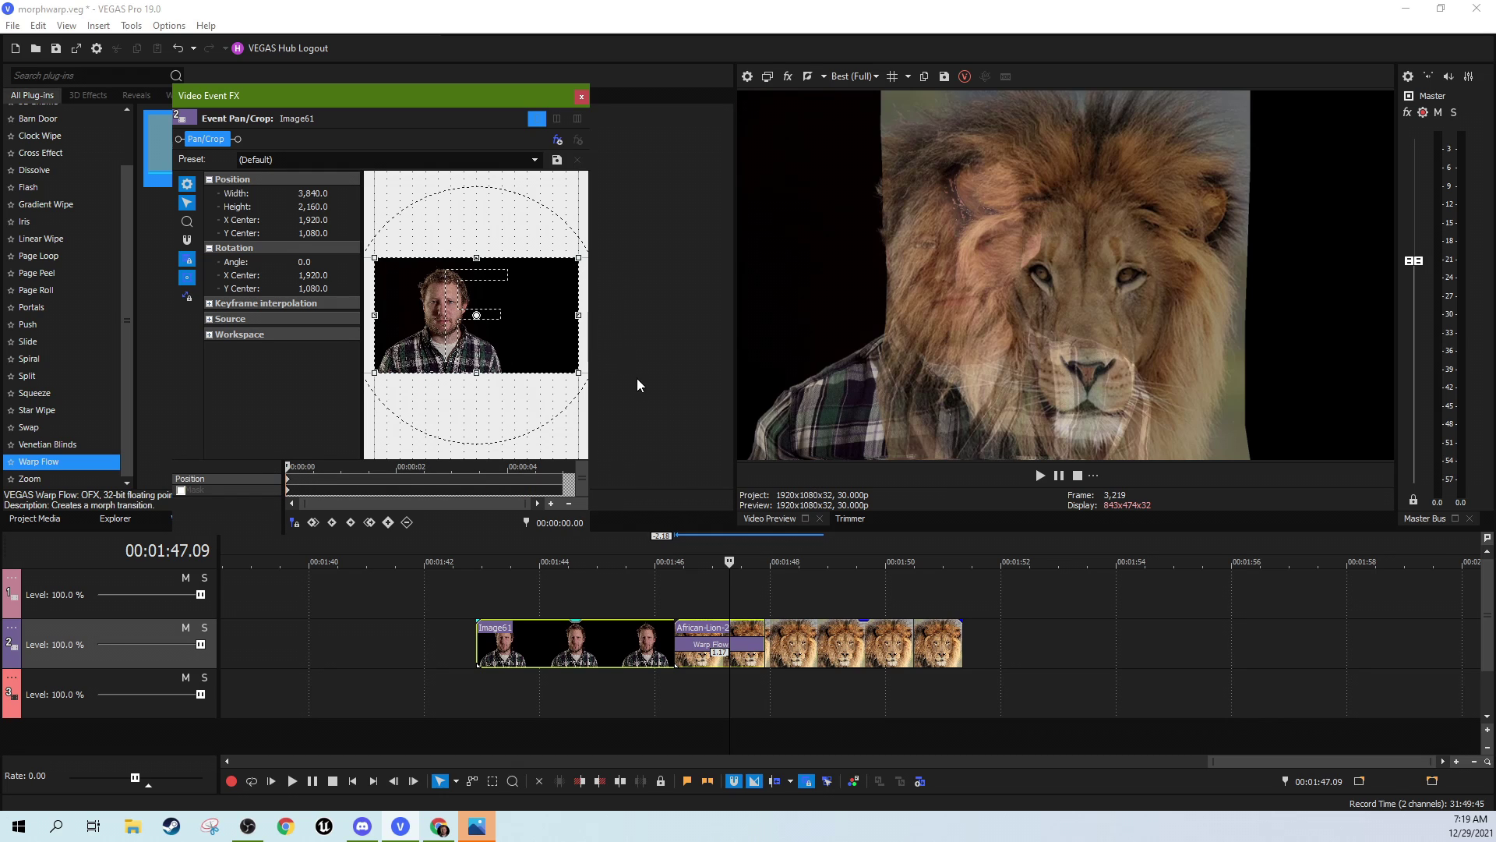
{"action": "left_click_drag", "start_coordinate": [616, 644], "coordinate": [683, 601]}
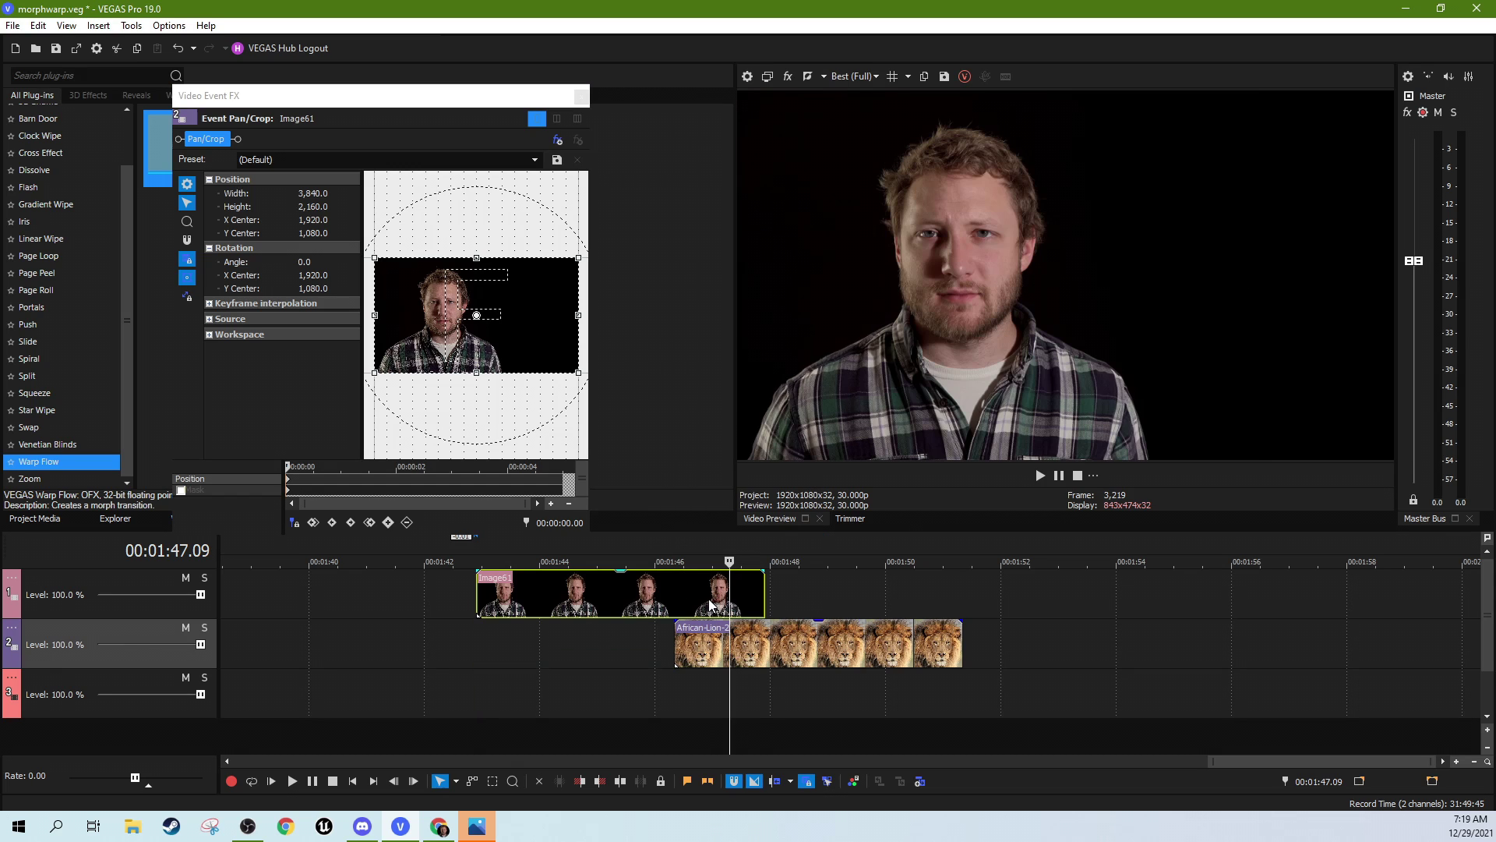
{"action": "left_click", "coordinate": [720, 600]}
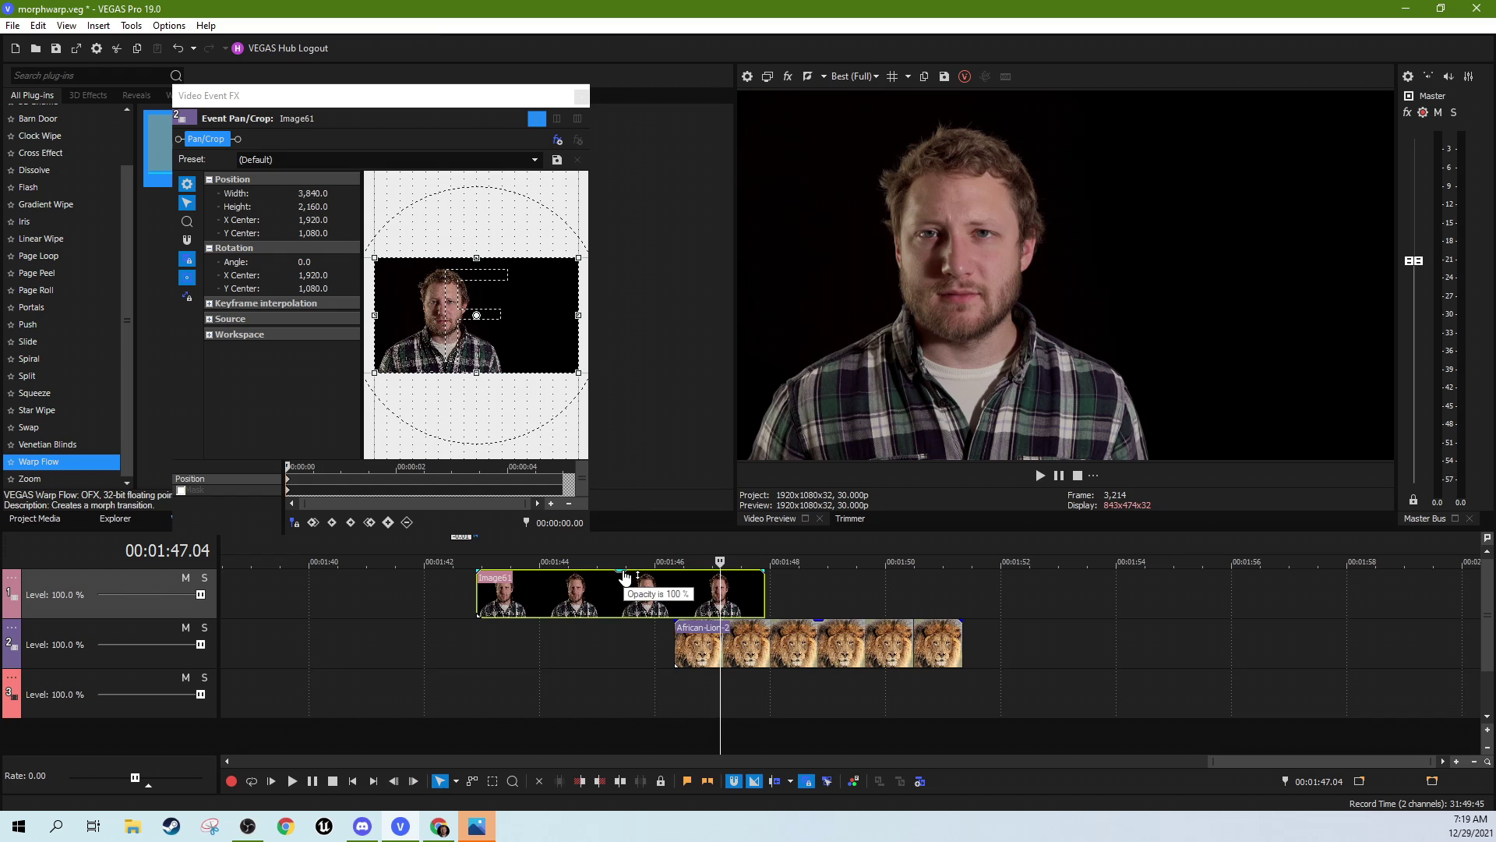
{"action": "left_click_drag", "start_coordinate": [625, 576], "coordinate": [623, 605]}
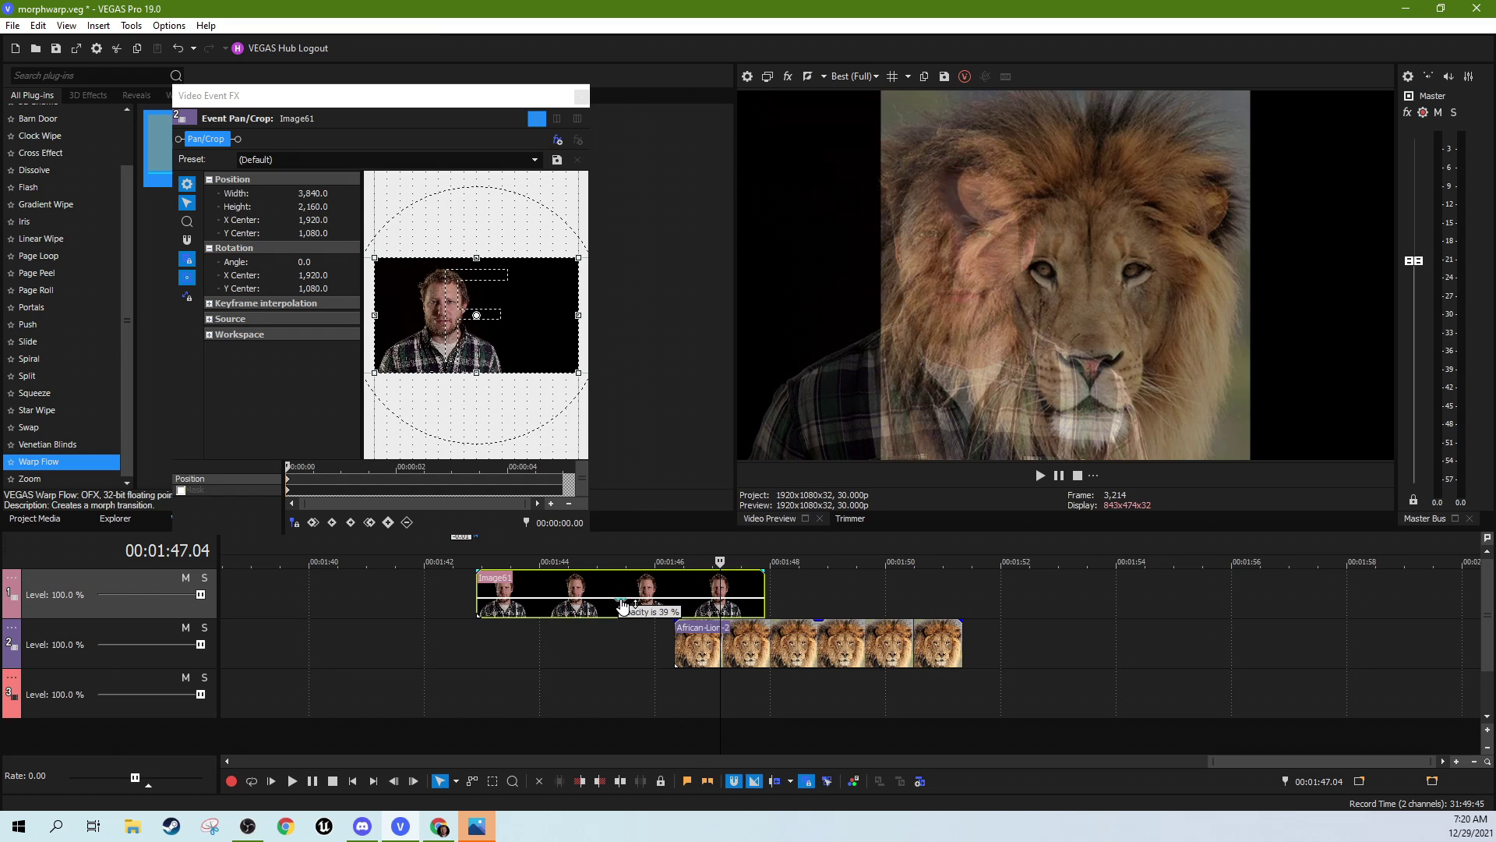
- Crop Image61 in on the man's face: 2,197.3 × 1,236.0 centred at 1,201.3, 860.0
{"action": "left_click_drag", "start_coordinate": [481, 353], "coordinate": [476, 311]}
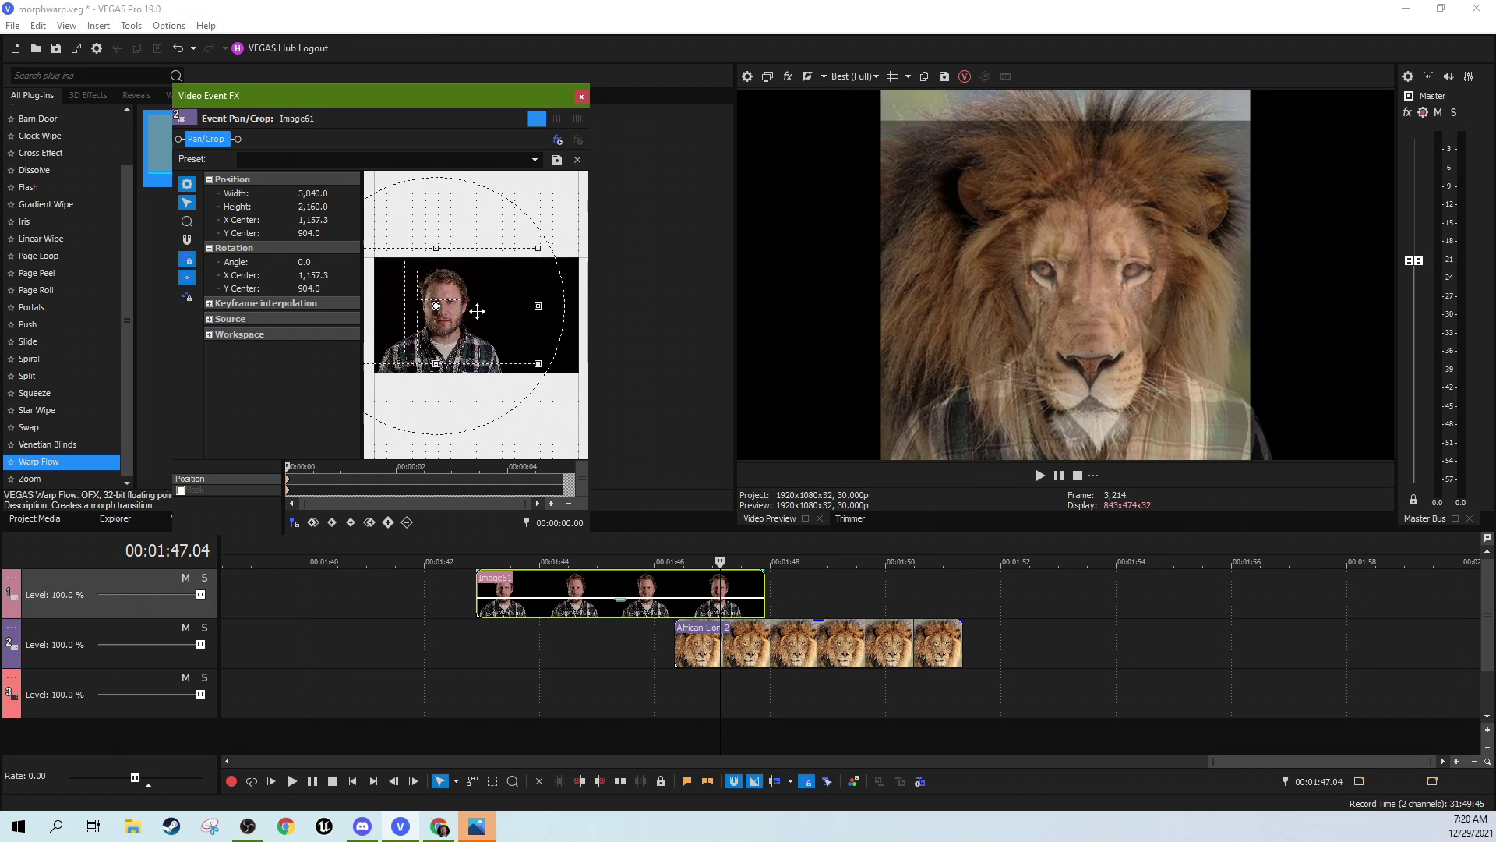
{"action": "left_click_drag", "start_coordinate": [538, 245], "coordinate": [477, 301]}
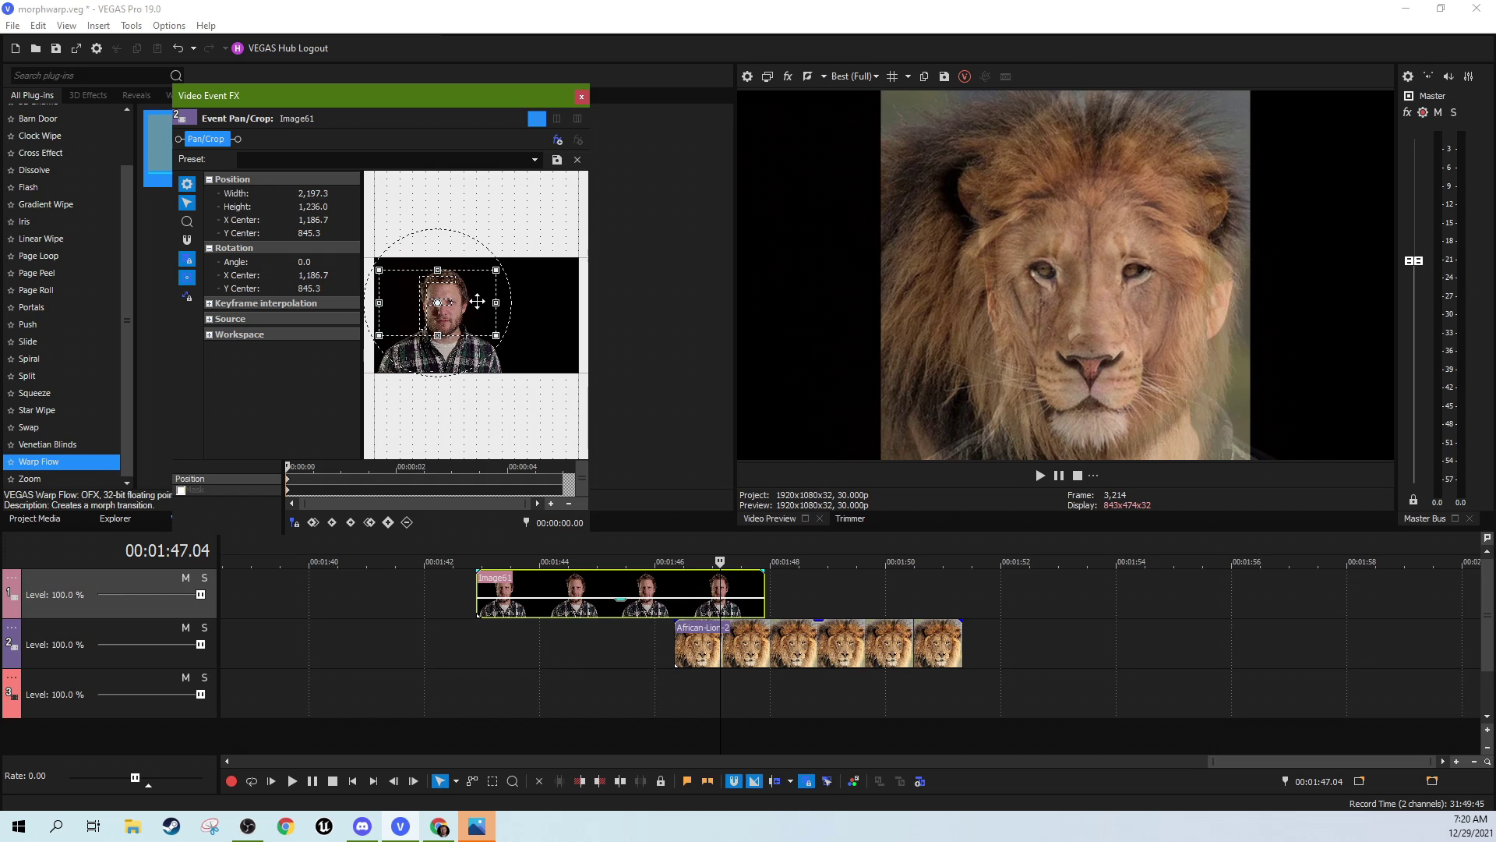
{"action": "left_click_drag", "start_coordinate": [477, 302], "coordinate": [478, 302]}
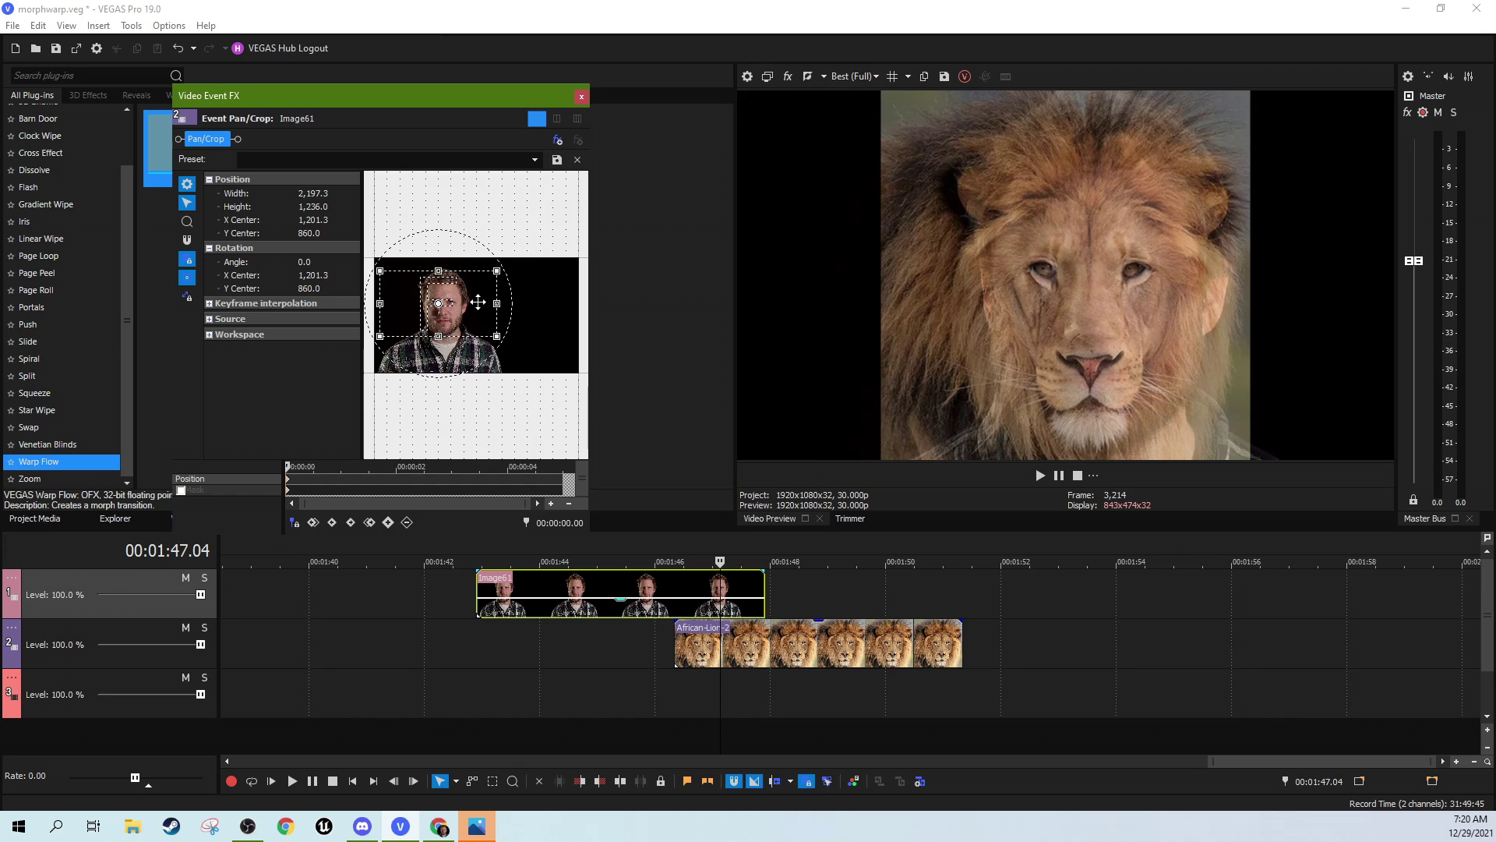
- Close Pan/Crop and bring Image61's opacity back to 100%
{"action": "left_click", "coordinate": [581, 97]}
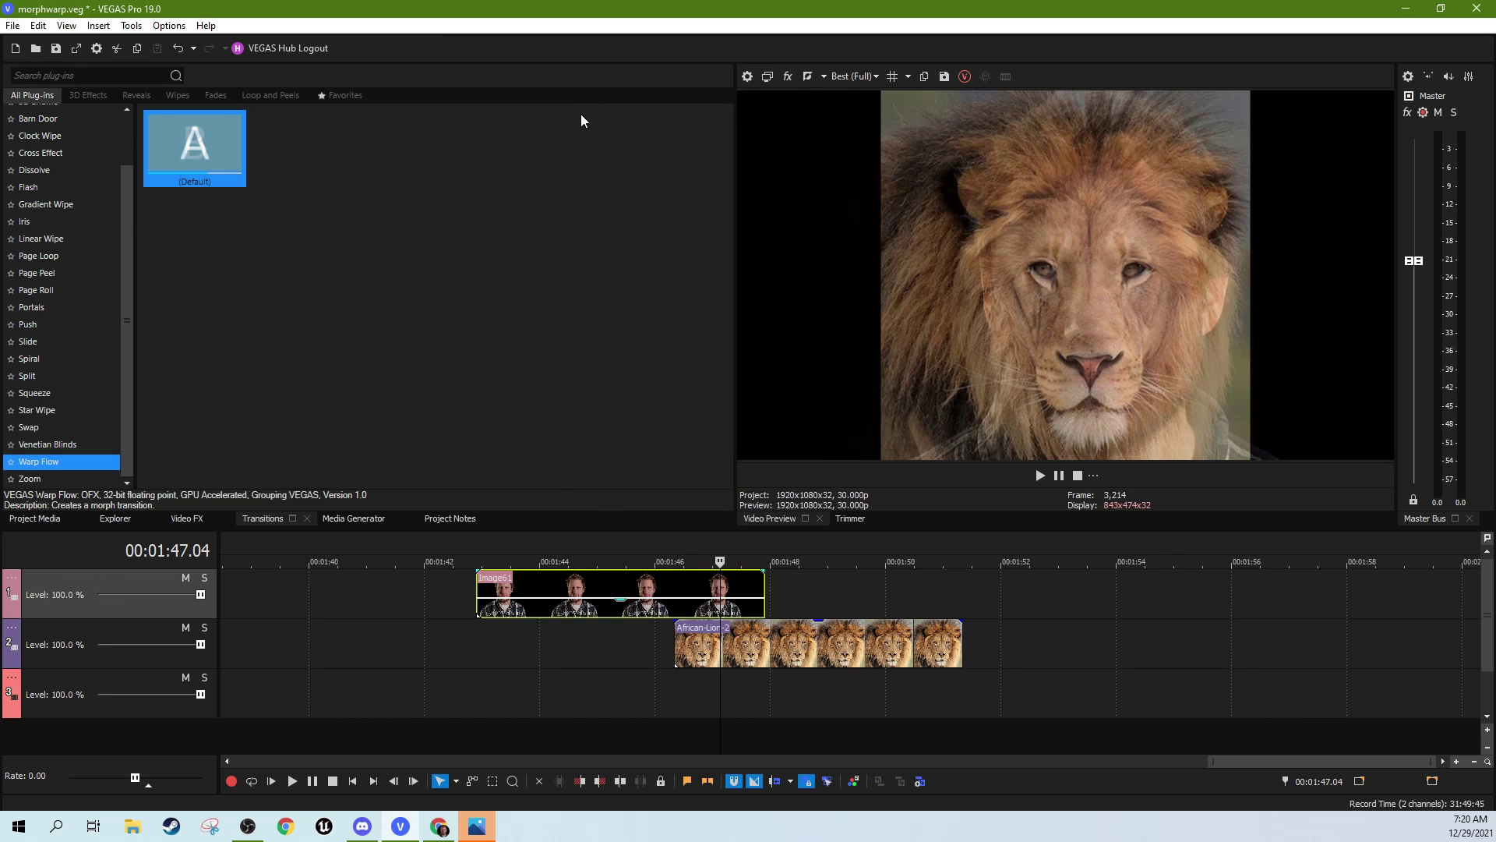
{"action": "mouse_move", "coordinate": [619, 604]}
{"action": "left_mouse_down"}
{"action": "mouse_move", "coordinate": [620, 571]}
{"action": "mouse_move", "coordinate": [624, 633]}
{"action": "left_mouse_up"}
{"action": "left_click", "coordinate": [674, 608]}
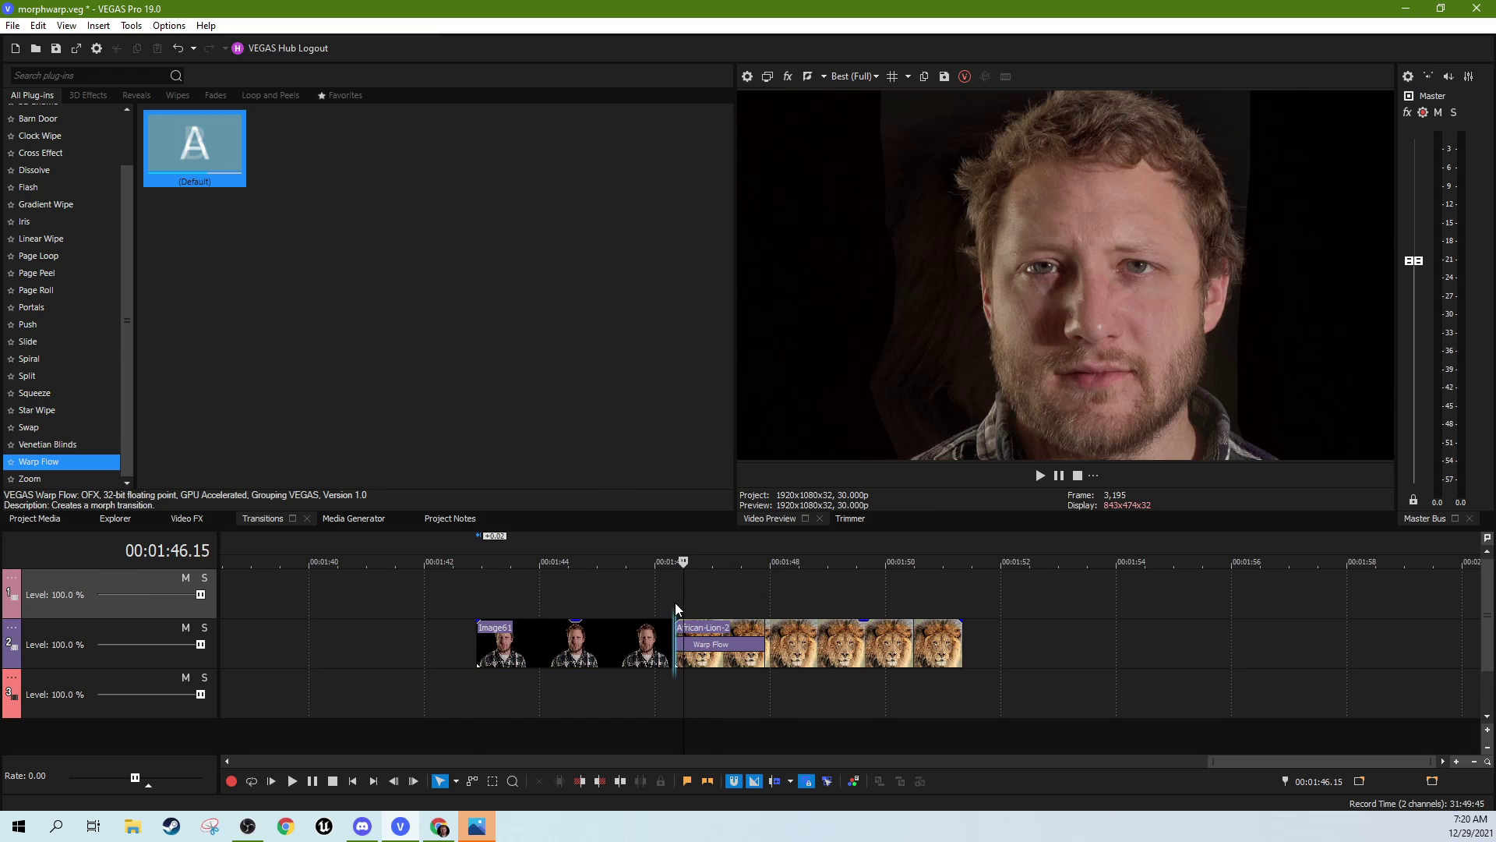
- Play and scrub the Warp Flow morph to check the man's and lion's faces align
{"action": "left_click", "coordinate": [1038, 475]}
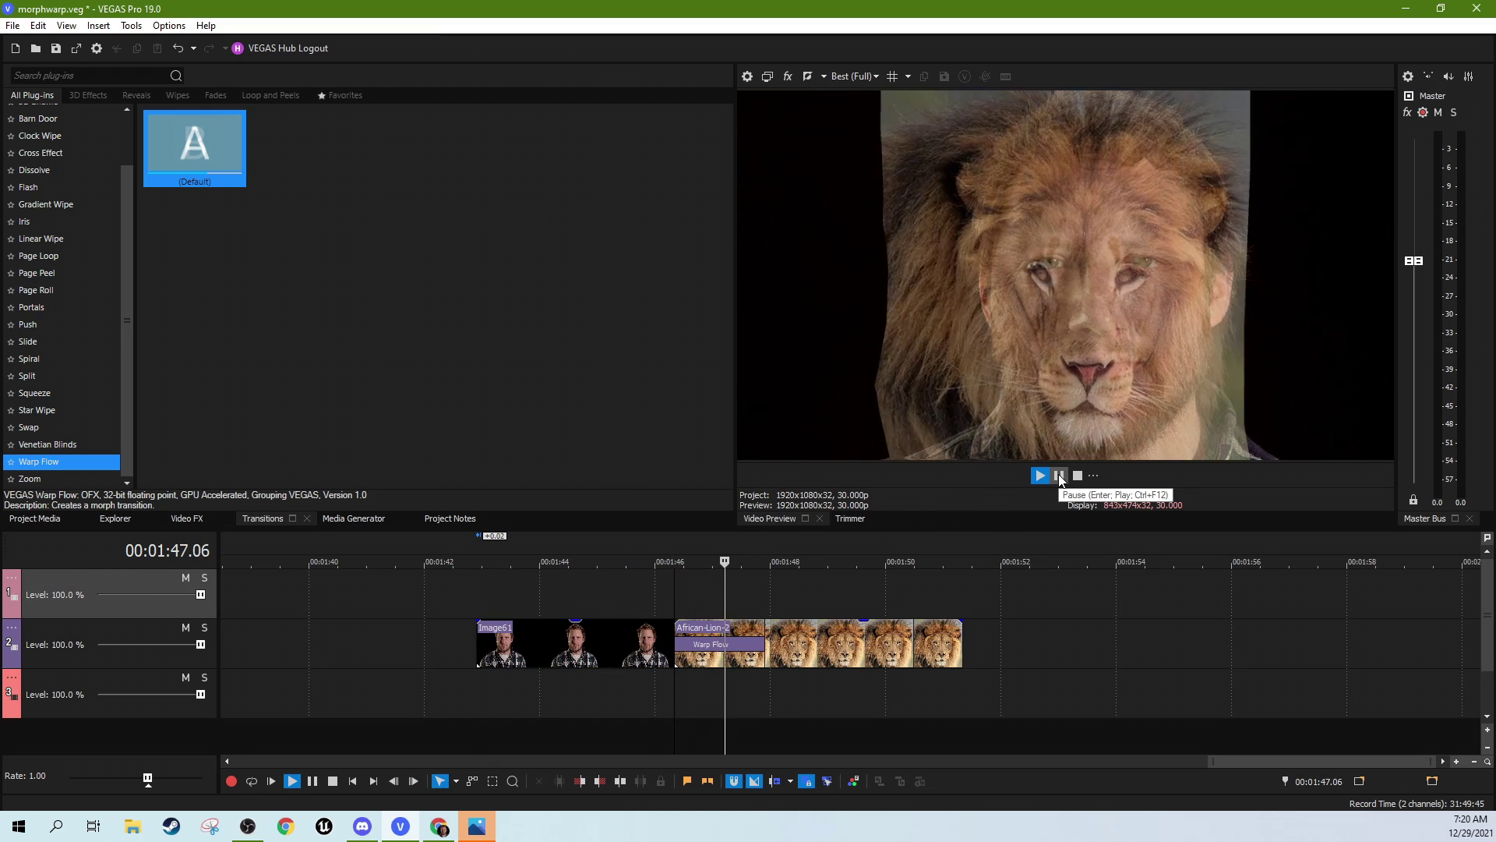
{"action": "left_click", "coordinate": [1059, 476]}
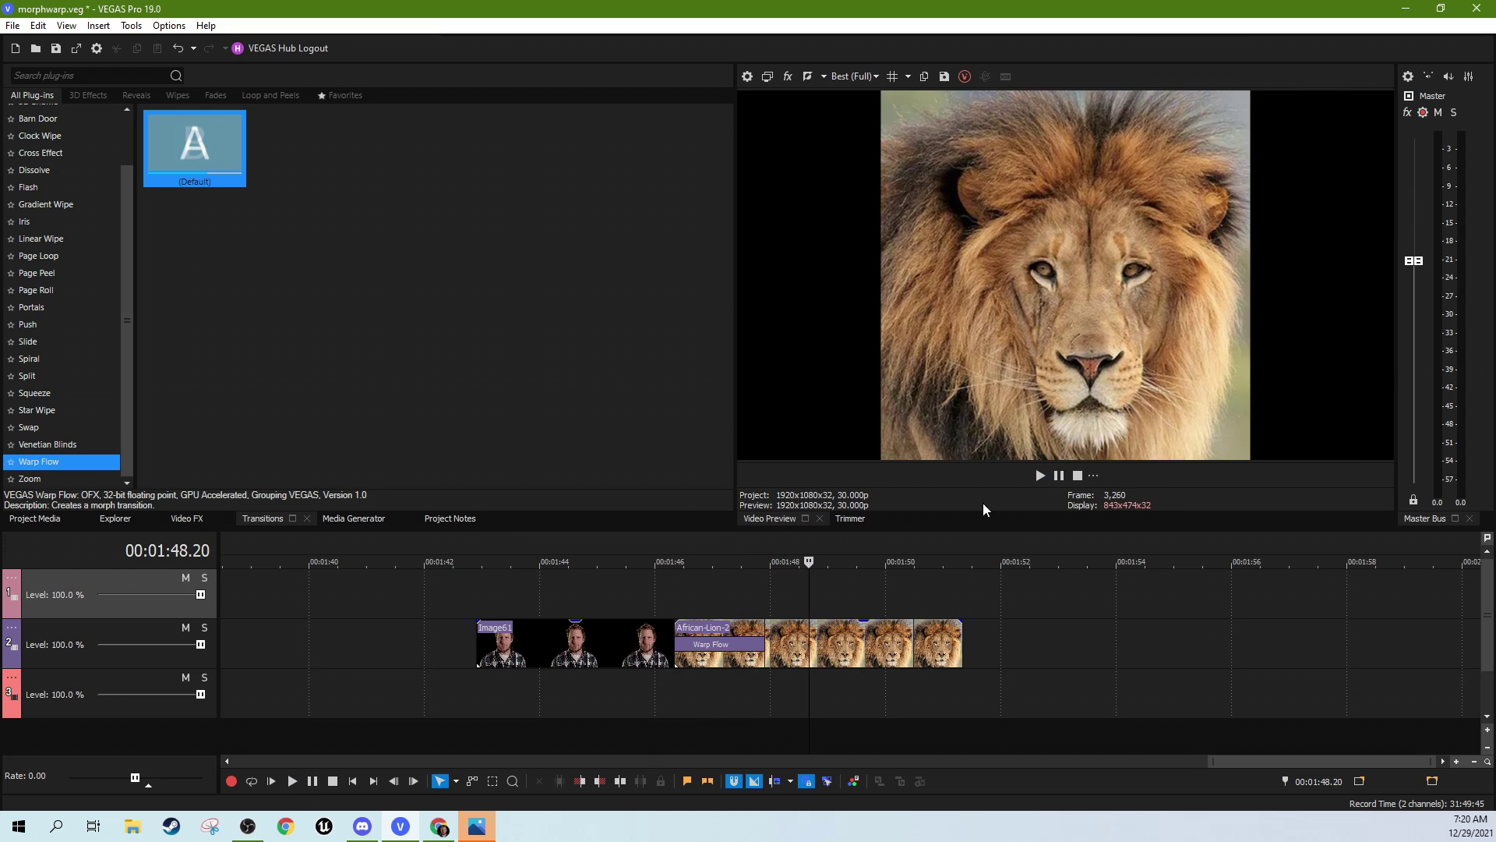
{"action": "left_click", "coordinate": [708, 616]}
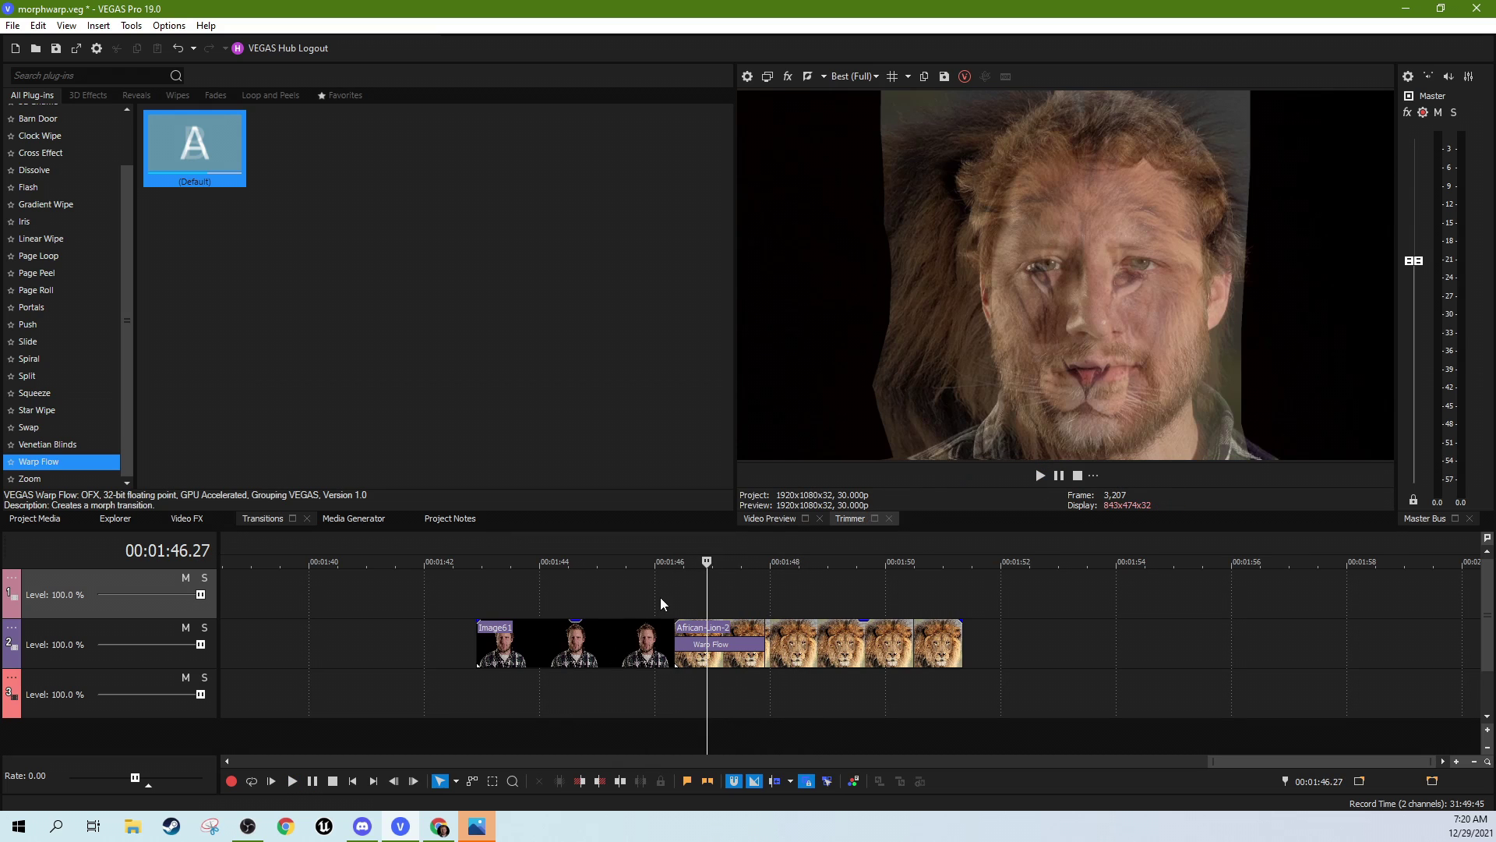
{"action": "left_click", "coordinate": [624, 614]}
{"action": "left_click", "coordinate": [1040, 476]}
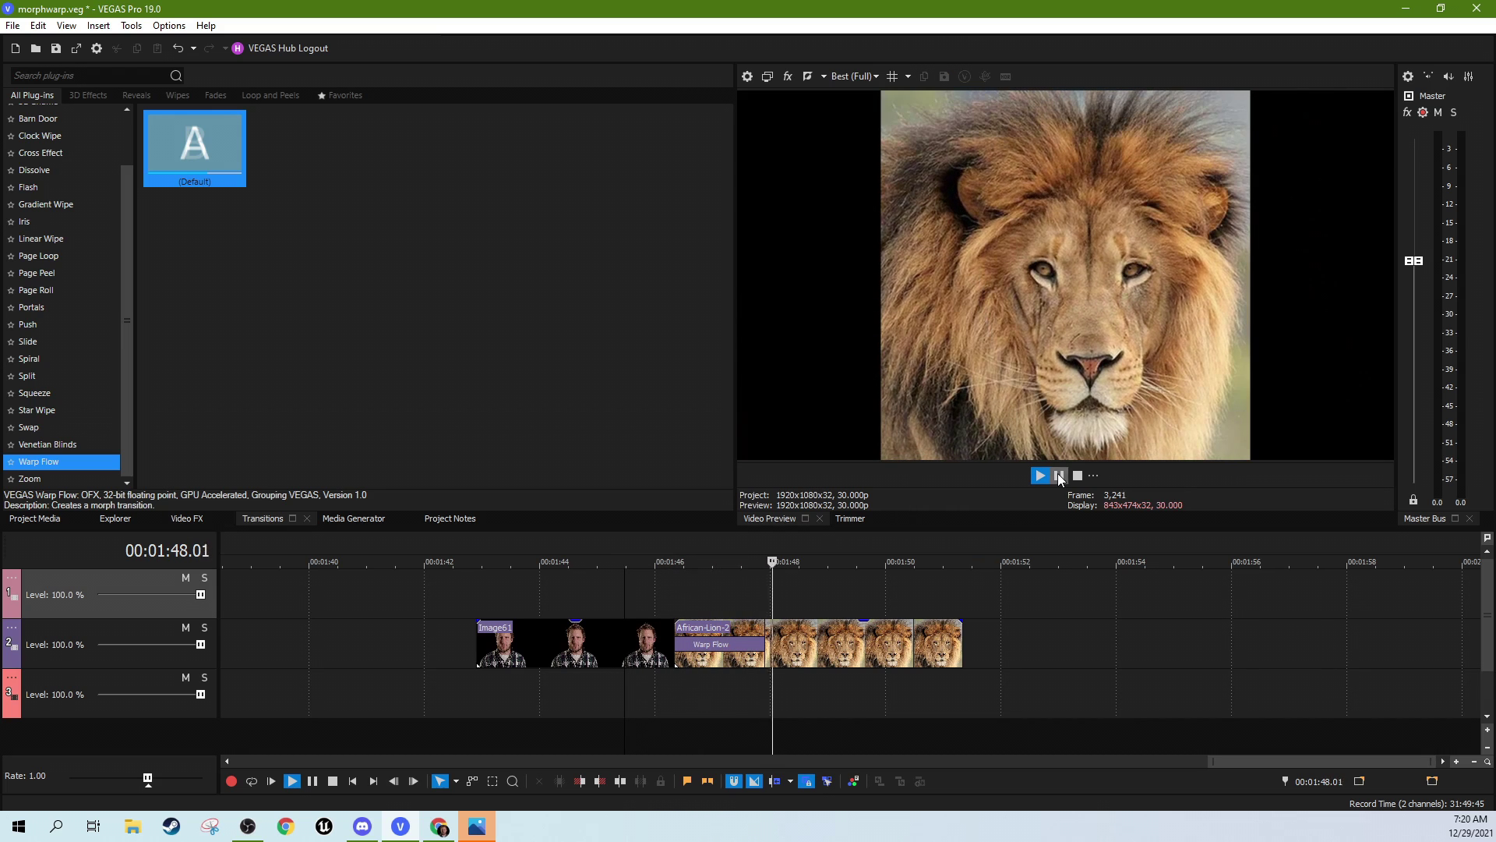
{"action": "left_click", "coordinate": [1059, 476]}
{"action": "left_click", "coordinate": [628, 661]}
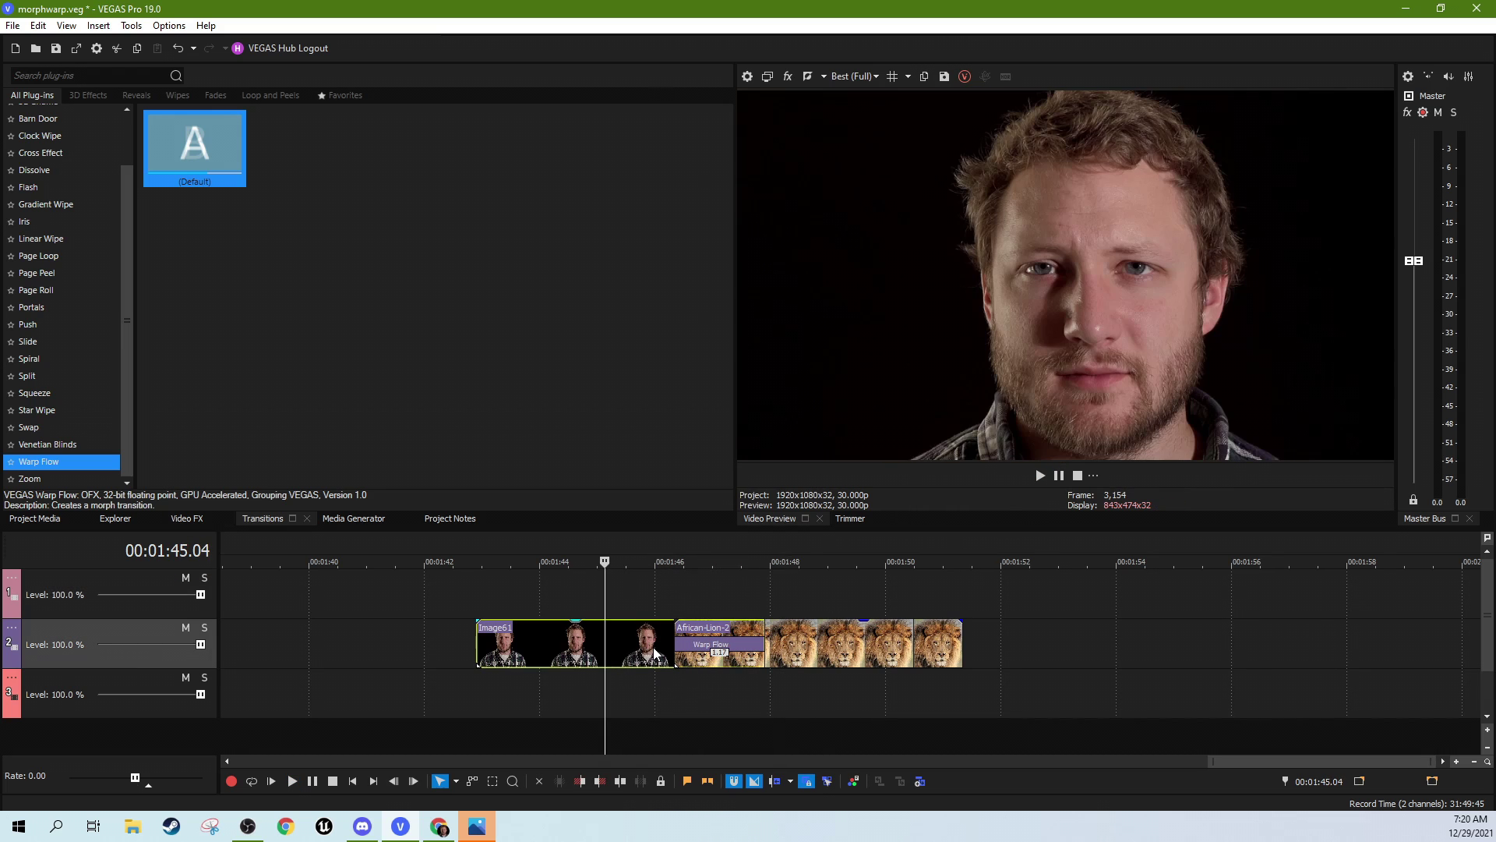
- Open Pan/Crop for African-Lion-2 and move Image61 to the track above to view the lion alone
{"action": "right_click", "coordinate": [655, 653]}
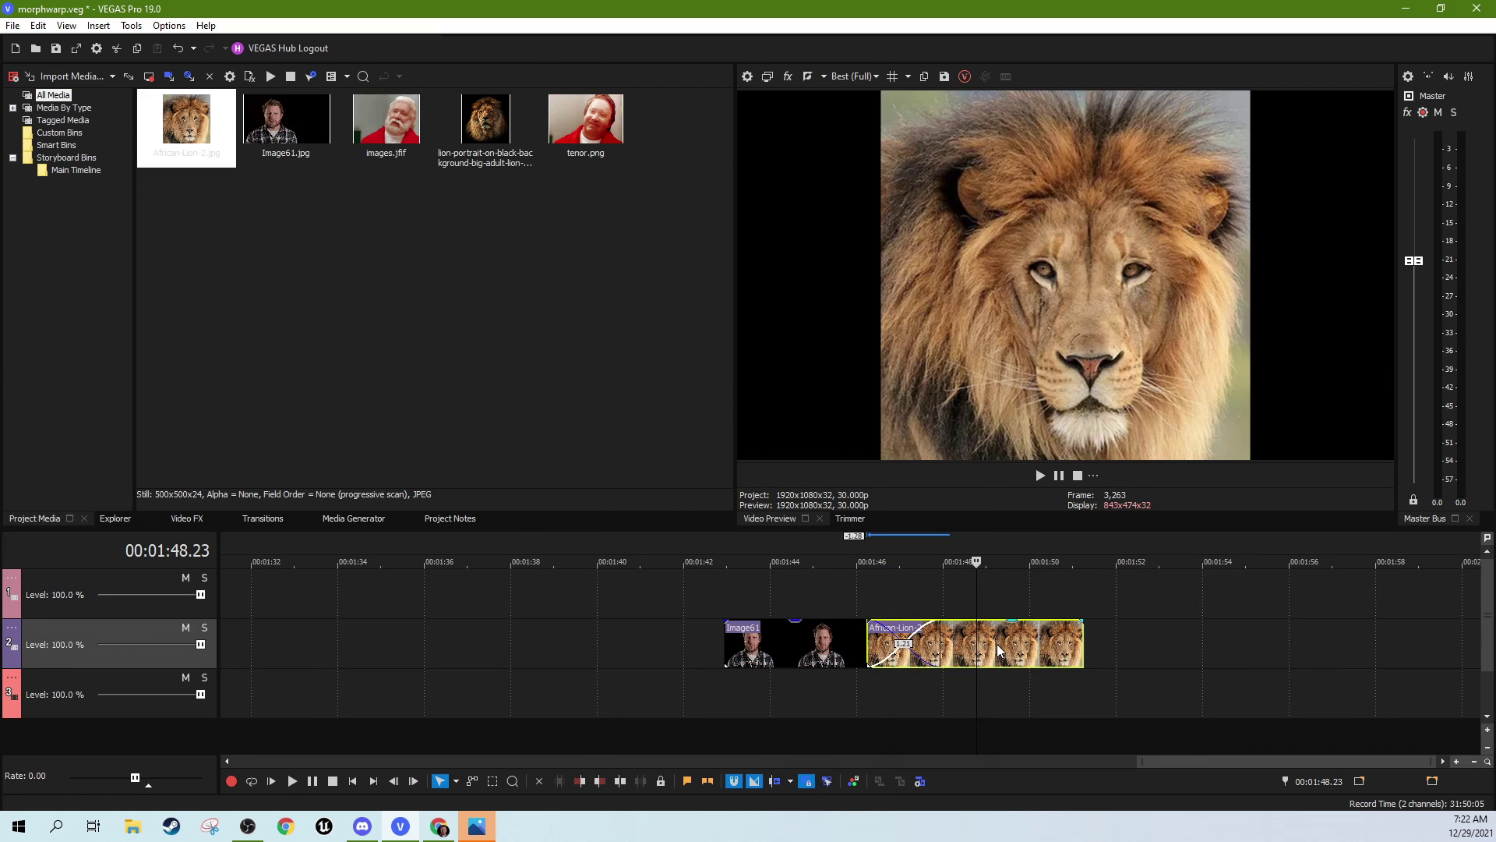
{"action": "right_click", "coordinate": [999, 651]}
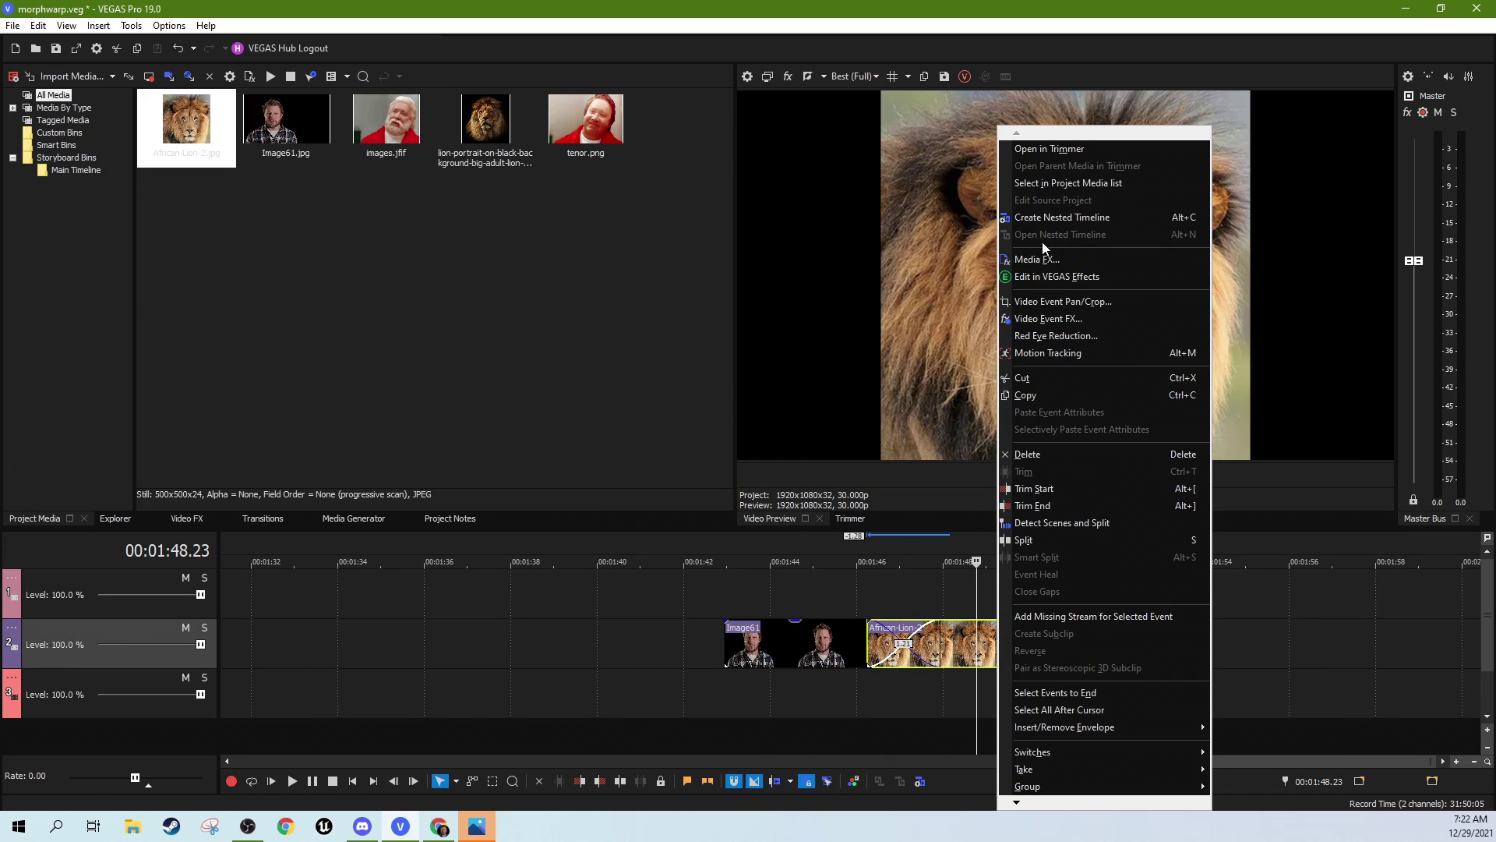
{"action": "left_click", "coordinate": [1050, 303]}
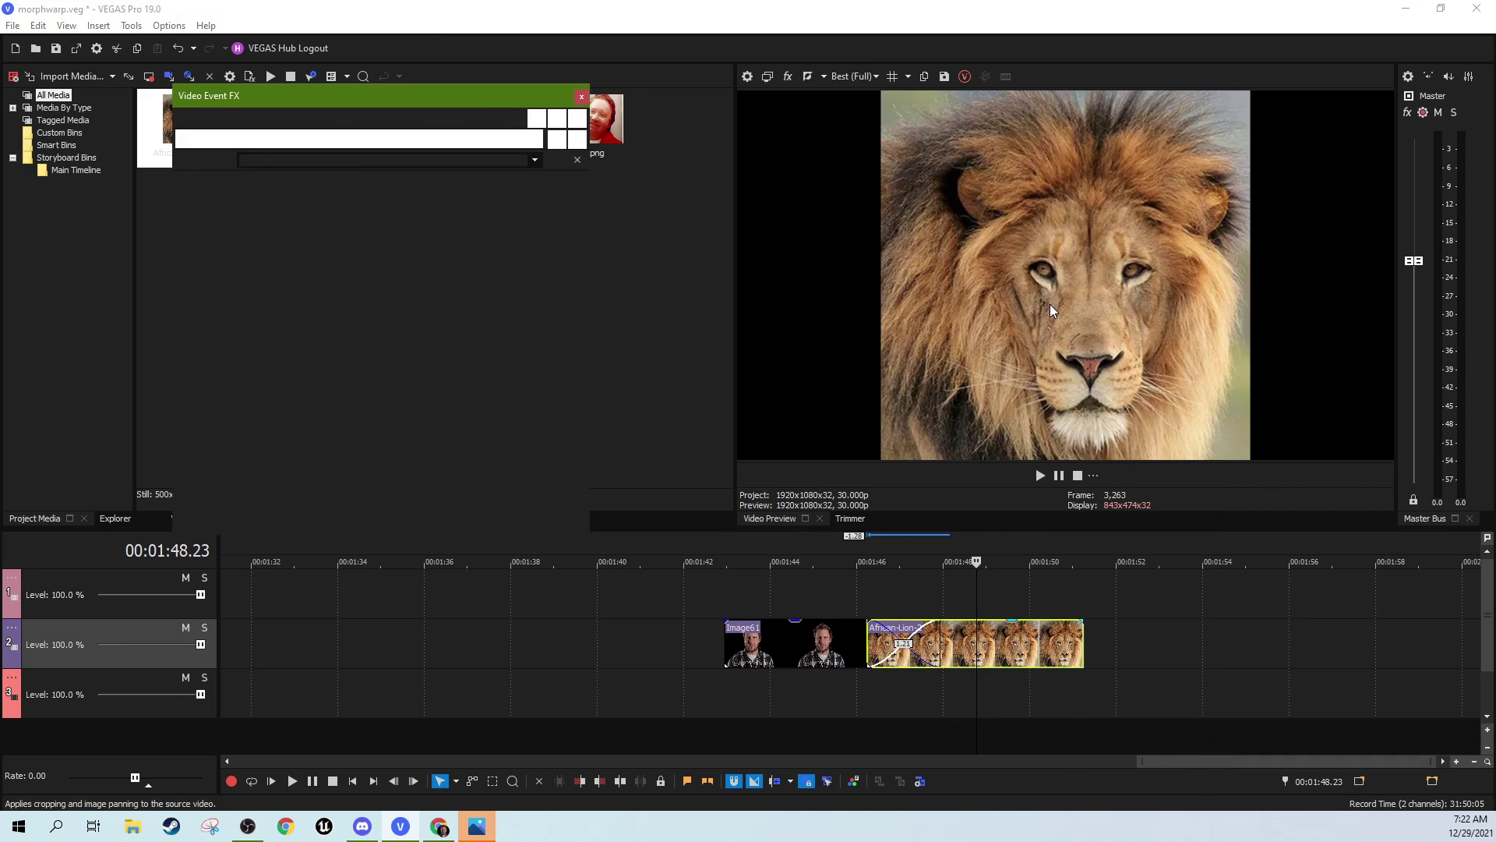
{"action": "left_click", "coordinate": [536, 161]}
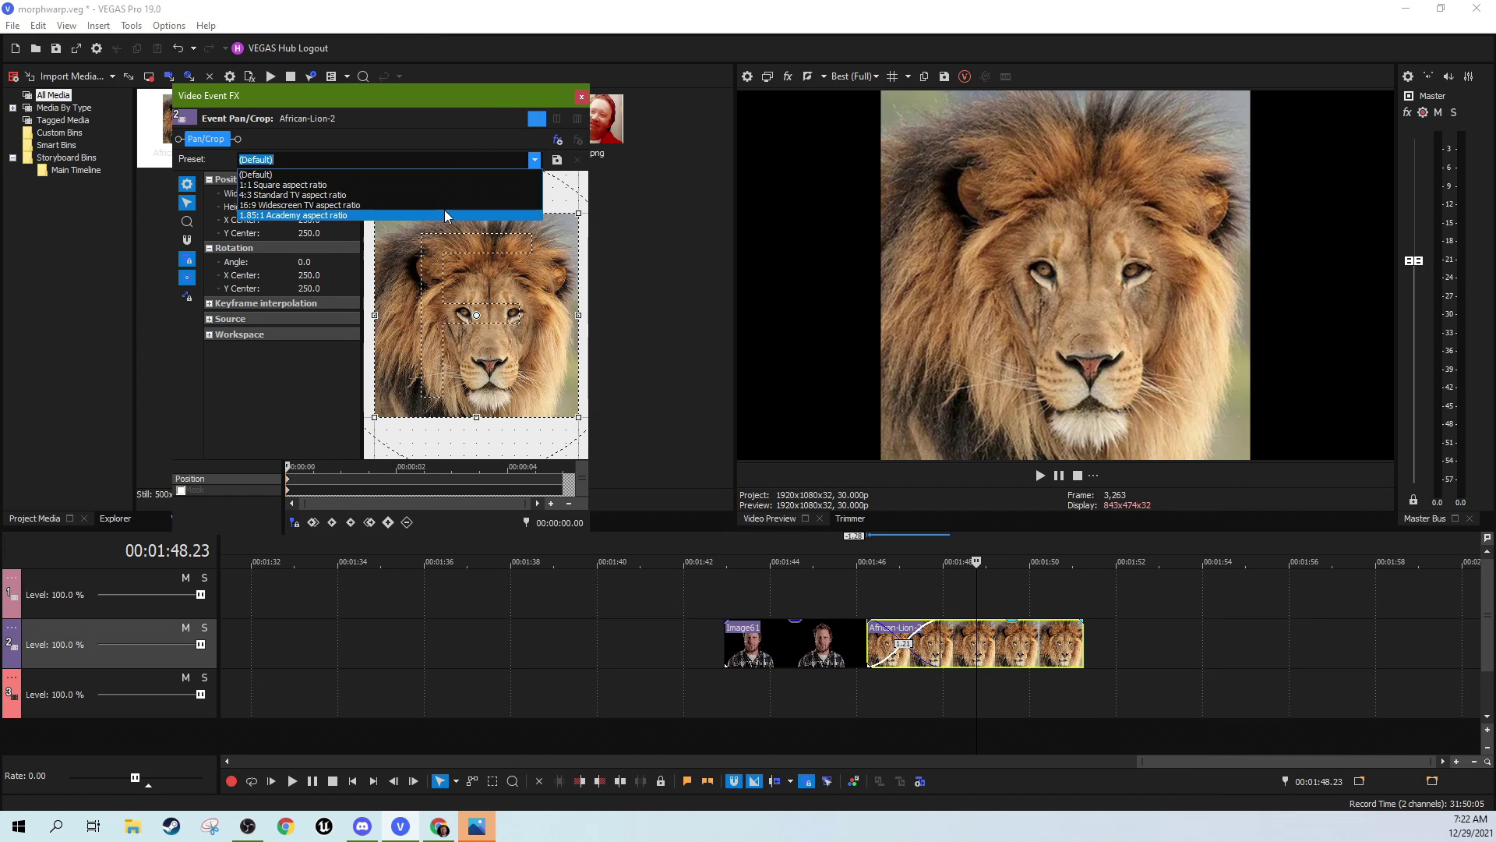
{"action": "left_click", "coordinate": [805, 640]}
{"action": "left_click", "coordinate": [806, 597]}
{"action": "left_click_drag", "start_coordinate": [810, 627], "coordinate": [824, 586]}
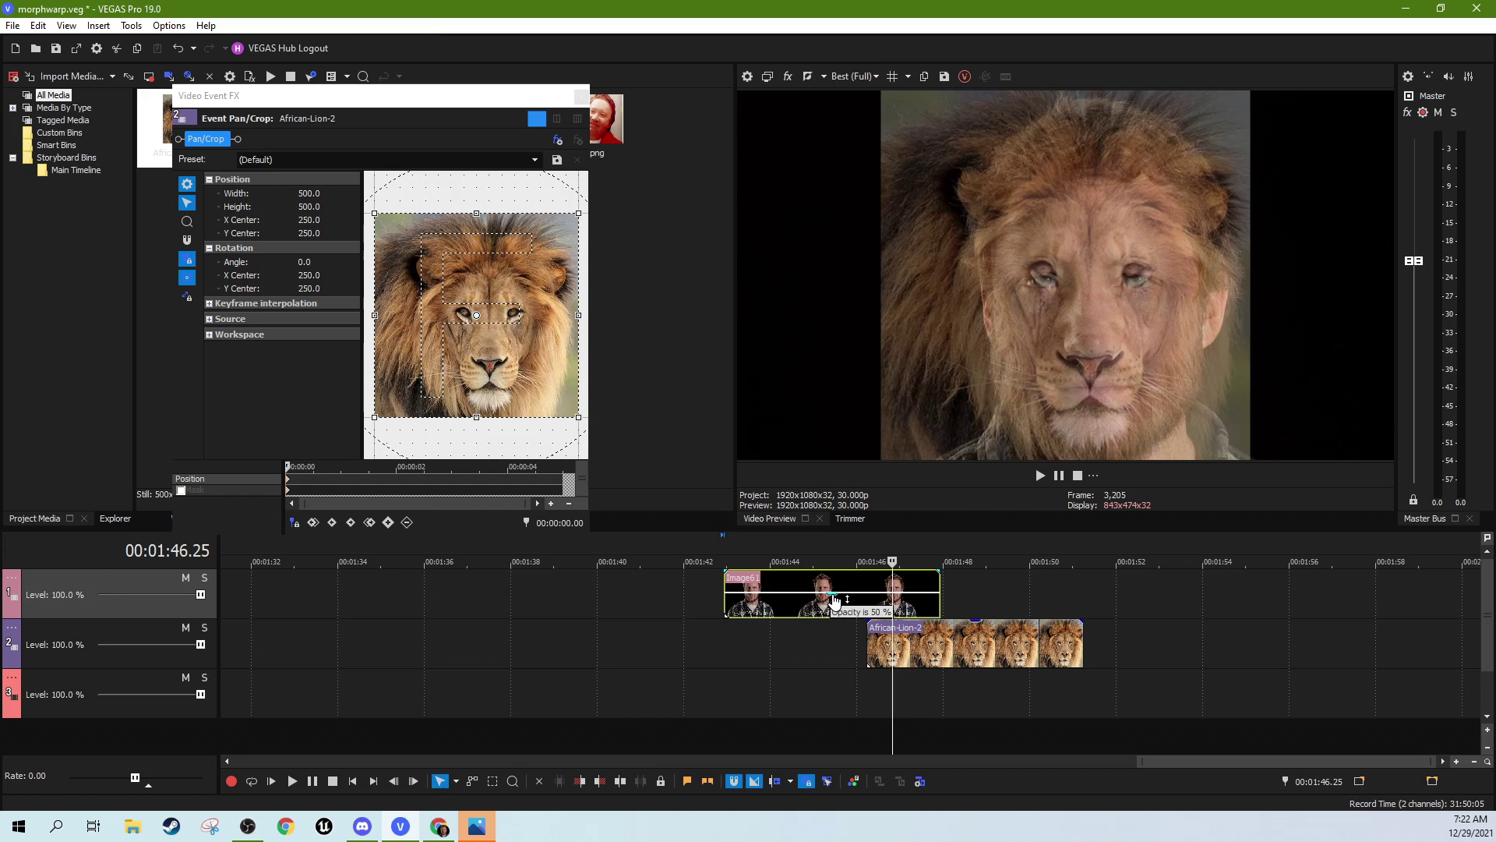
{"action": "left_click", "coordinate": [957, 596]}
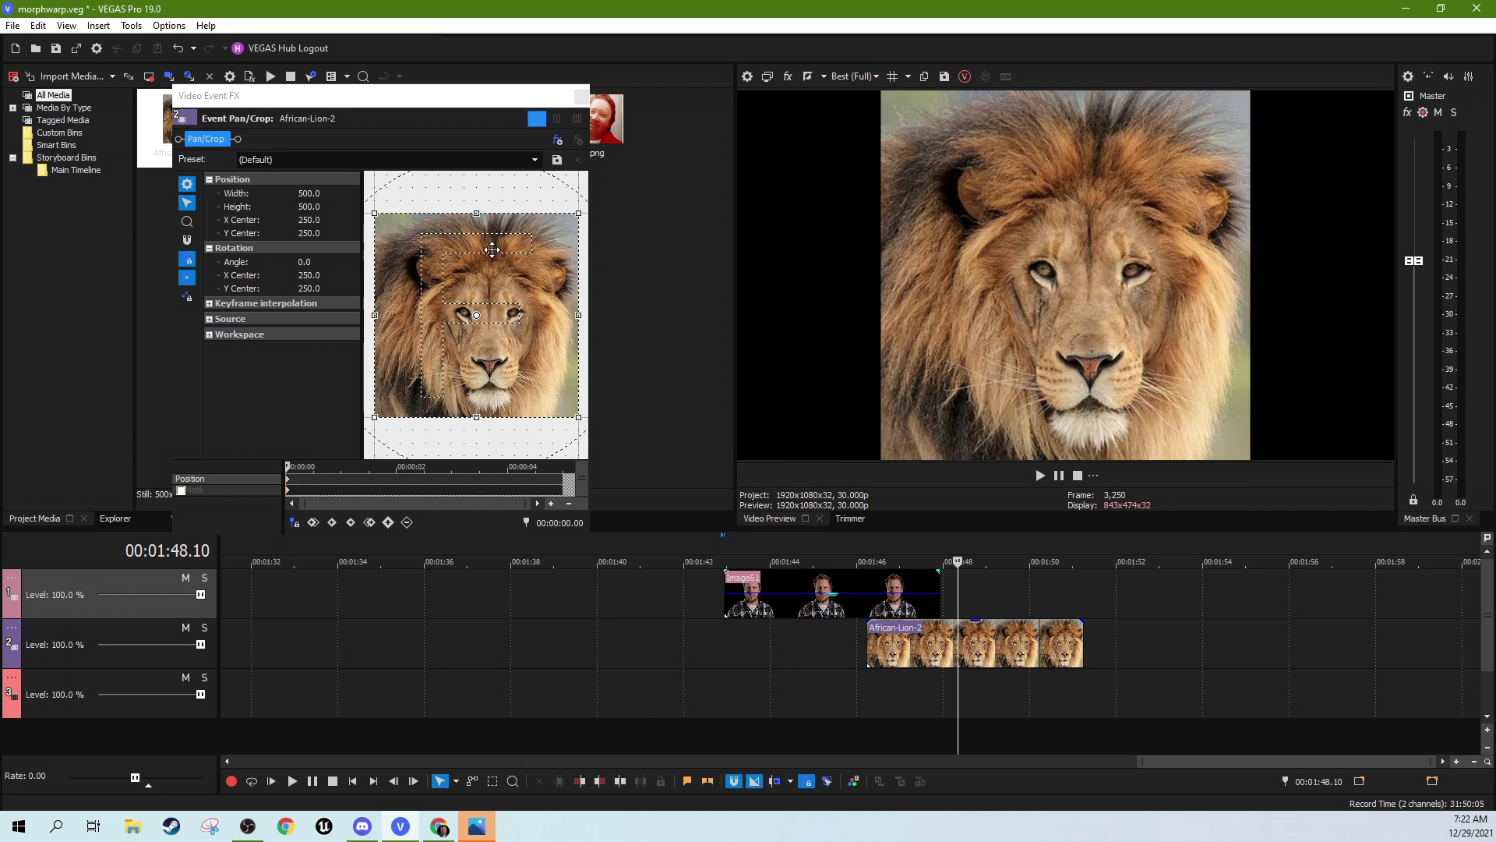
- Apply the 16:9 Widescreen TV preset and frame the lion at 855.2 × 480.6, centred 255.7, 236.6
{"action": "left_click", "coordinate": [538, 160]}
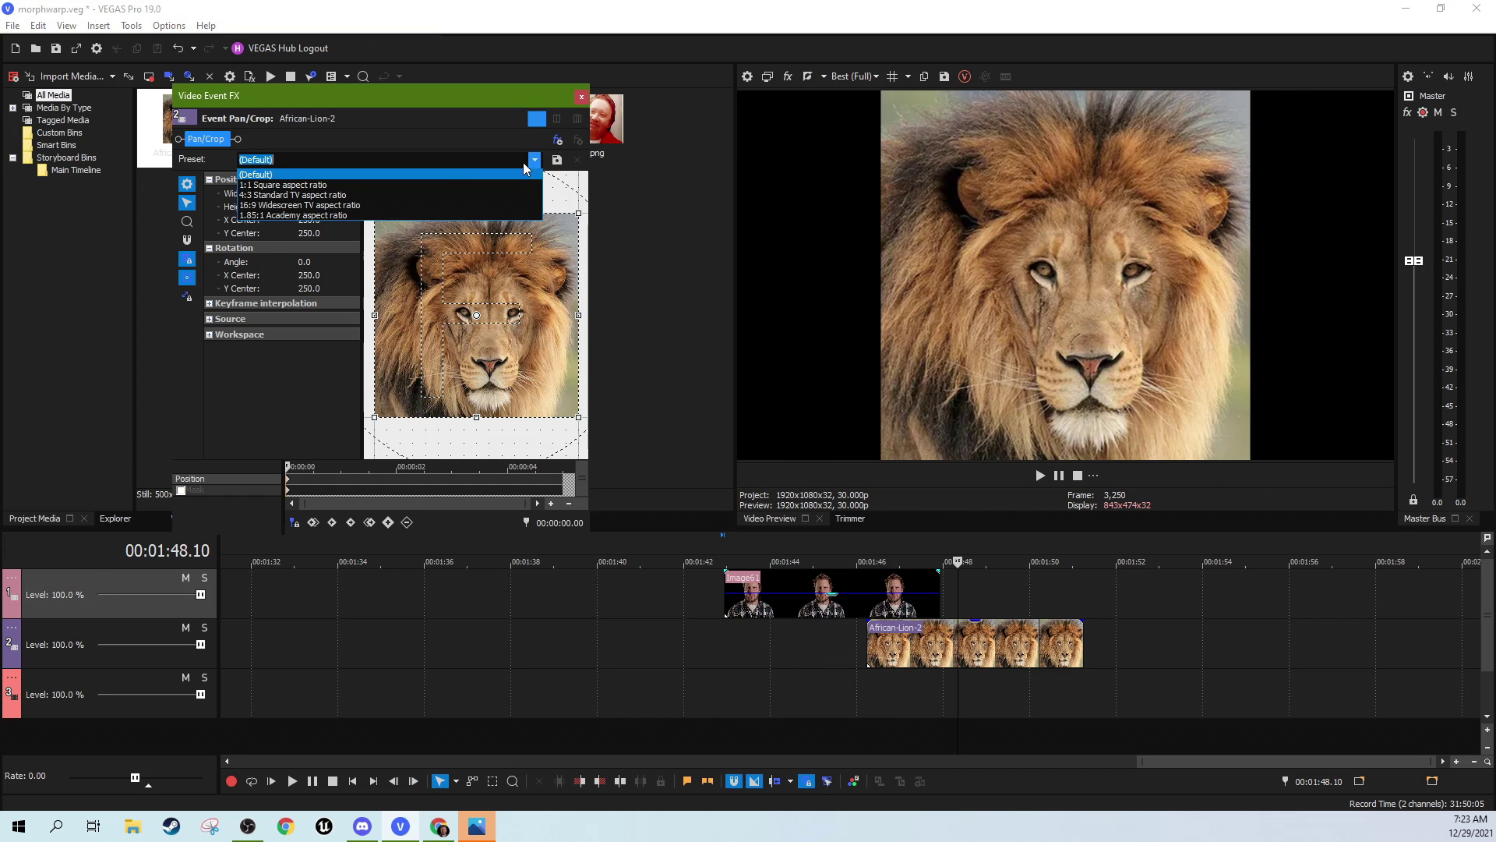
{"action": "left_click", "coordinate": [451, 204]}
{"action": "left_click_drag", "start_coordinate": [579, 257], "coordinate": [649, 215]}
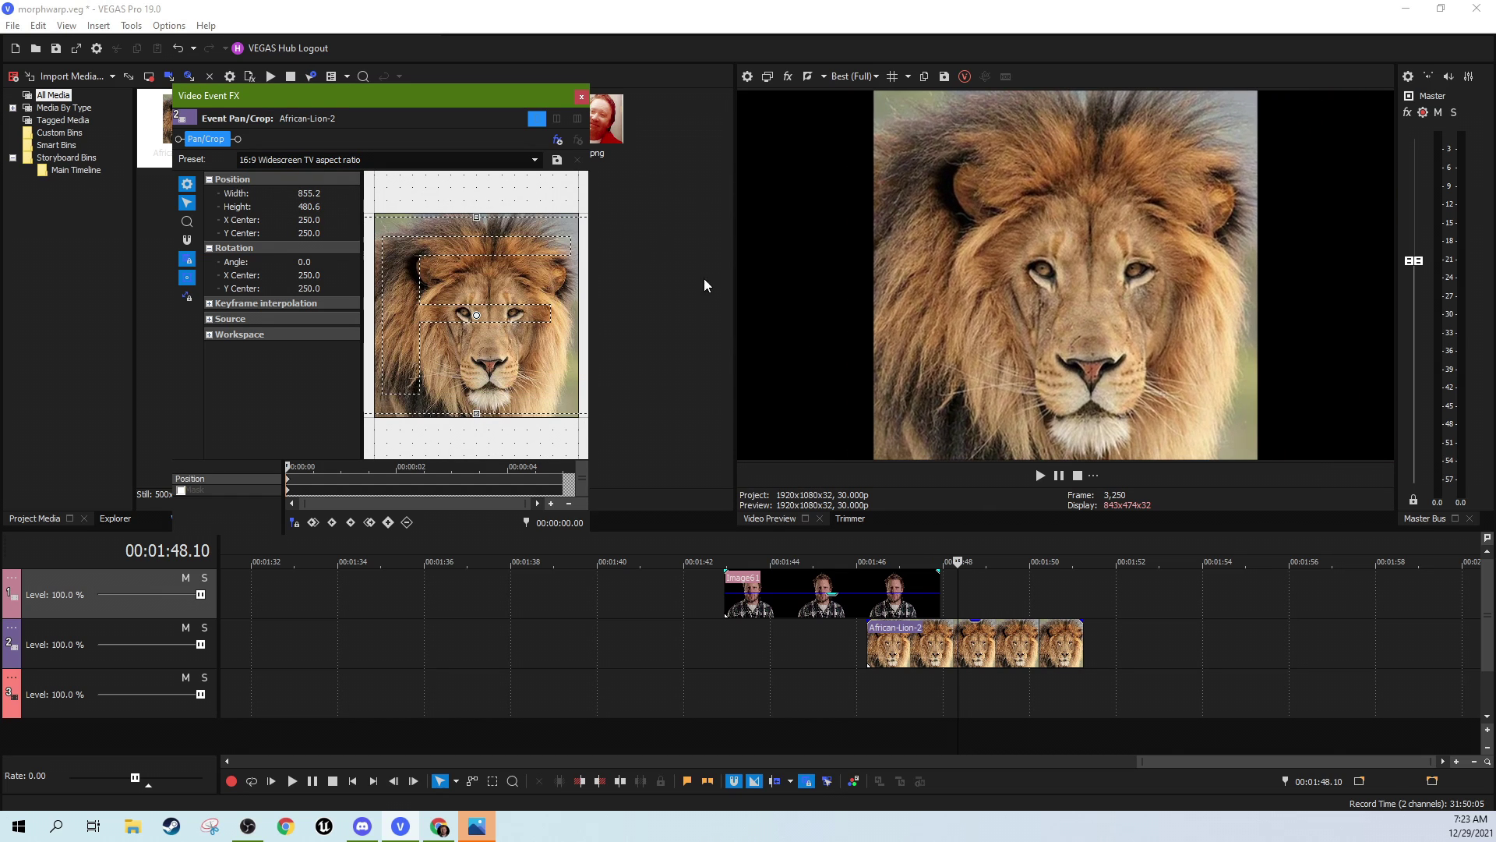
{"action": "left_click", "coordinate": [892, 610]}
{"action": "left_click_drag", "start_coordinate": [513, 355], "coordinate": [516, 350]}
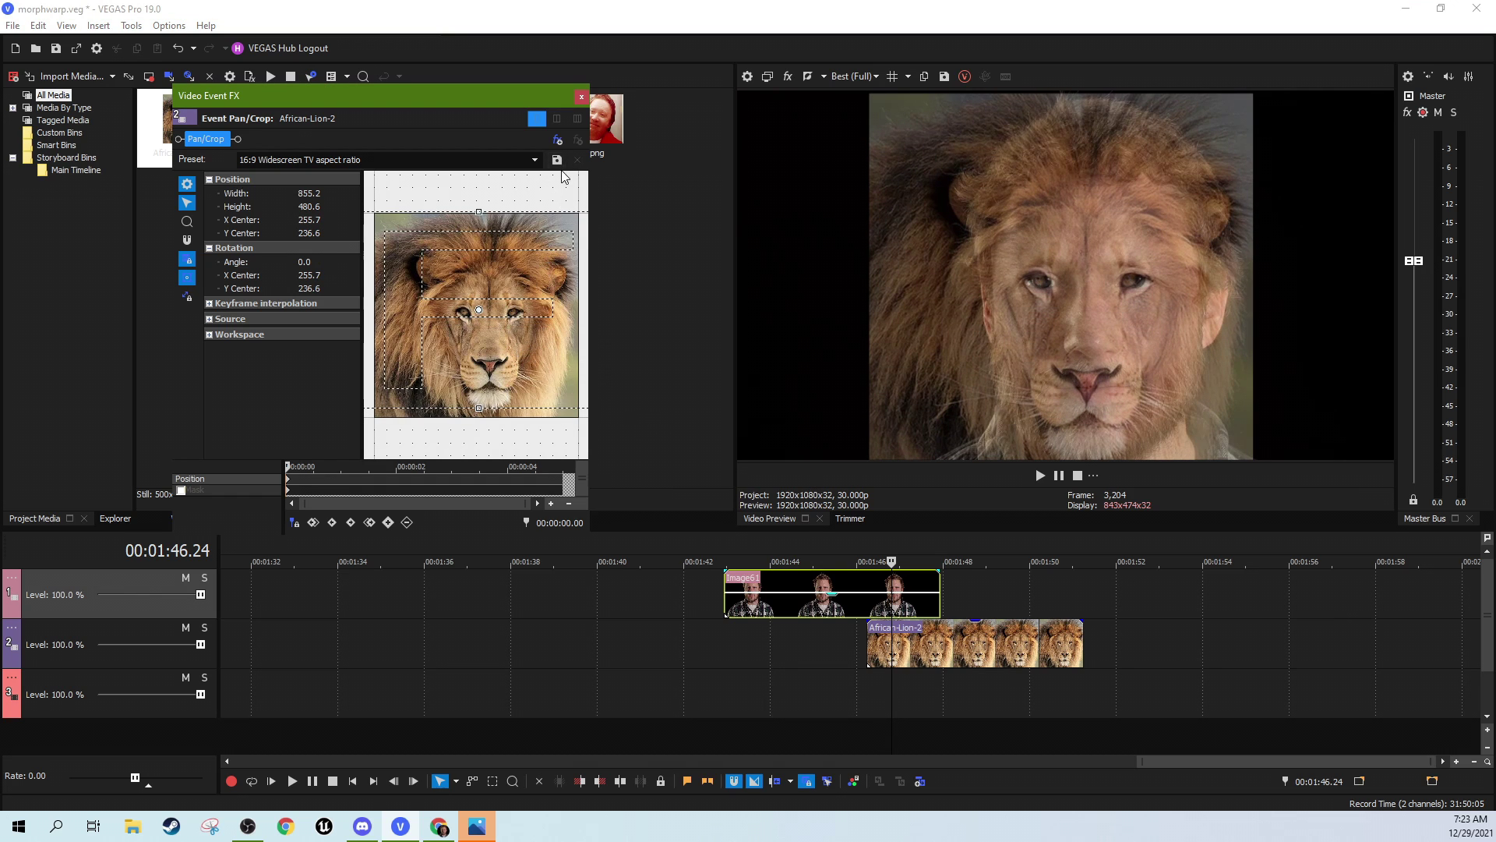
{"action": "left_click", "coordinate": [582, 95]}
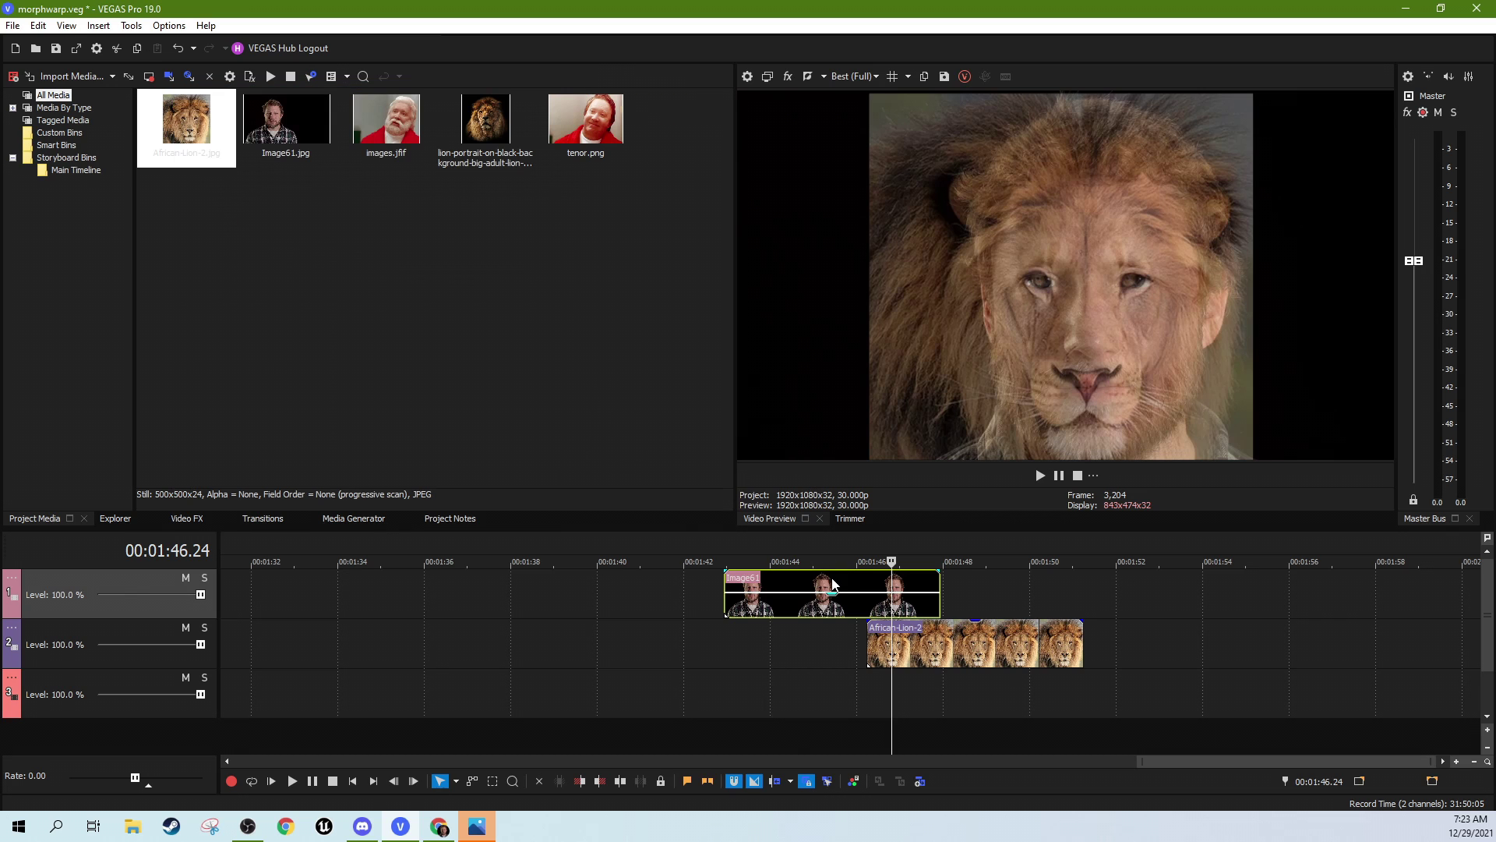
- Drop Image61 onto track 2 over African-Lion-2 so a Warp Flow morph joins them, then play it
{"action": "left_click_drag", "start_coordinate": [832, 599], "coordinate": [832, 648]}
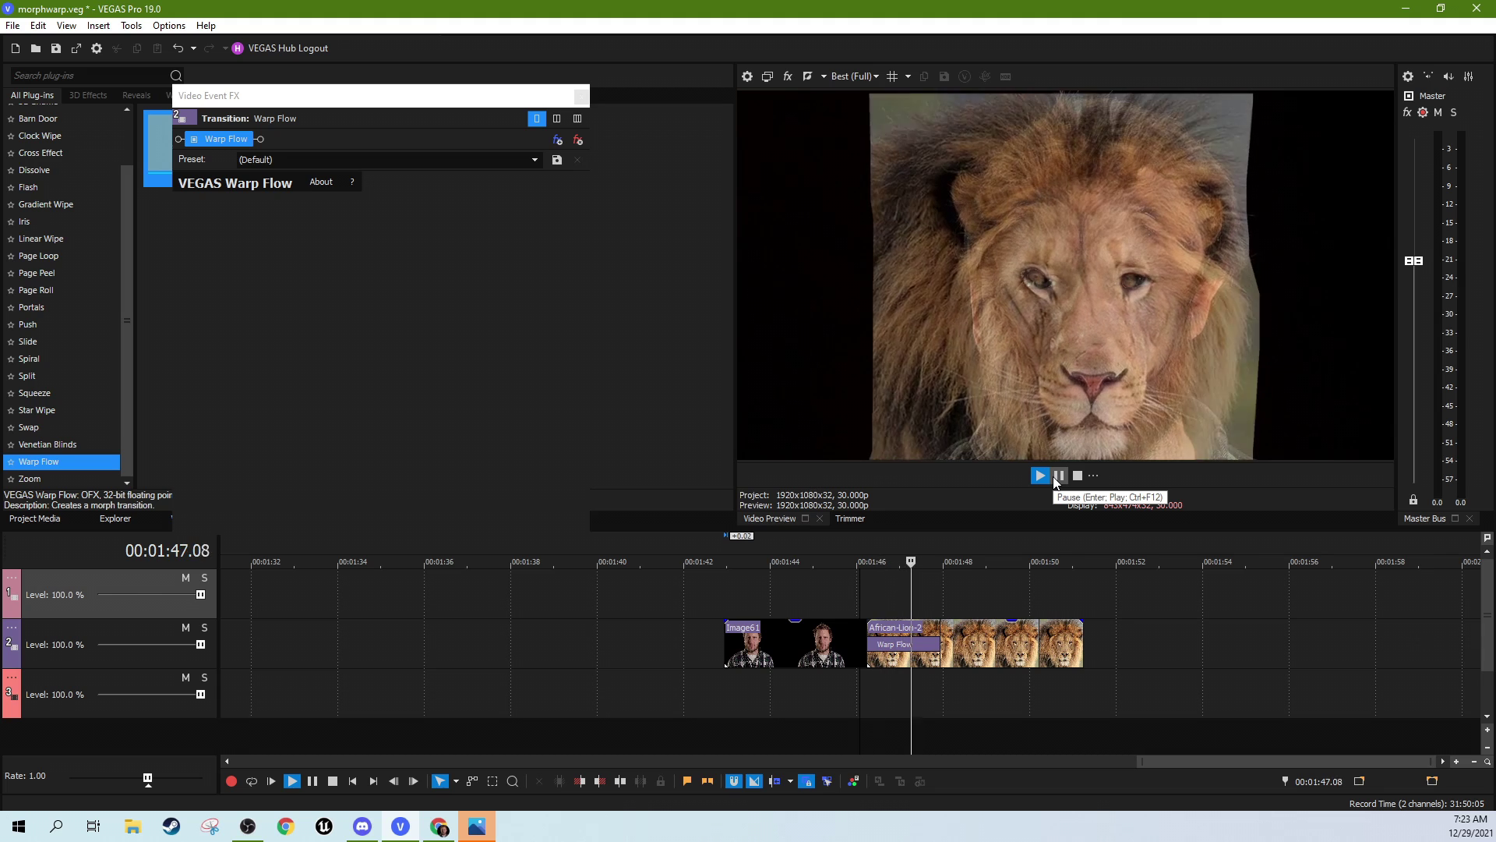
{"action": "left_click", "coordinate": [1078, 475]}
{"action": "scroll", "coordinate": [895, 687], "scroll_direction": "up", "scroll_amount": 2}
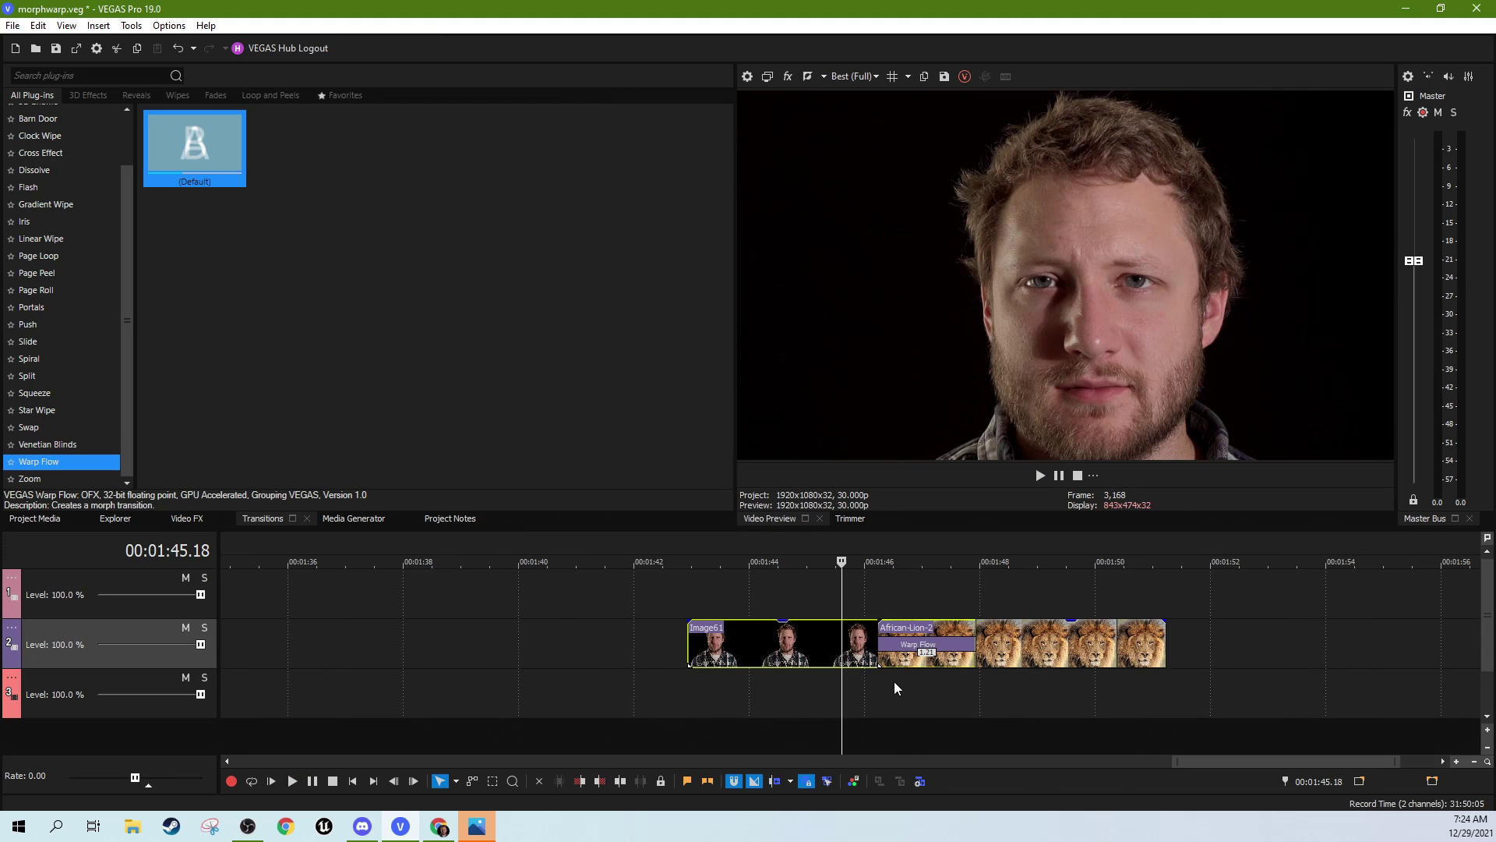
{"action": "left_click", "coordinate": [887, 682]}
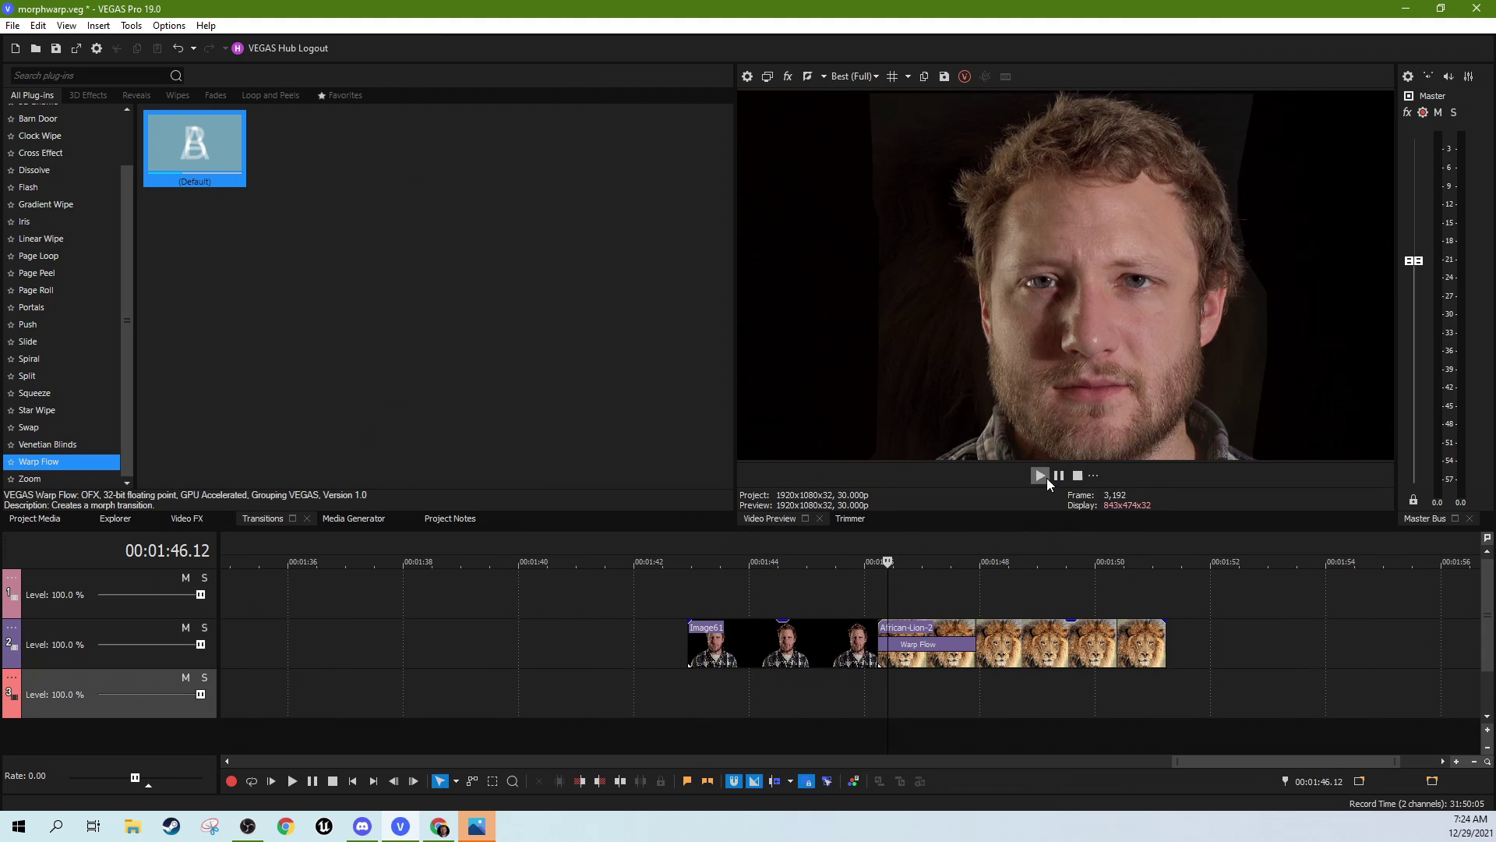
{"action": "left_click", "coordinate": [1044, 476]}
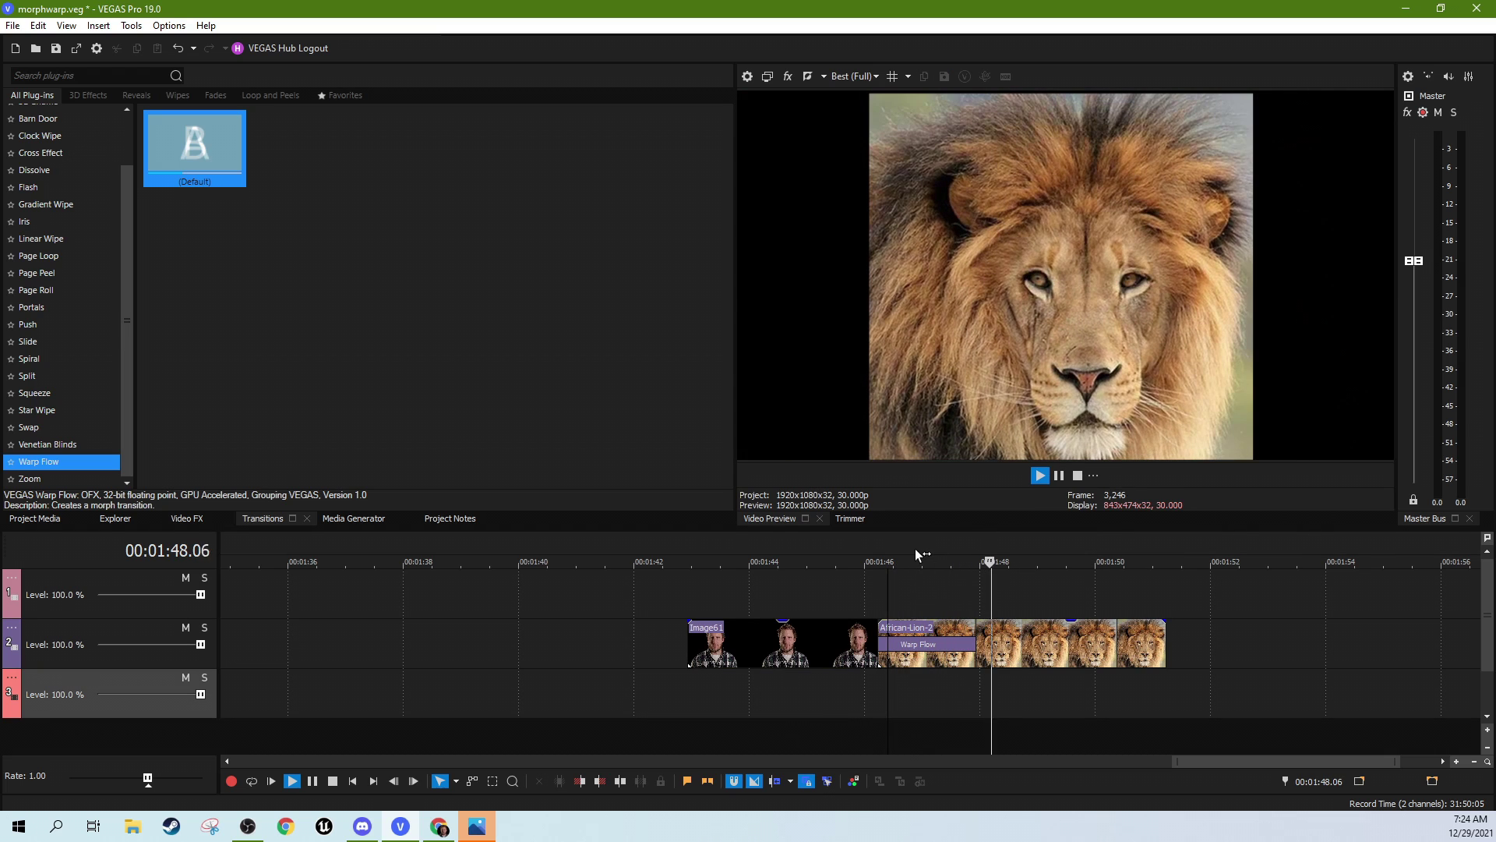
{"action": "key", "text": "Up"}
{"action": "key", "text": "Up"}
{"action": "key", "text": "space"}
{"action": "key", "text": "space"}
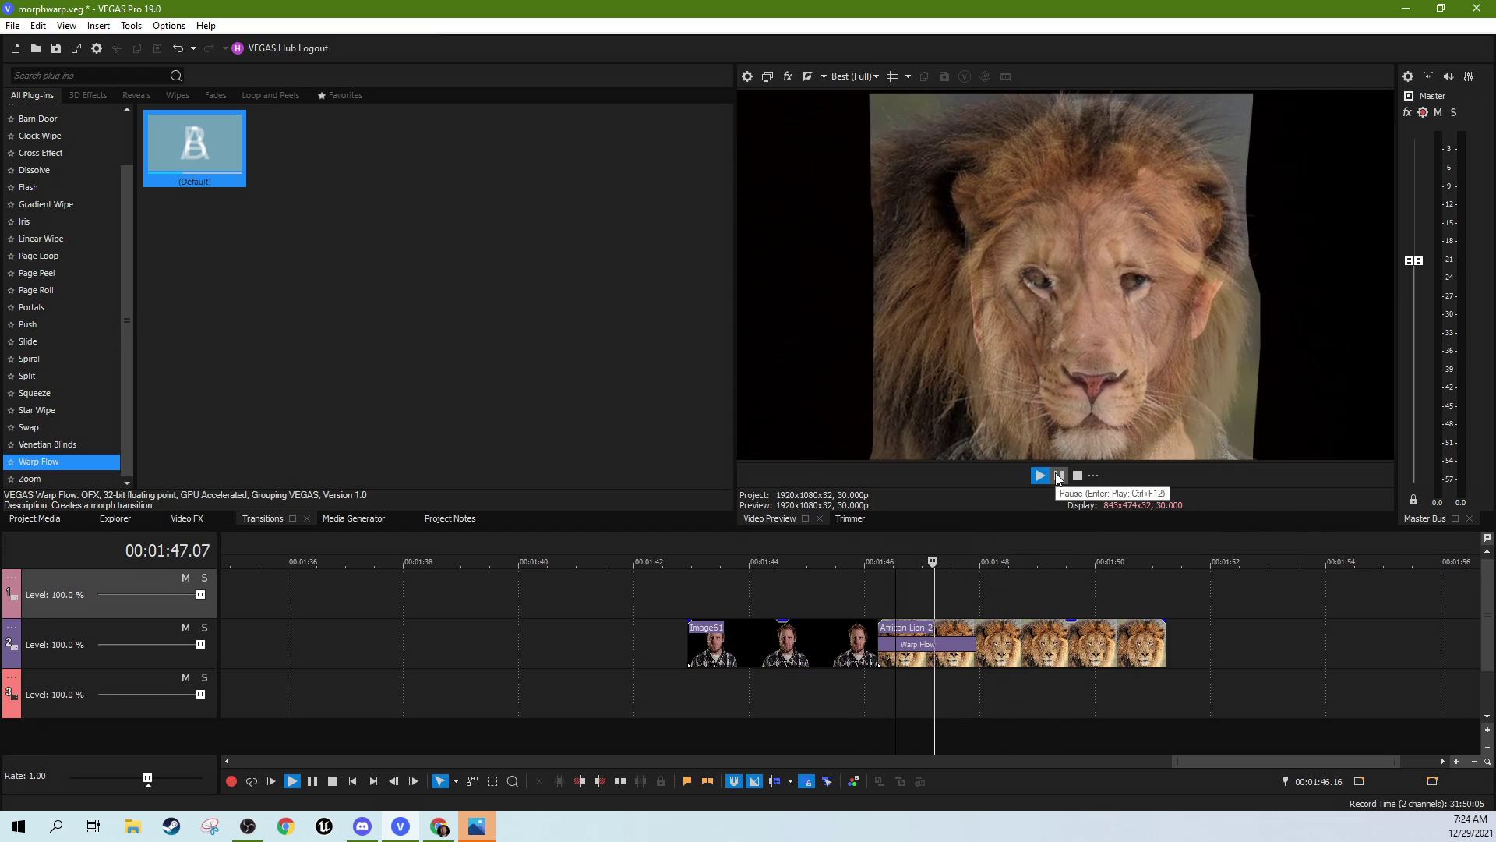
{"action": "left_click", "coordinate": [1057, 476]}
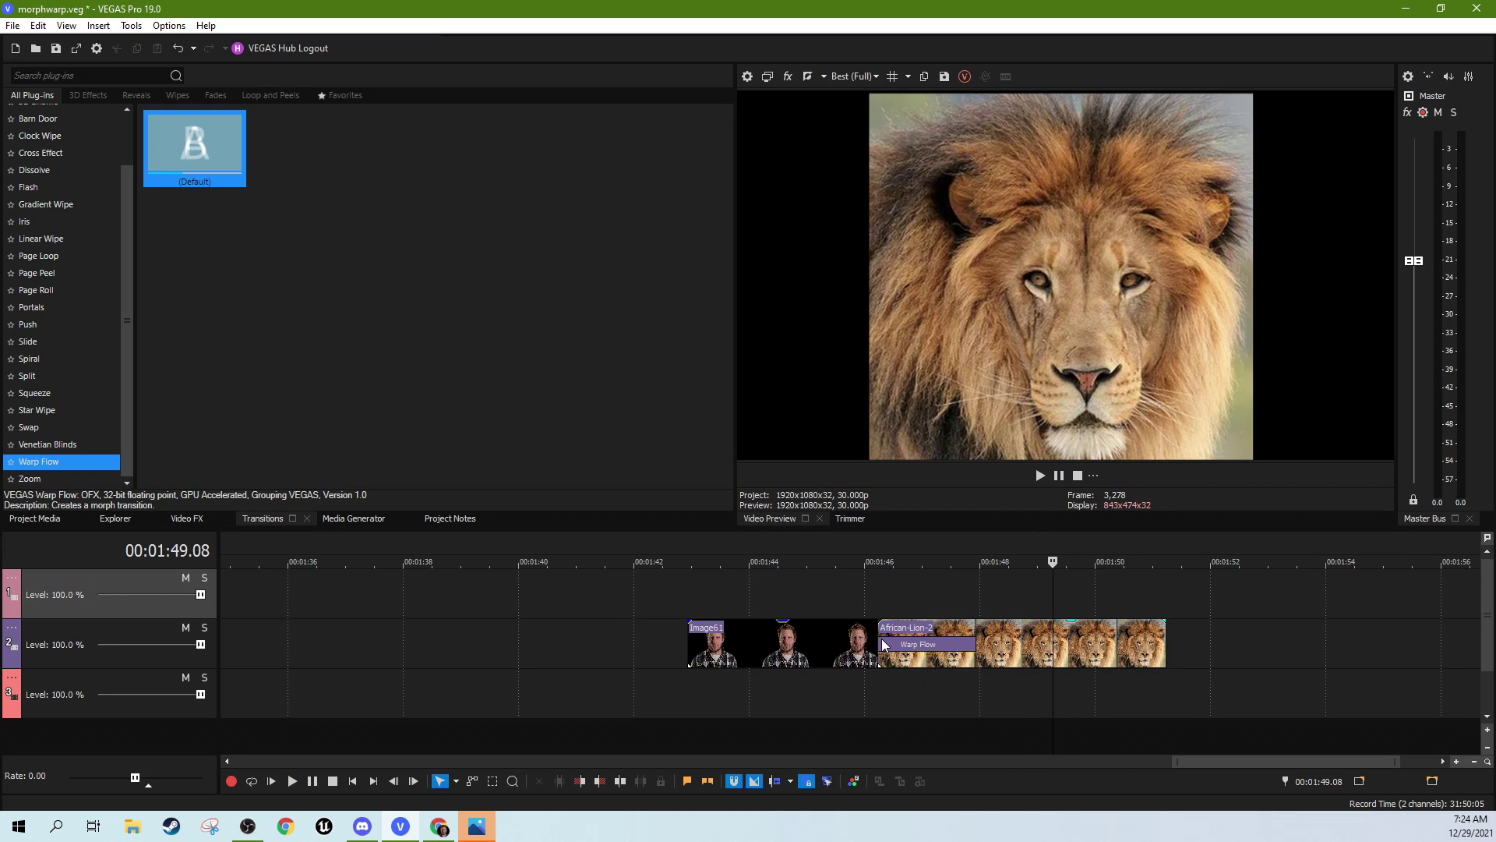
{"action": "left_click", "coordinate": [906, 587]}
{"action": "scroll", "coordinate": [933, 666], "scroll_direction": "up", "scroll_amount": 4}
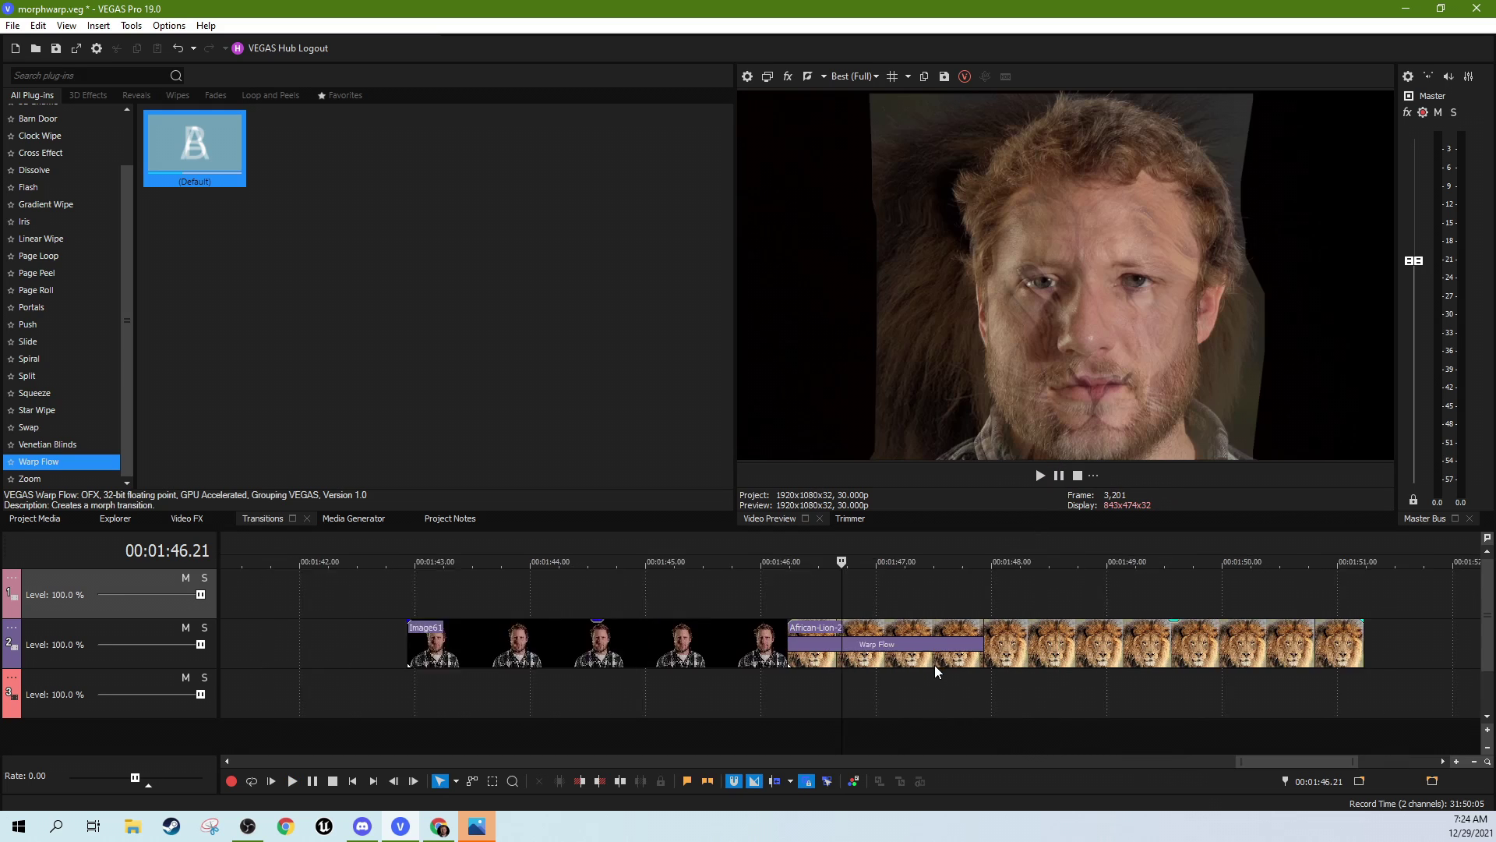
{"action": "scroll", "coordinate": [958, 651], "scroll_direction": "down", "scroll_amount": 2}
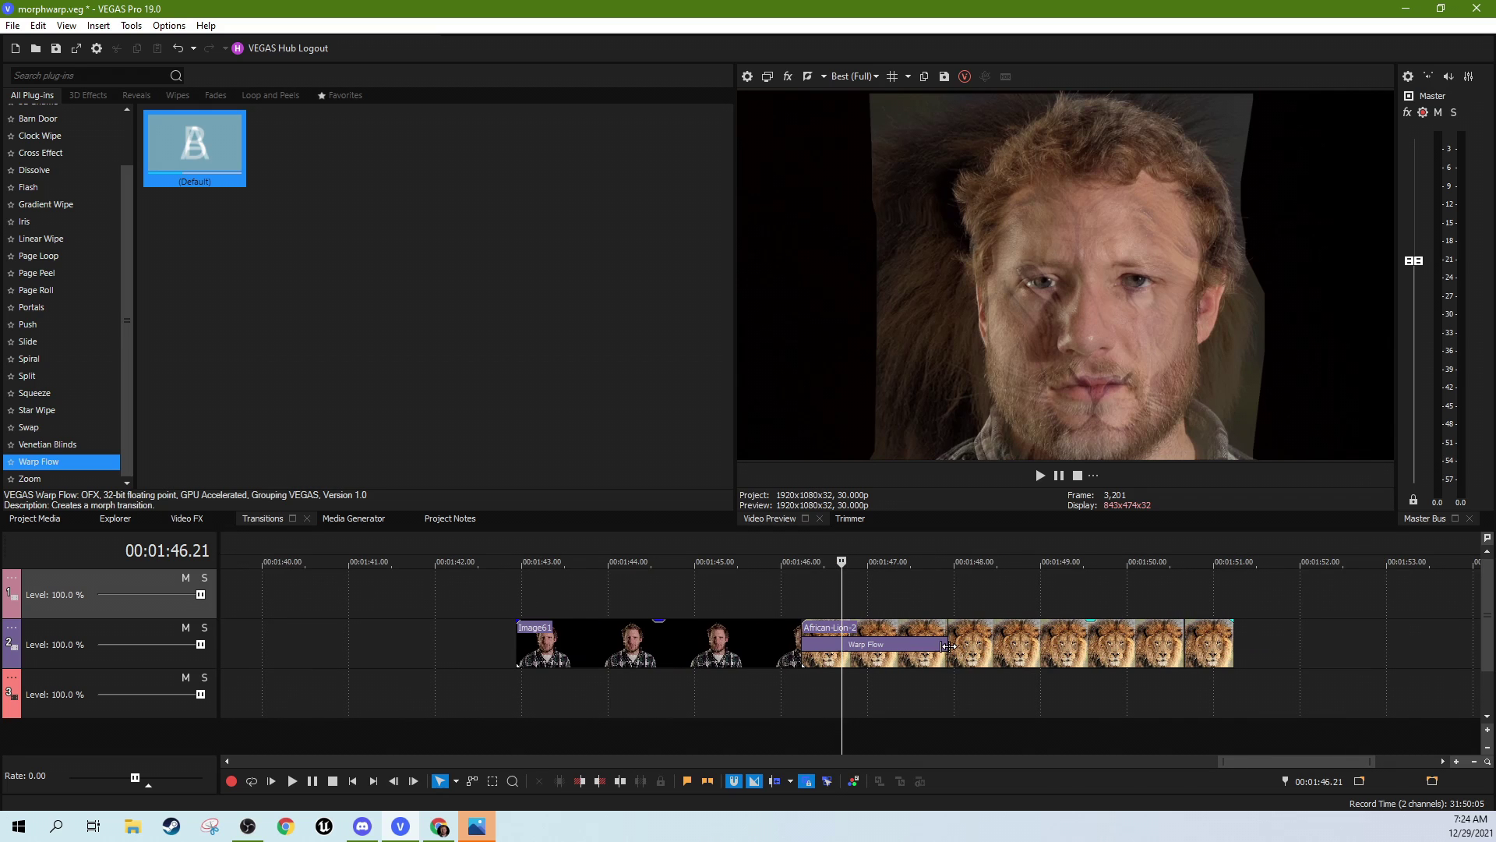
- Lengthen the Warp Flow morph to about 7 seconds, starting Image61 earlier and the lion slightly earlier
{"action": "left_click_drag", "start_coordinate": [943, 641], "coordinate": [1442, 639]}
{"action": "scroll", "coordinate": [1141, 662], "scroll_direction": "down", "scroll_amount": 3}
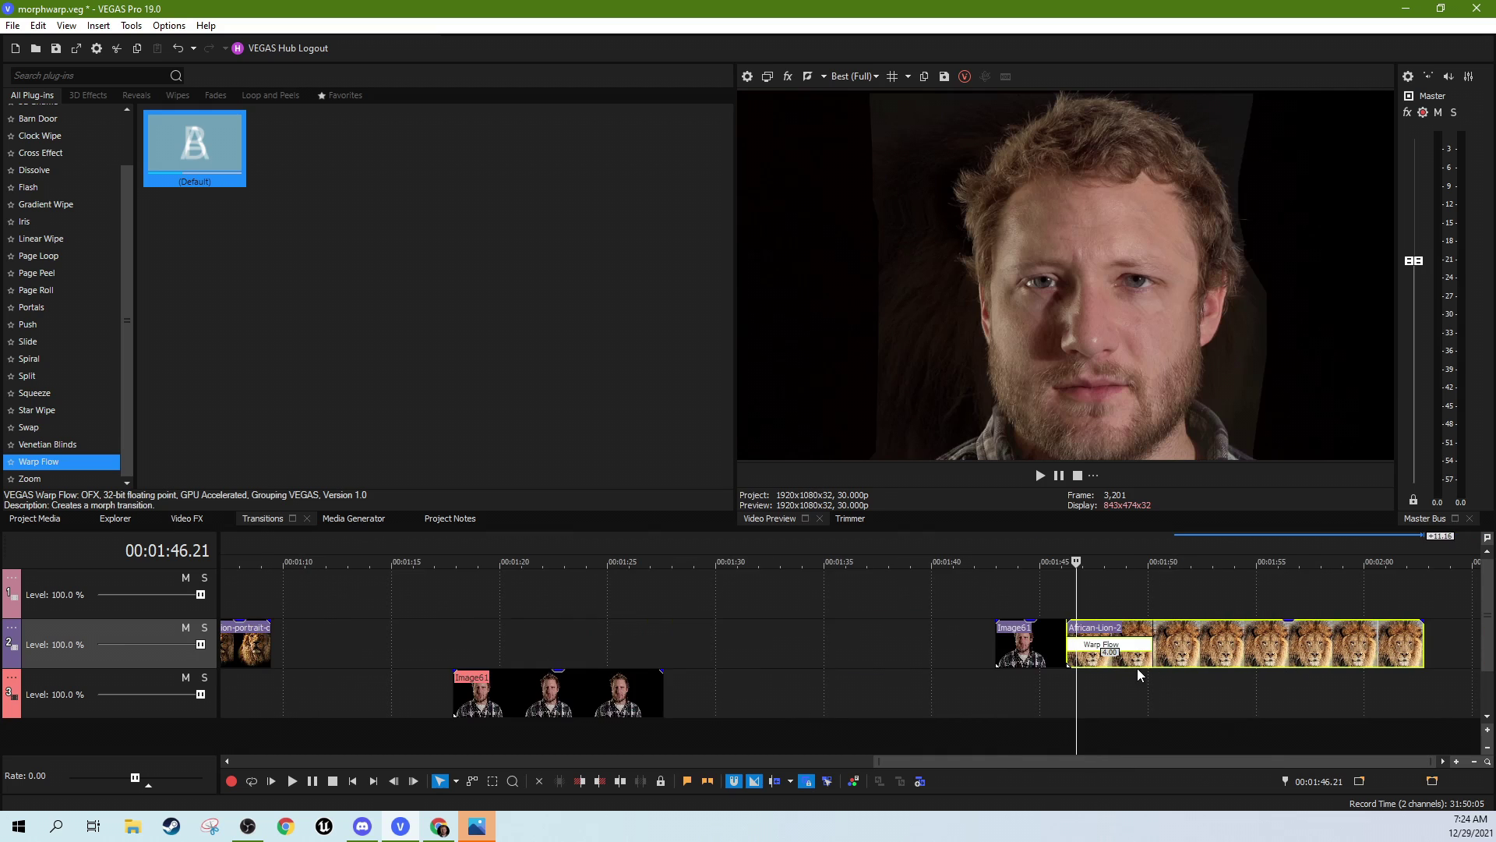
{"action": "left_click_drag", "start_coordinate": [832, 654], "coordinate": [675, 654]}
{"action": "left_click_drag", "start_coordinate": [1048, 645], "coordinate": [1138, 644]}
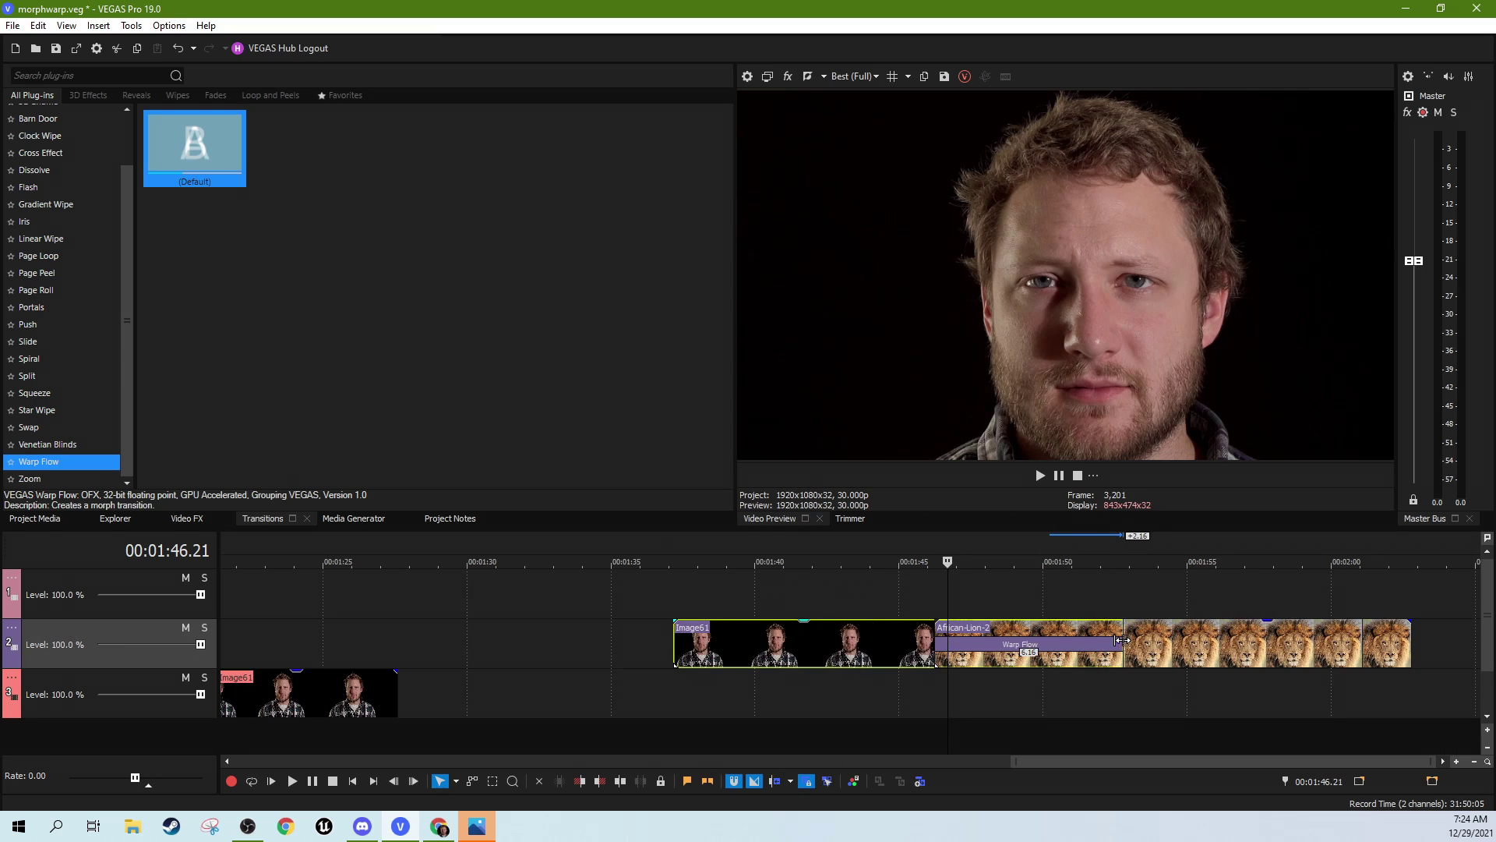
{"action": "left_click", "coordinate": [938, 613]}
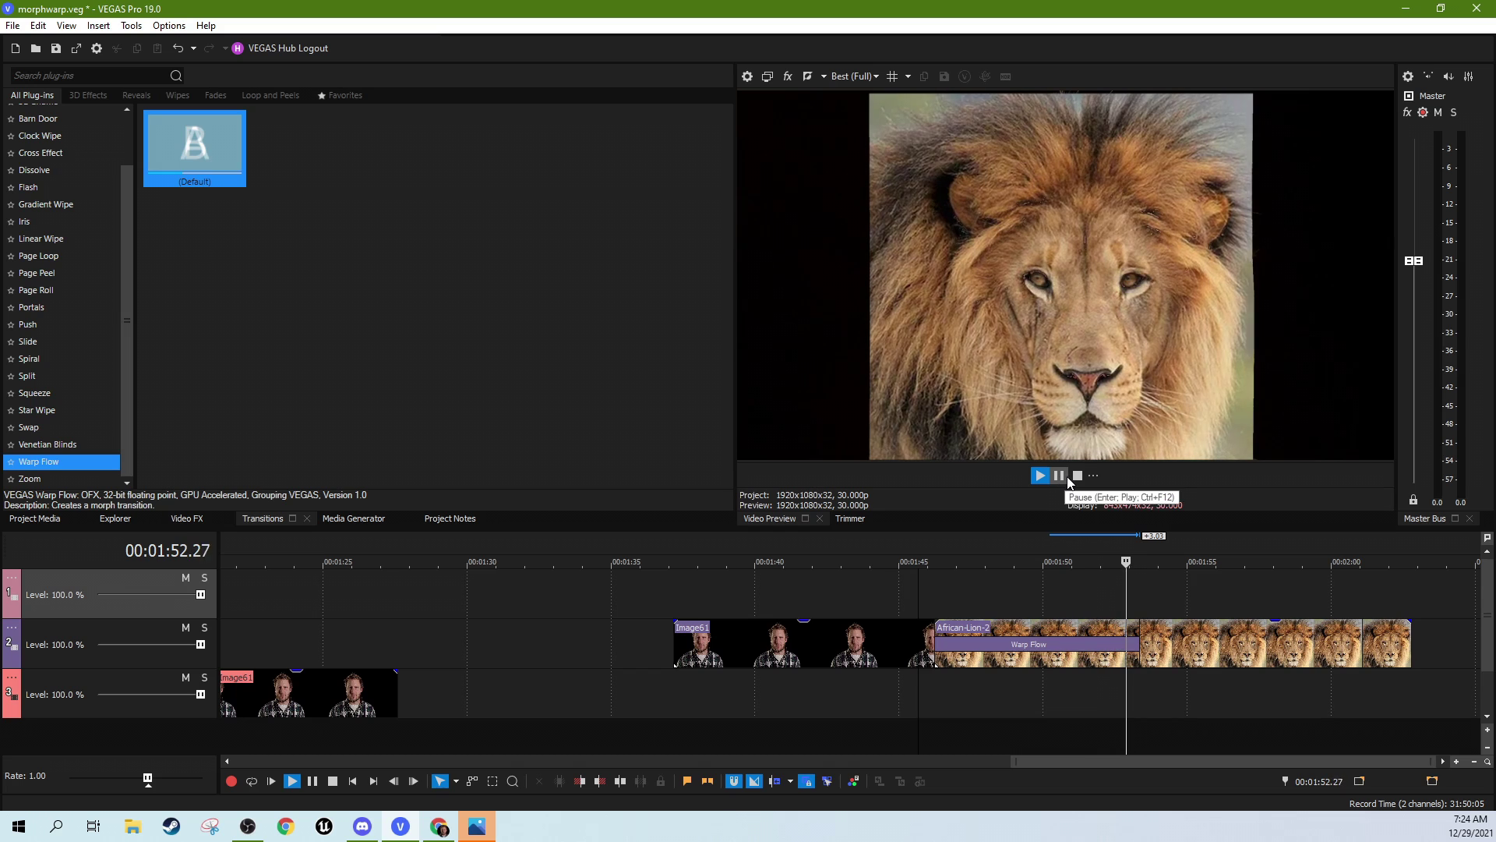
{"action": "left_click", "coordinate": [1076, 475]}
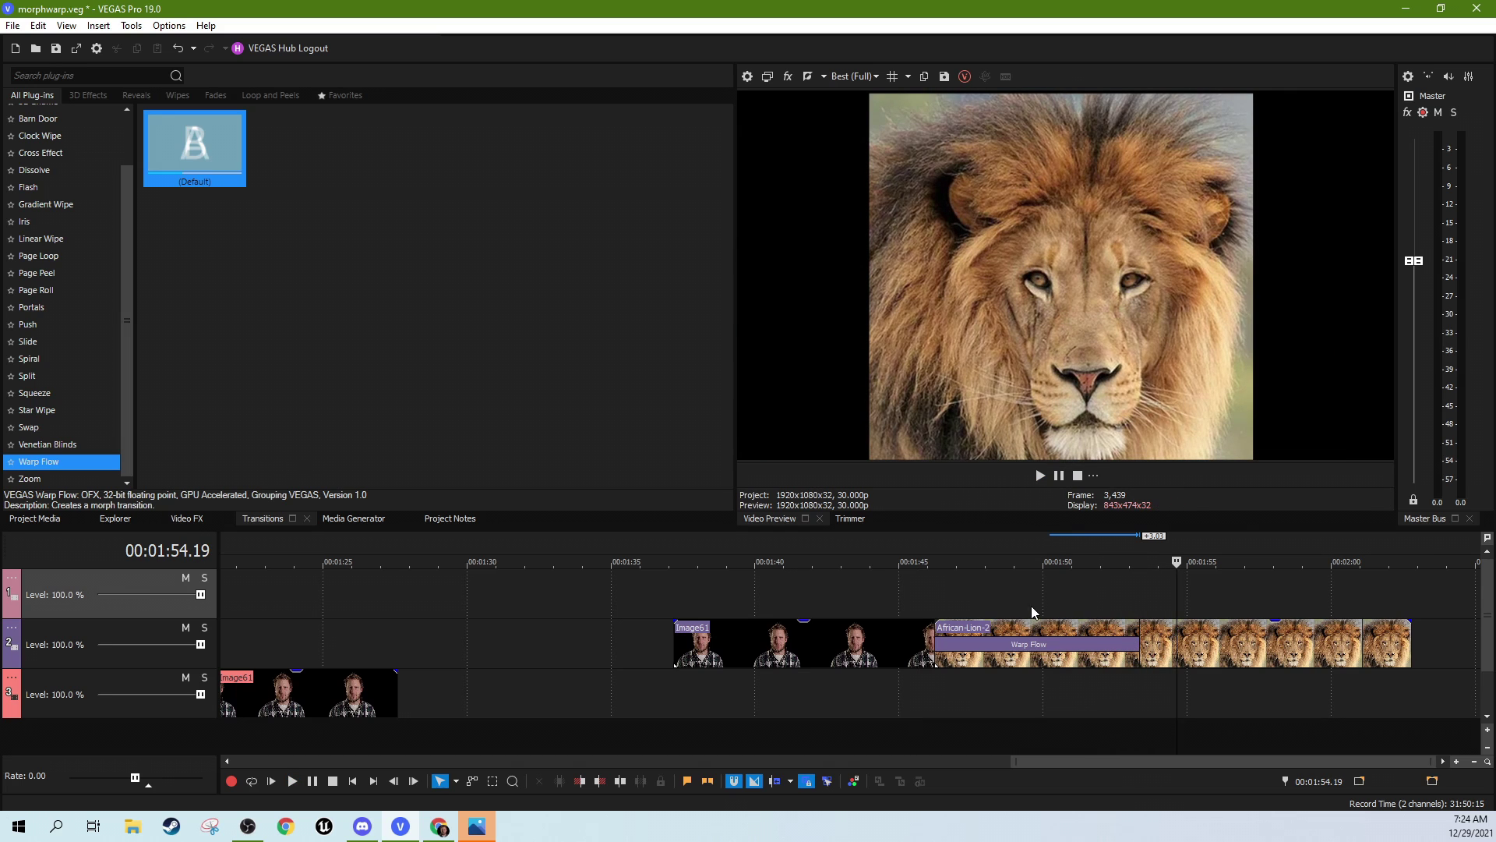
{"action": "left_click", "coordinate": [1026, 606]}
{"action": "left_click_drag", "start_coordinate": [939, 643], "coordinate": [916, 644]}
{"action": "left_click", "coordinate": [1003, 591]}
{"action": "left_click", "coordinate": [1040, 475]}
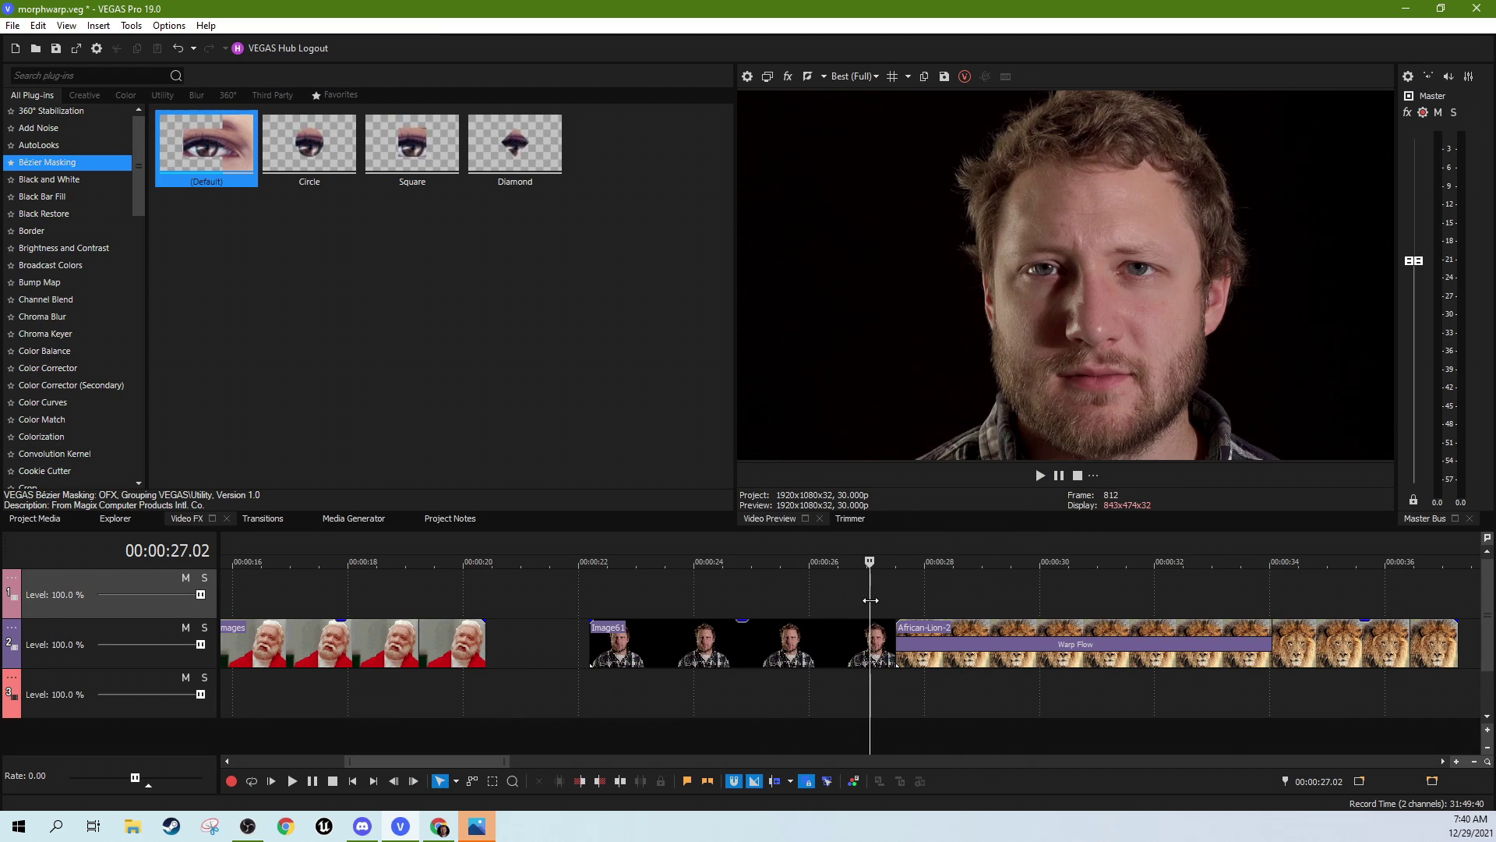
{"action": "key", "text": "space"}
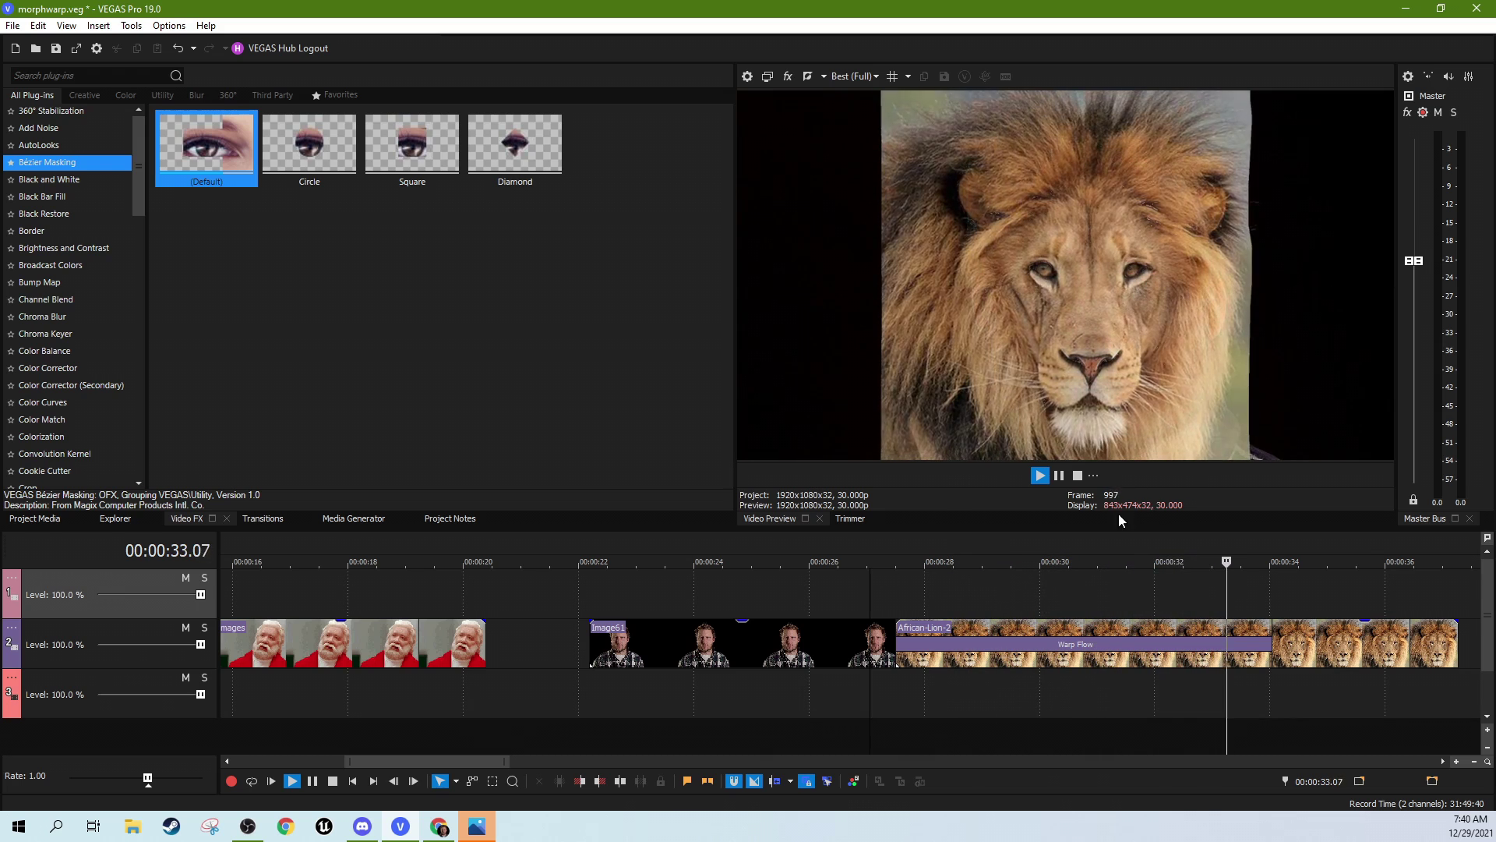
{"action": "left_click", "coordinate": [1061, 478]}
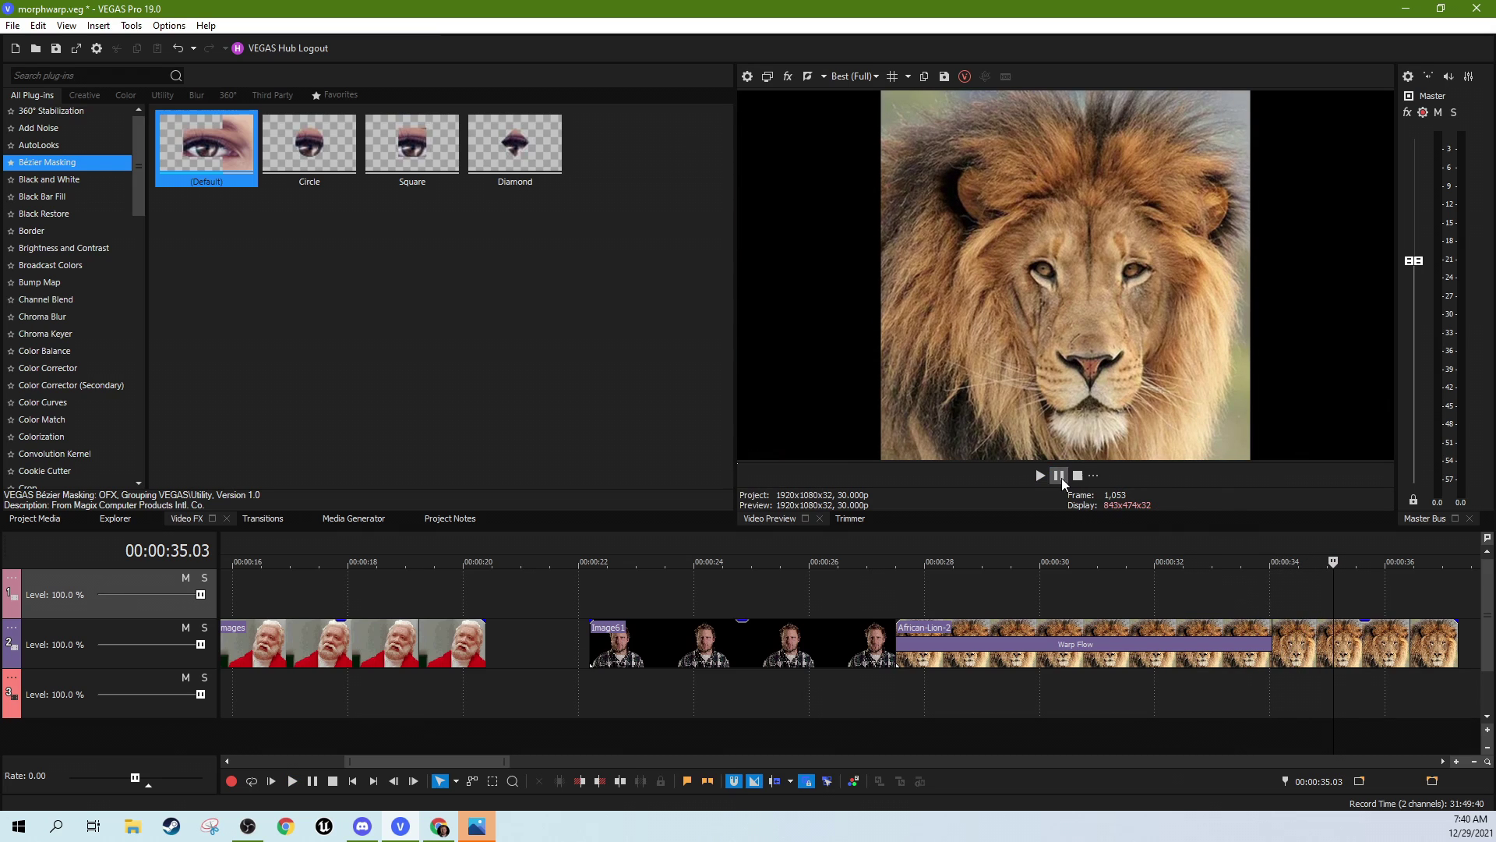
{"action": "left_click", "coordinate": [1137, 545]}
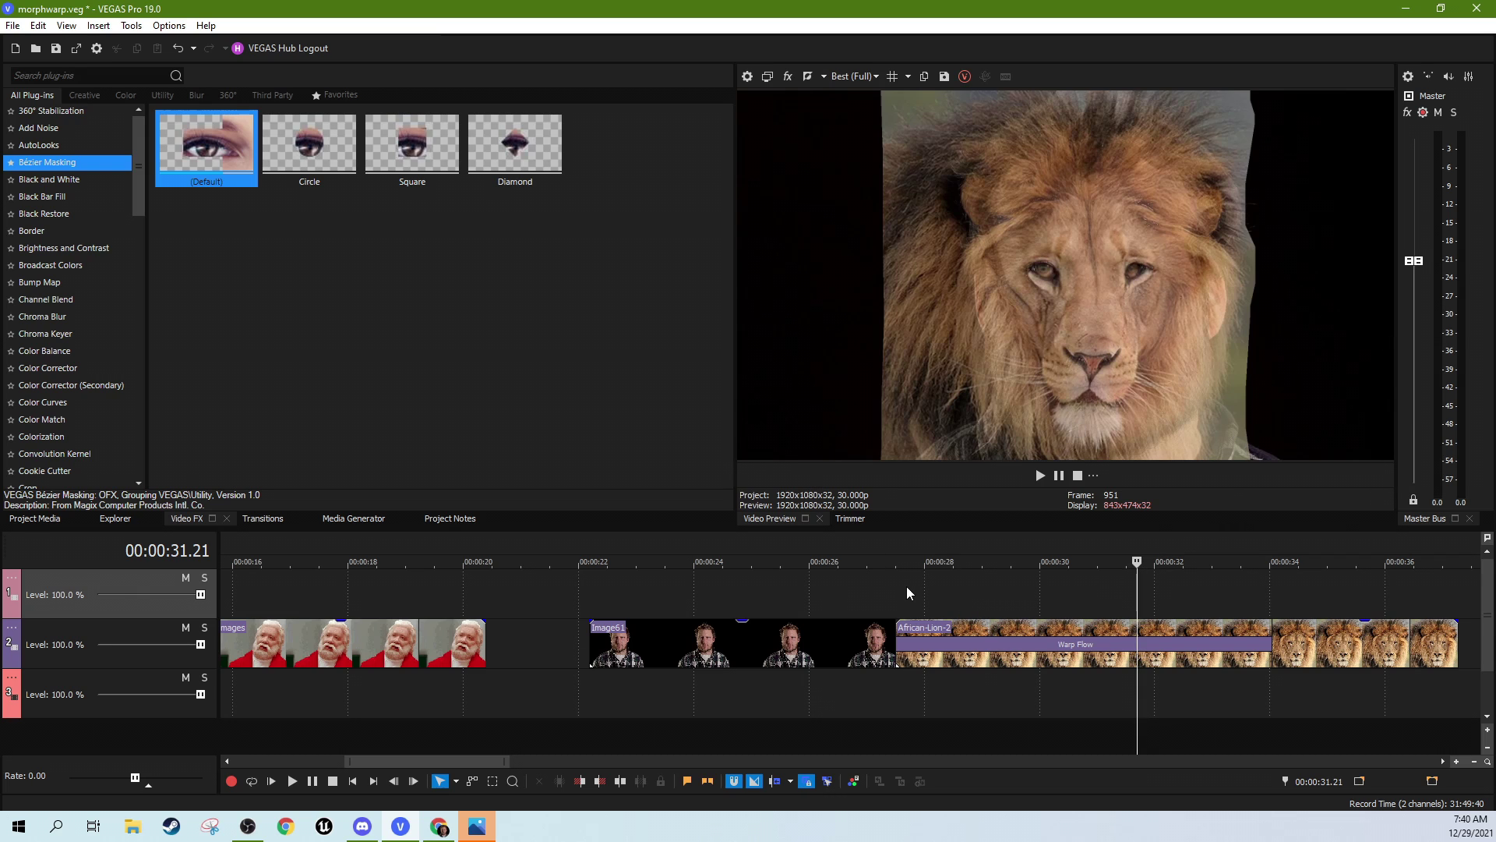
{"action": "left_click", "coordinate": [926, 605]}
{"action": "key", "text": "space"}
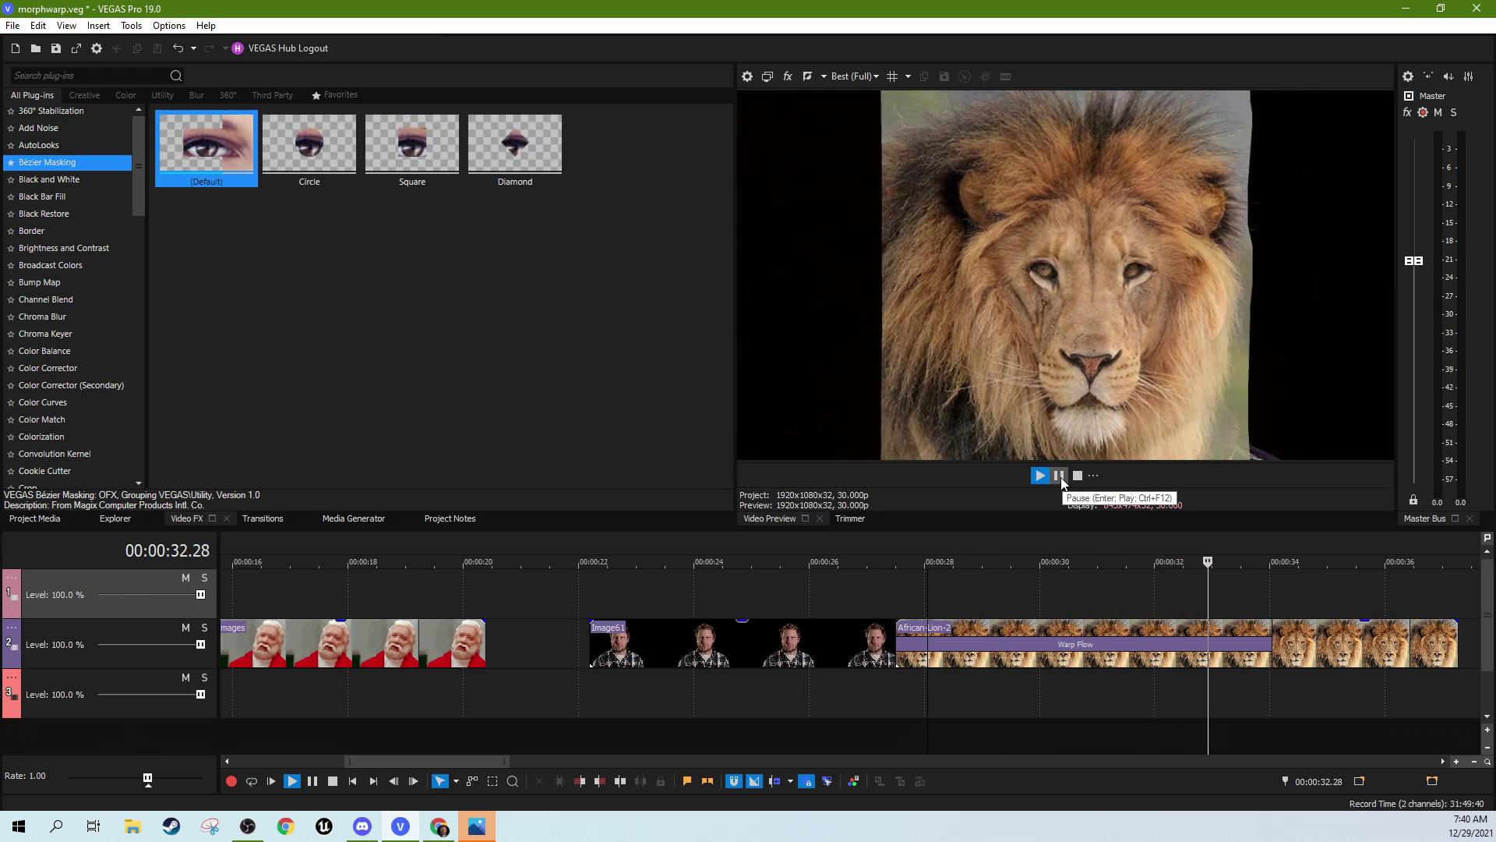
{"action": "left_click", "coordinate": [1061, 481]}
{"action": "left_click", "coordinate": [1026, 583]}
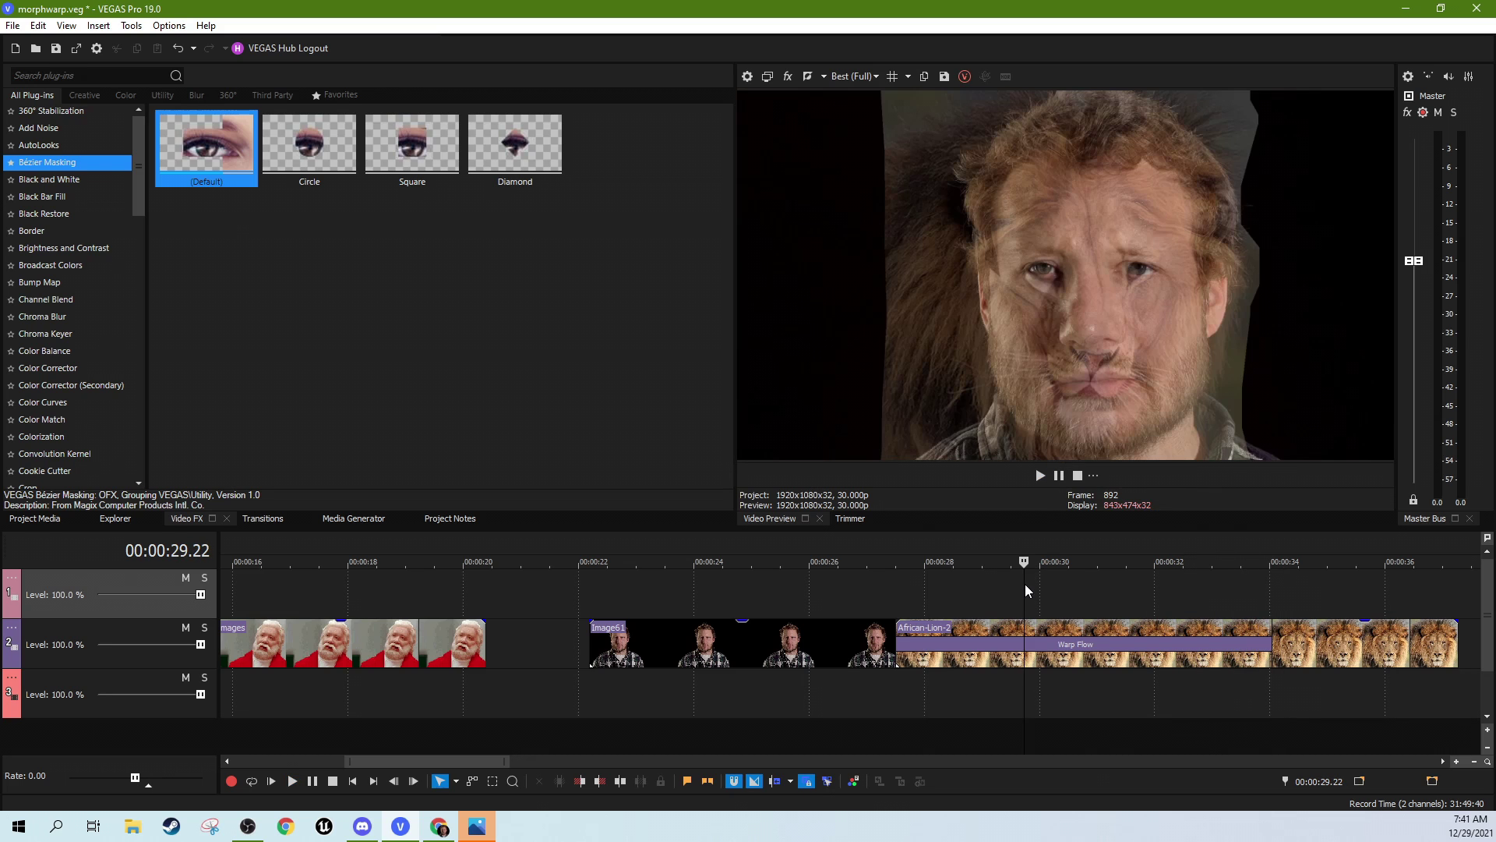
{"action": "left_click", "coordinate": [1066, 587]}
{"action": "left_click", "coordinate": [1148, 592]}
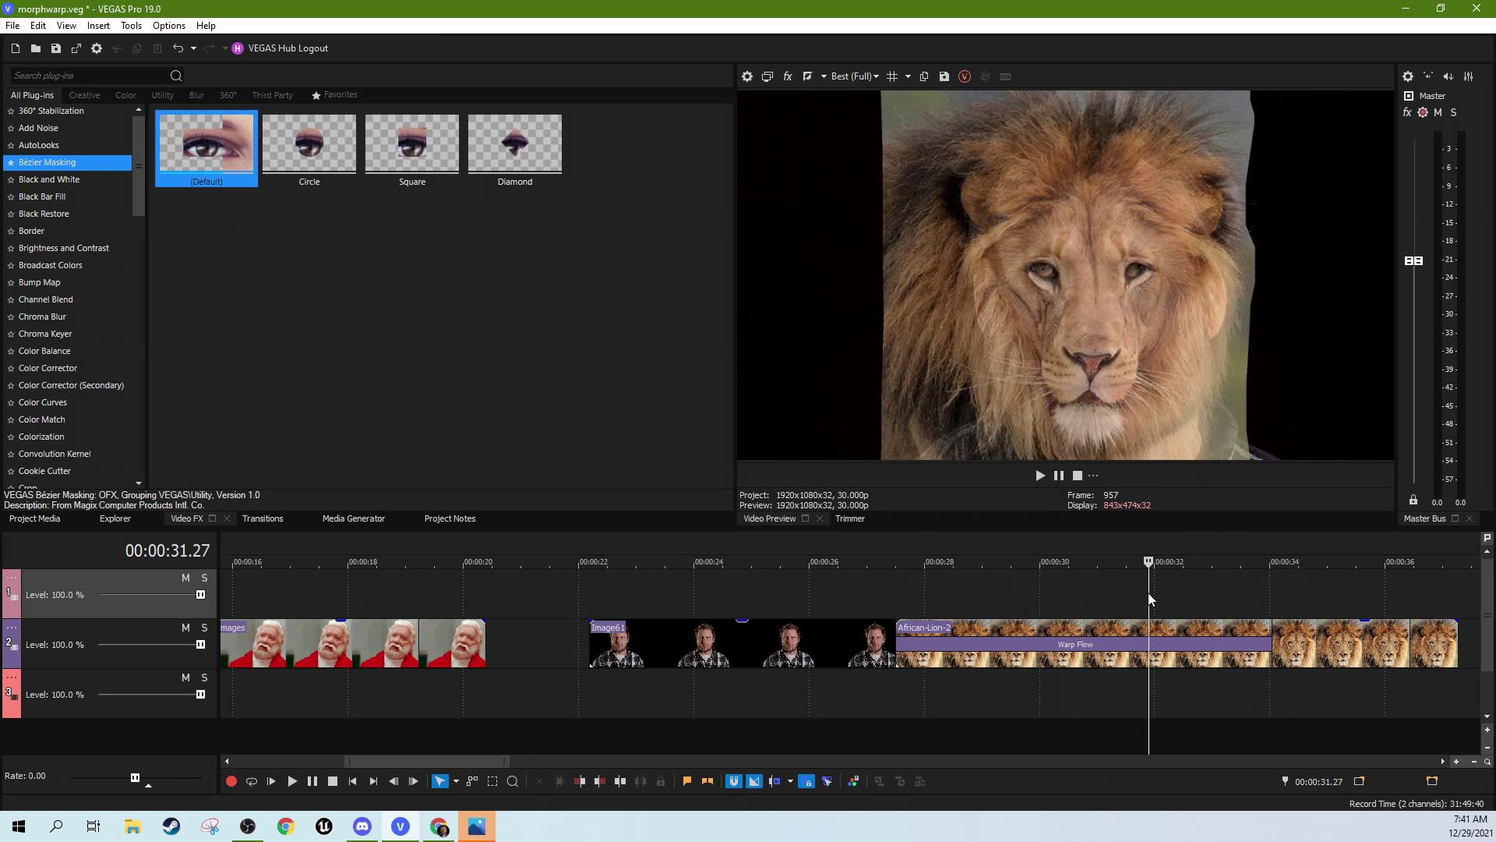
{"action": "left_click", "coordinate": [1190, 597]}
{"action": "left_click", "coordinate": [1319, 603]}
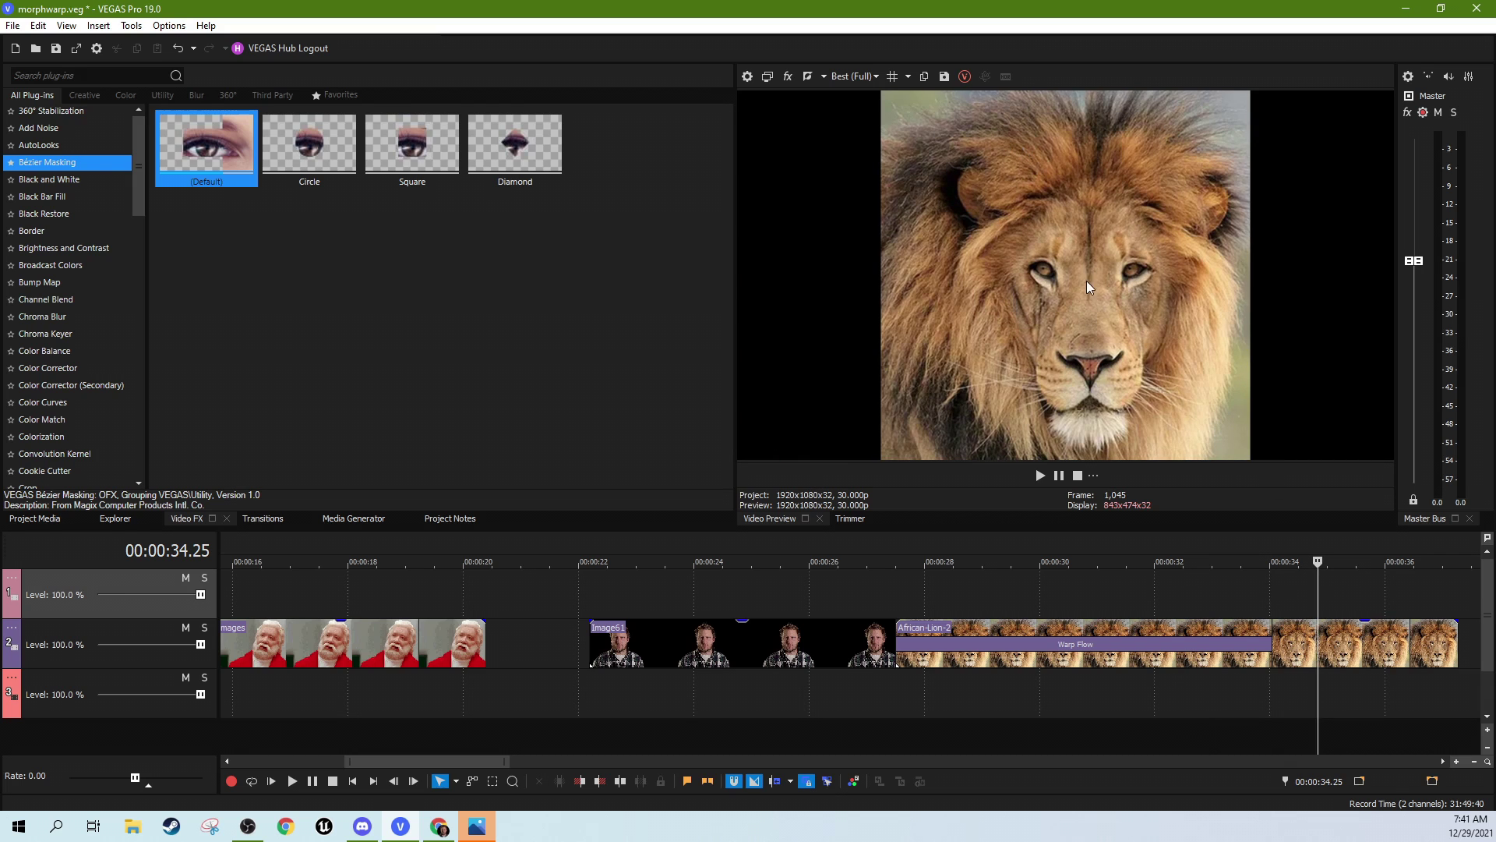
- Apply the Bézier Masking Circle preset to the African-Lion-2 clip
{"action": "left_click", "coordinate": [1220, 569]}
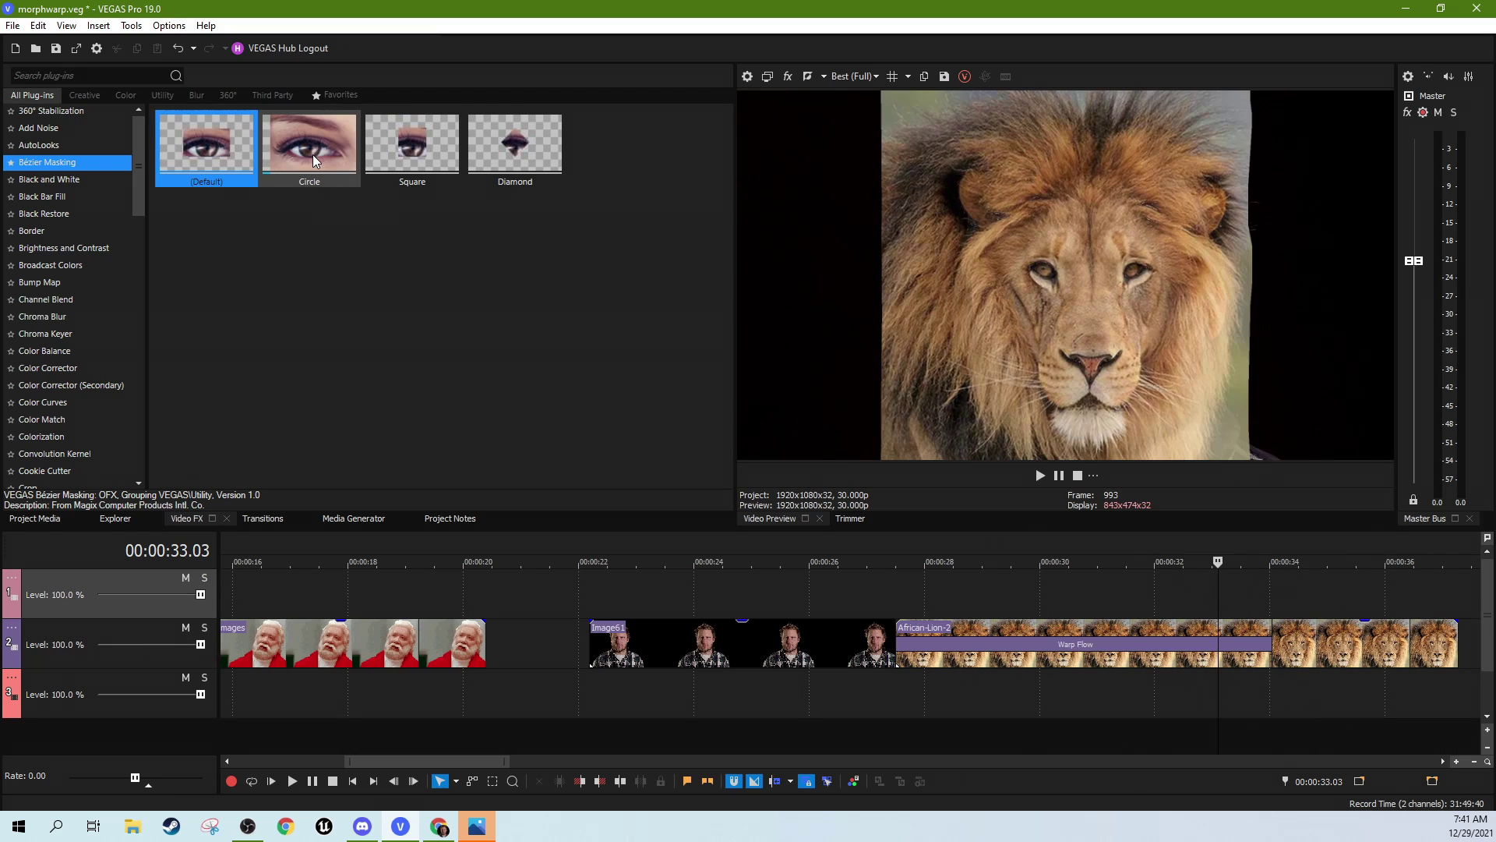
{"action": "left_click_drag", "start_coordinate": [311, 155], "coordinate": [1355, 652]}
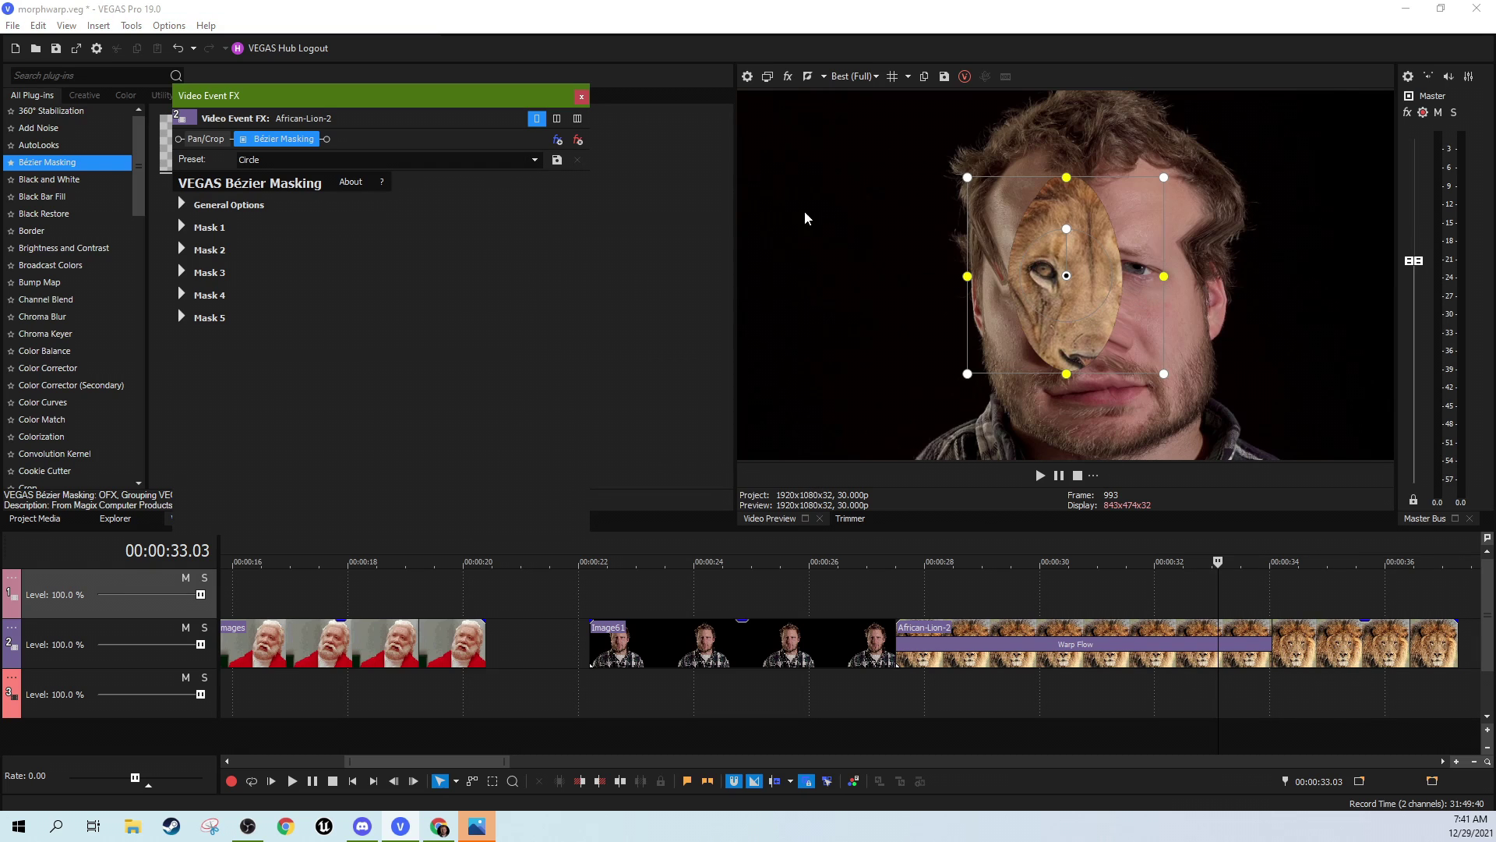
{"action": "left_click", "coordinate": [581, 96]}
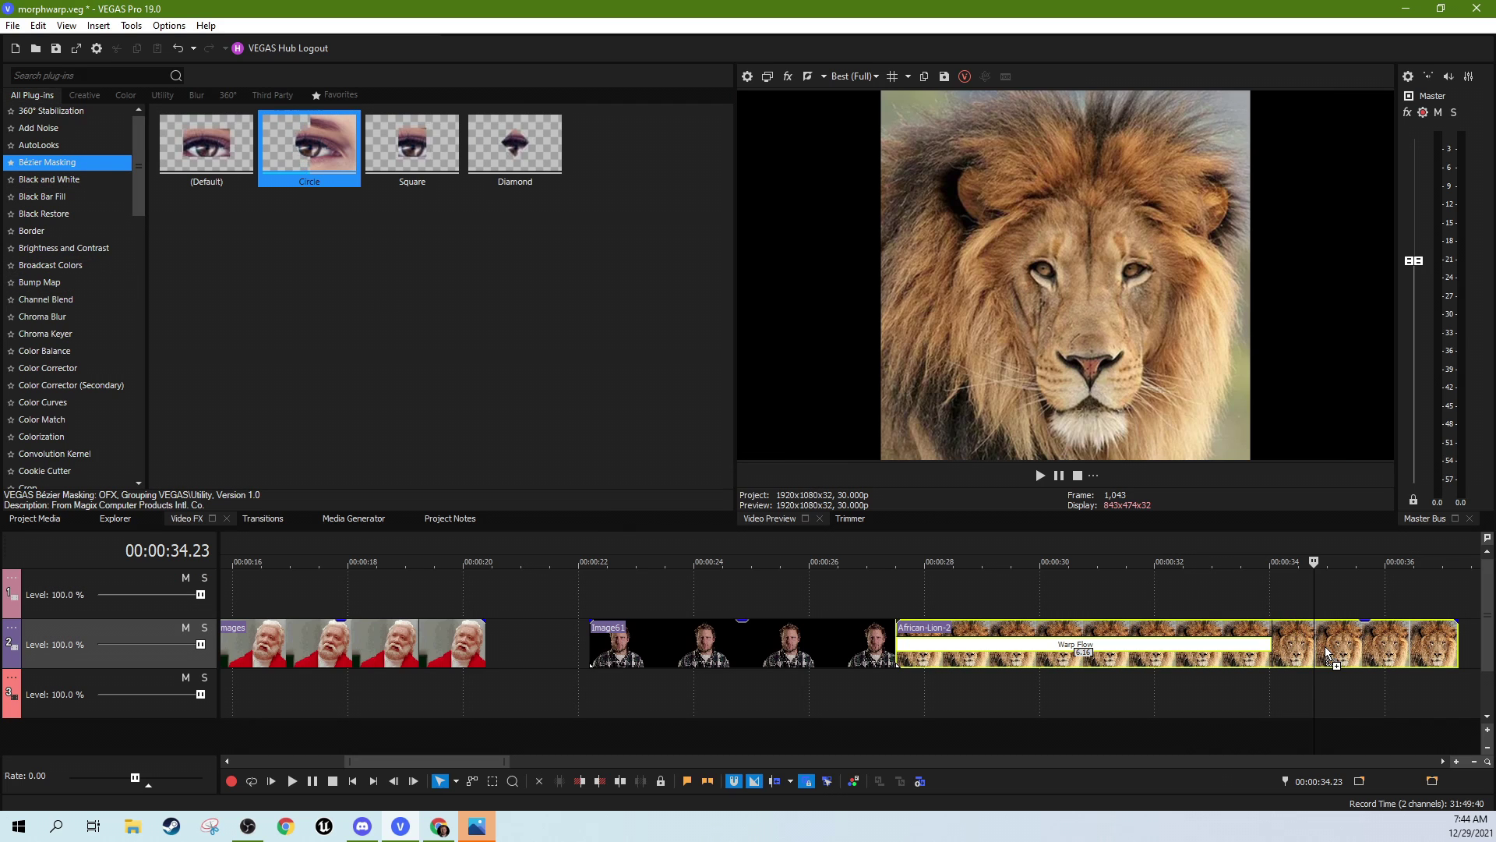
{"action": "left_click_drag", "start_coordinate": [1325, 647], "coordinate": [1282, 640]}
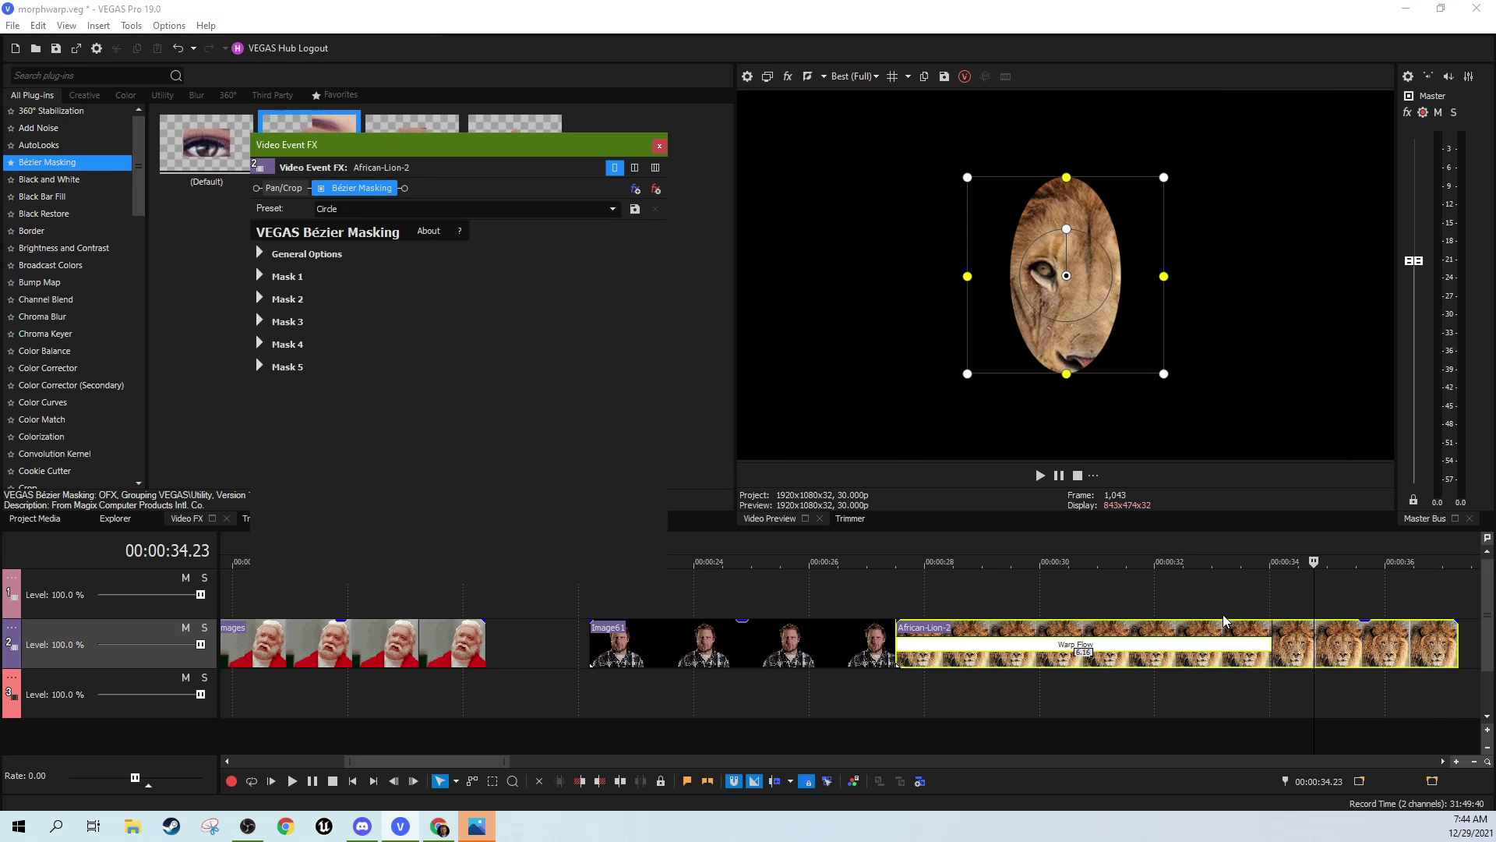
- Size the oval mask to 0.795 × 0.984 at 0.525, 0.432 around the lion's head
{"action": "left_click_drag", "start_coordinate": [1087, 391], "coordinate": [1127, 399]}
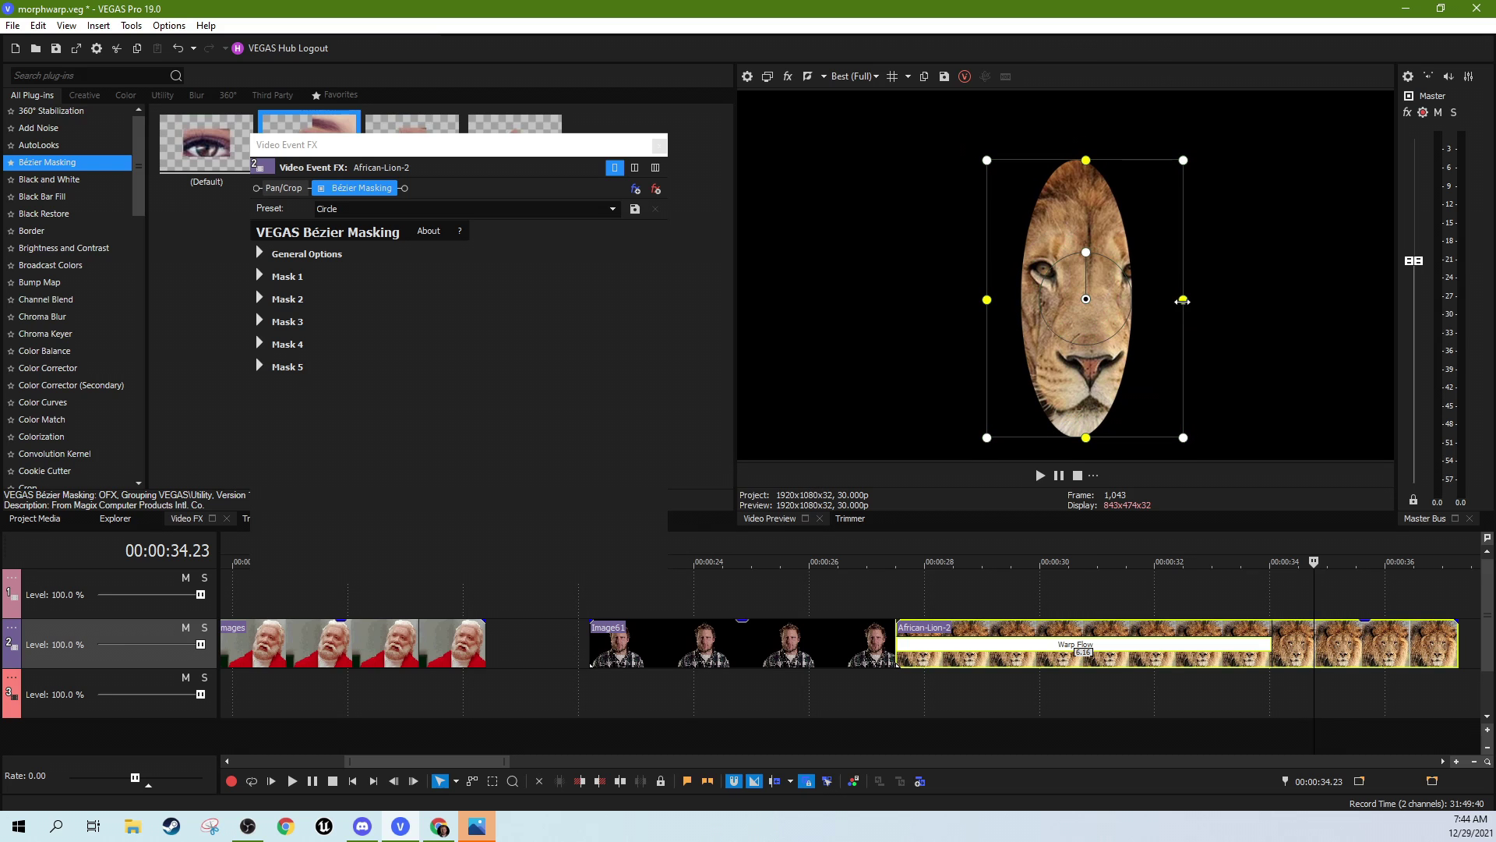
{"action": "left_click_drag", "start_coordinate": [1183, 299], "coordinate": [1269, 354]}
{"action": "left_click_drag", "start_coordinate": [1353, 298], "coordinate": [1342, 307]}
{"action": "left_click_drag", "start_coordinate": [1104, 437], "coordinate": [1127, 413]}
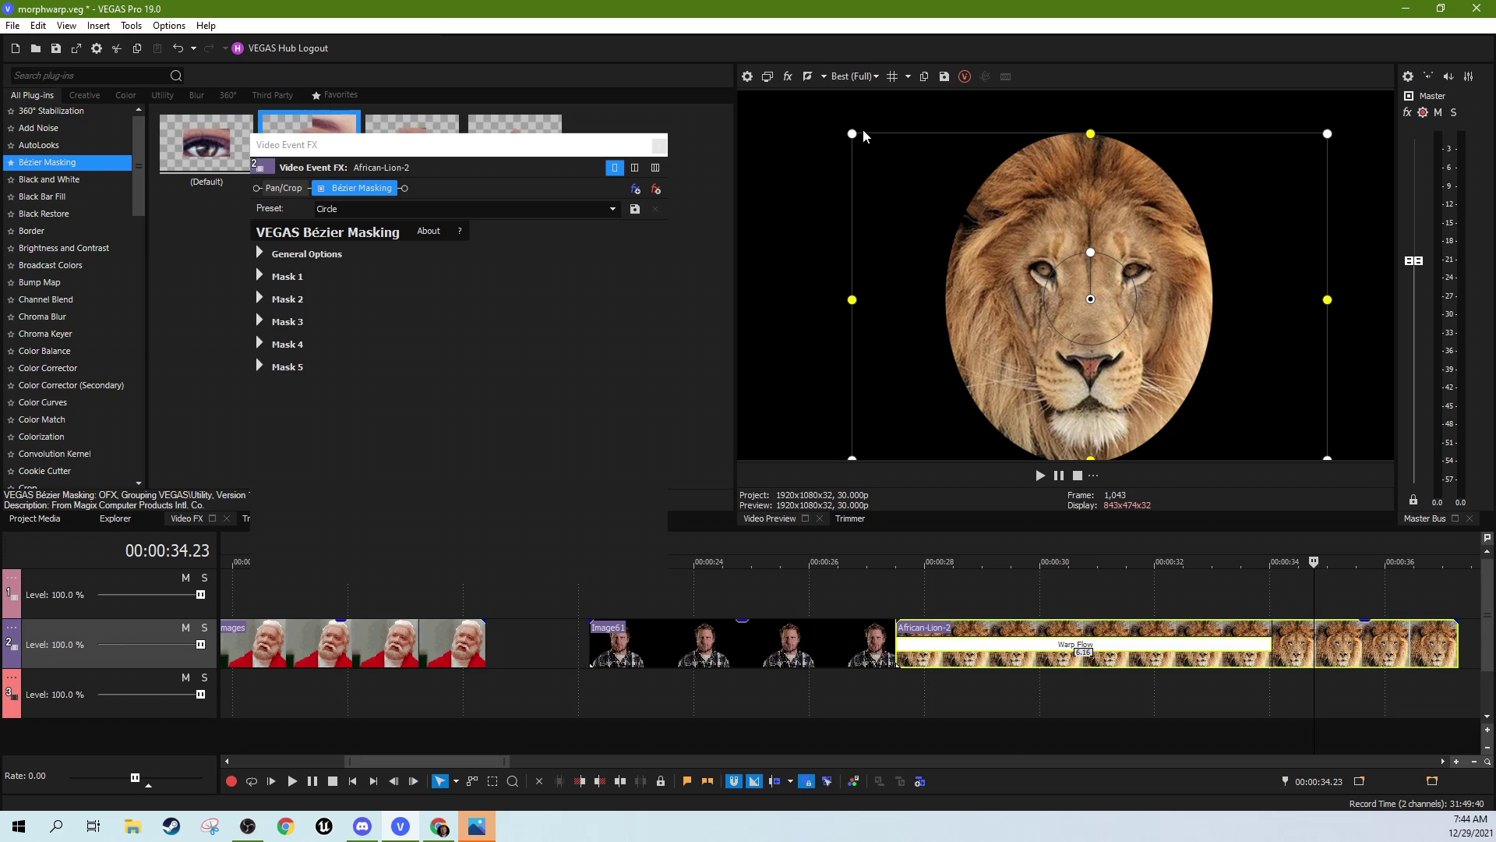
{"action": "left_click_drag", "start_coordinate": [852, 133], "coordinate": [853, 84]}
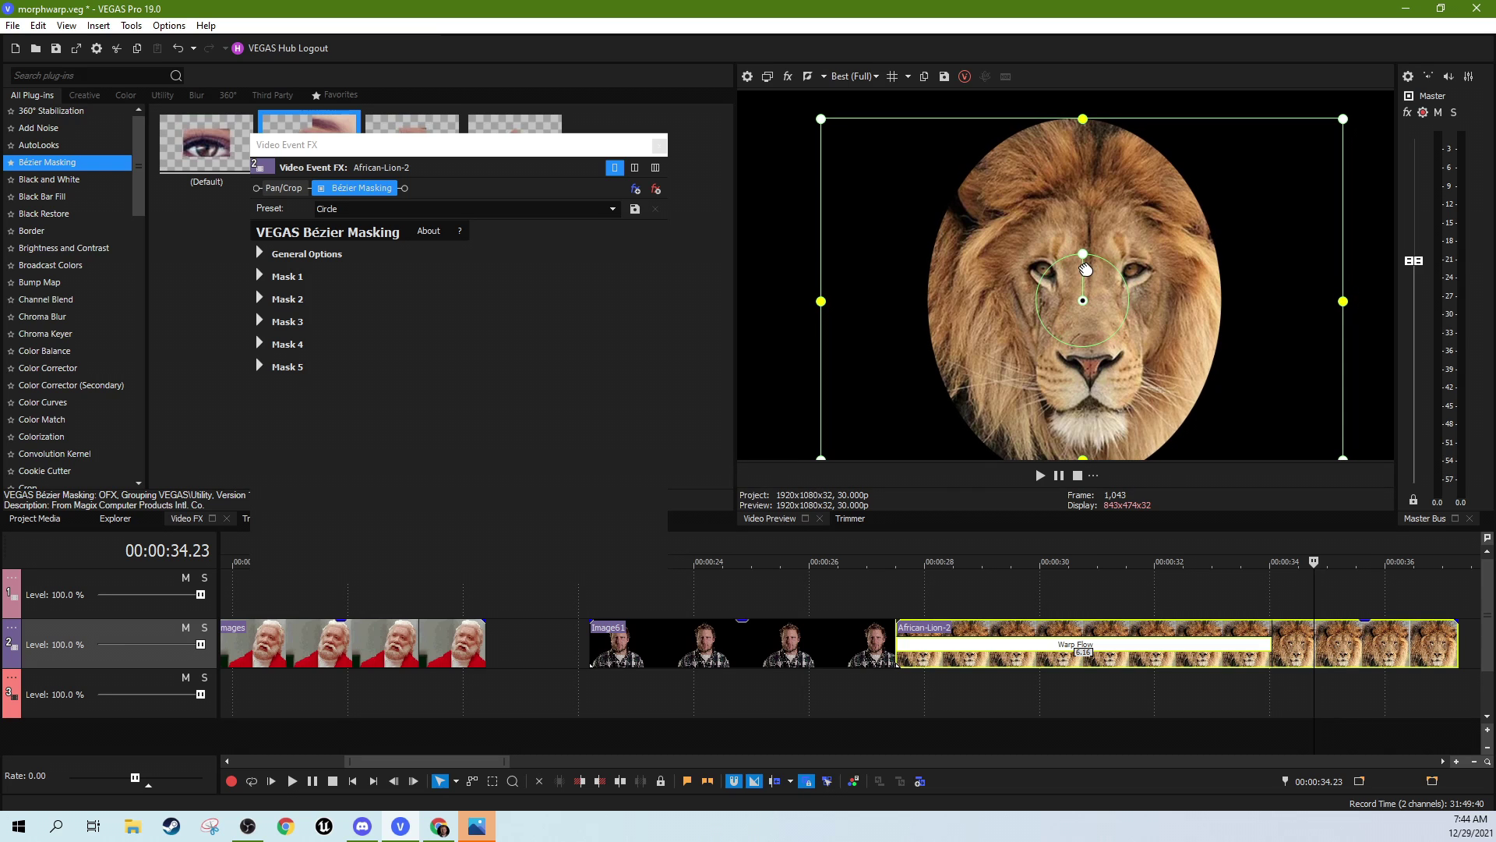
{"action": "left_click", "coordinate": [260, 277]}
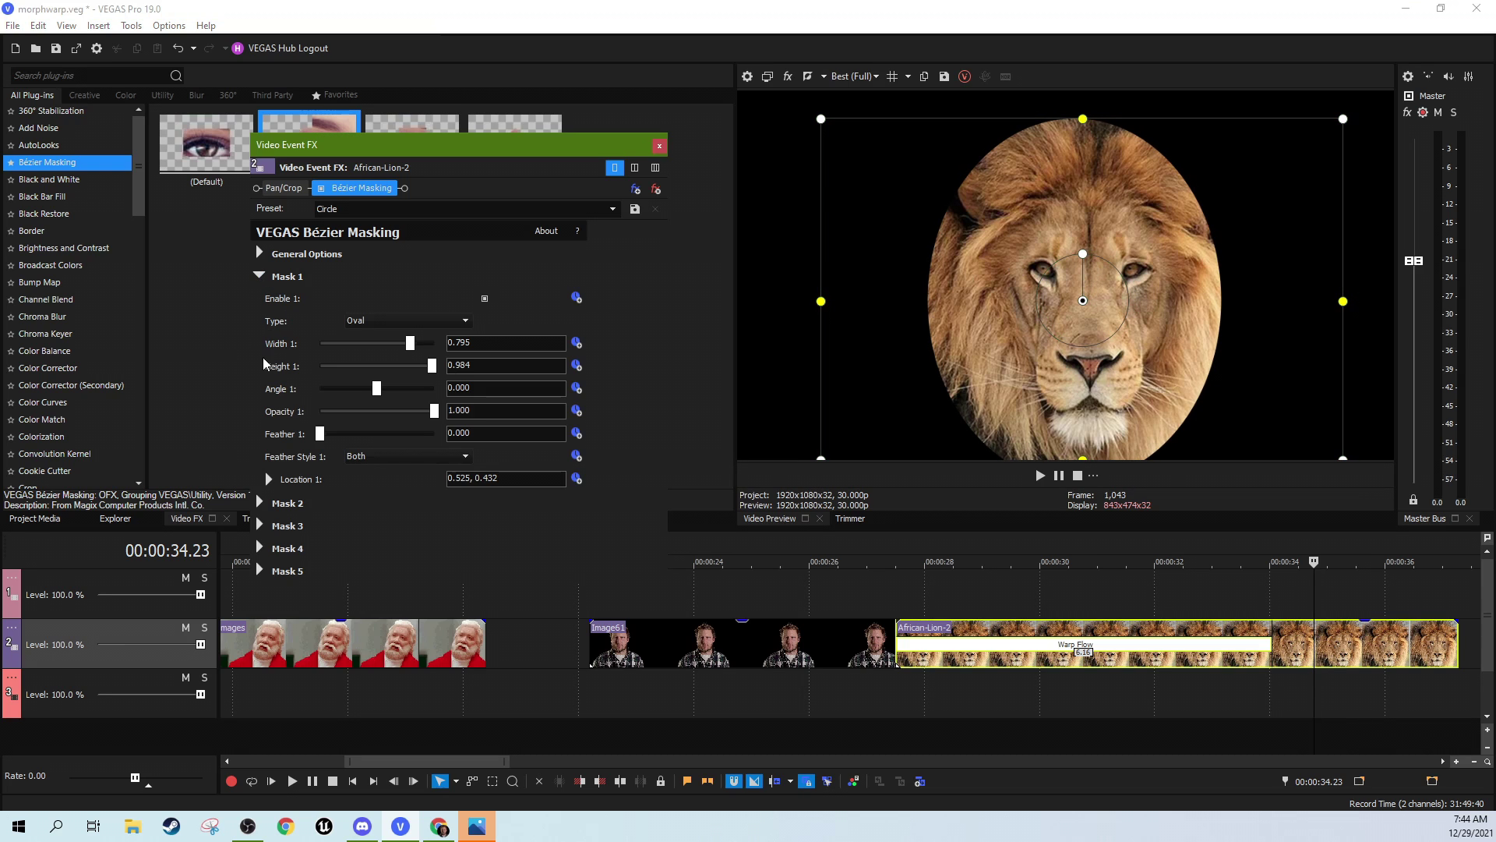
- Feather the lion's mask to 14.966 and preview the morph frames between 30 and 34 seconds
{"action": "left_click_drag", "start_coordinate": [322, 434], "coordinate": [354, 435]}
{"action": "mouse_move", "coordinate": [1106, 399]}
{"action": "left_mouse_down"}
{"action": "mouse_move", "coordinate": [1071, 394]}
{"action": "mouse_move", "coordinate": [1083, 397]}
{"action": "left_mouse_up"}
{"action": "left_click", "coordinate": [898, 603]}
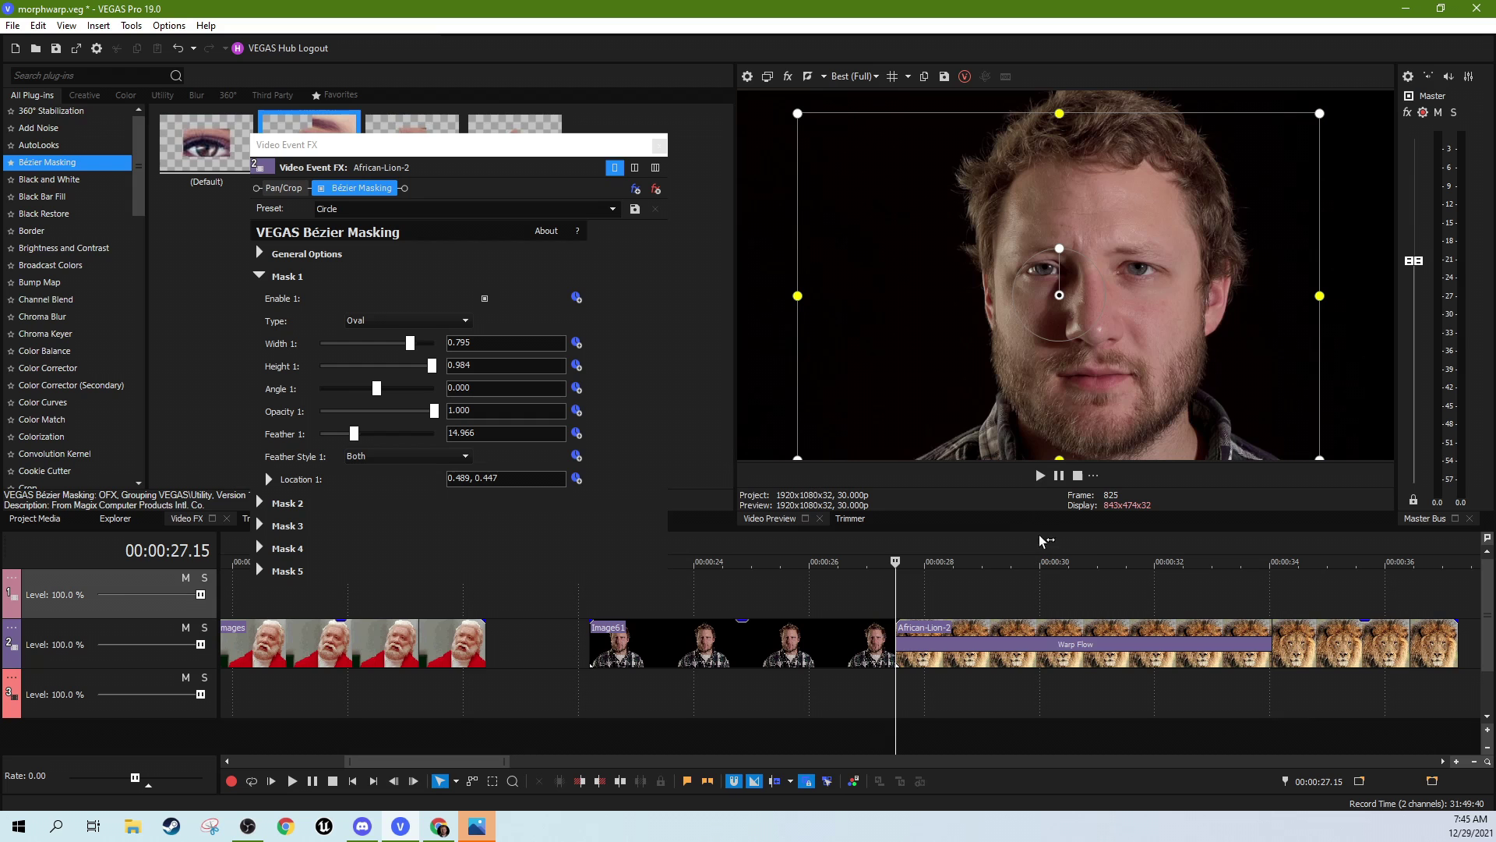
{"action": "left_click", "coordinate": [1041, 475]}
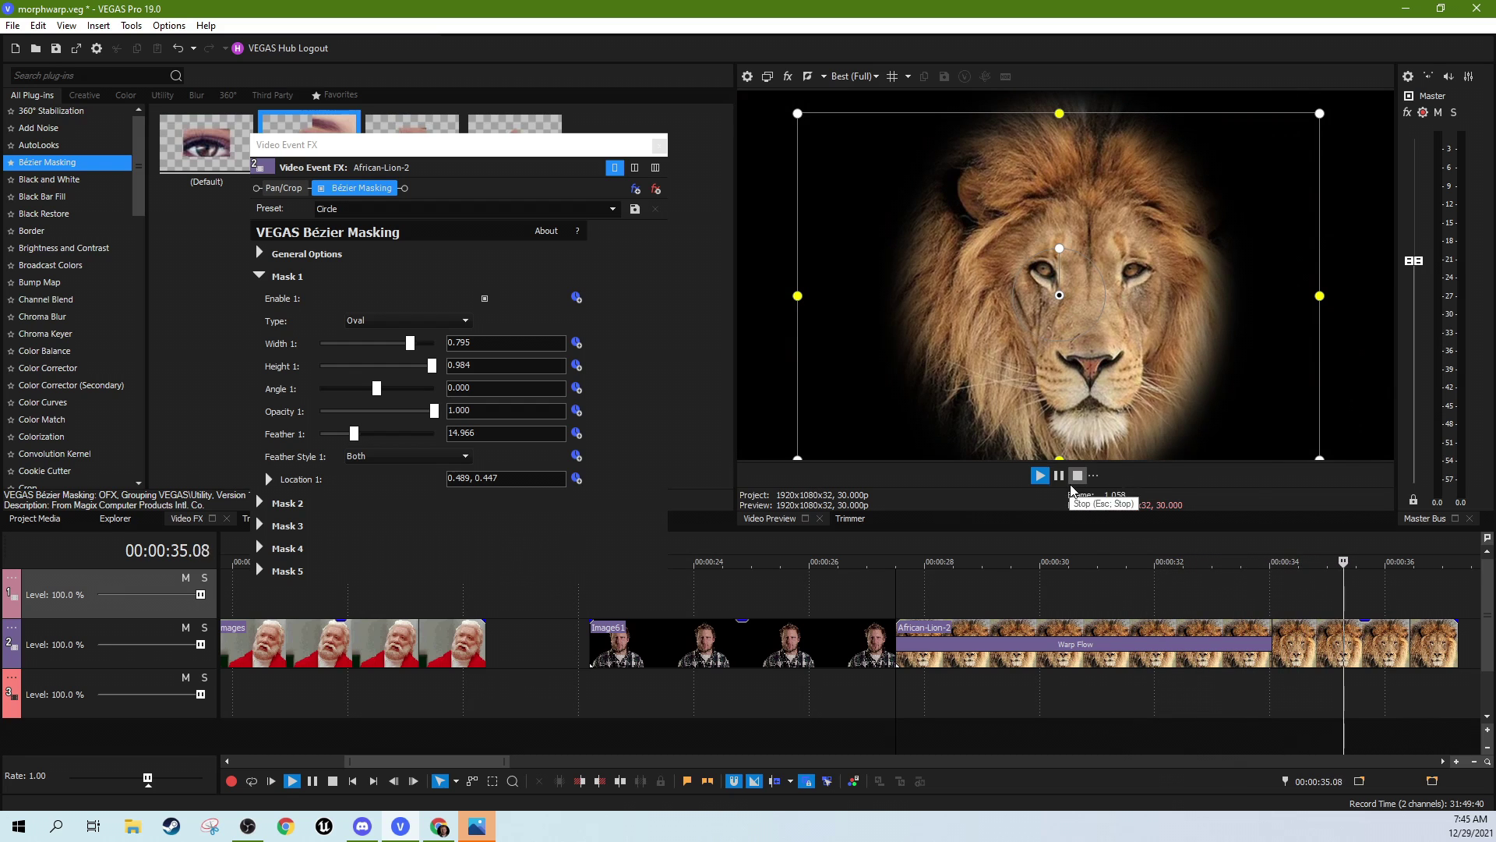
{"action": "left_click", "coordinate": [1058, 476]}
{"action": "left_click", "coordinate": [1270, 608]}
{"action": "left_click", "coordinate": [1226, 601]}
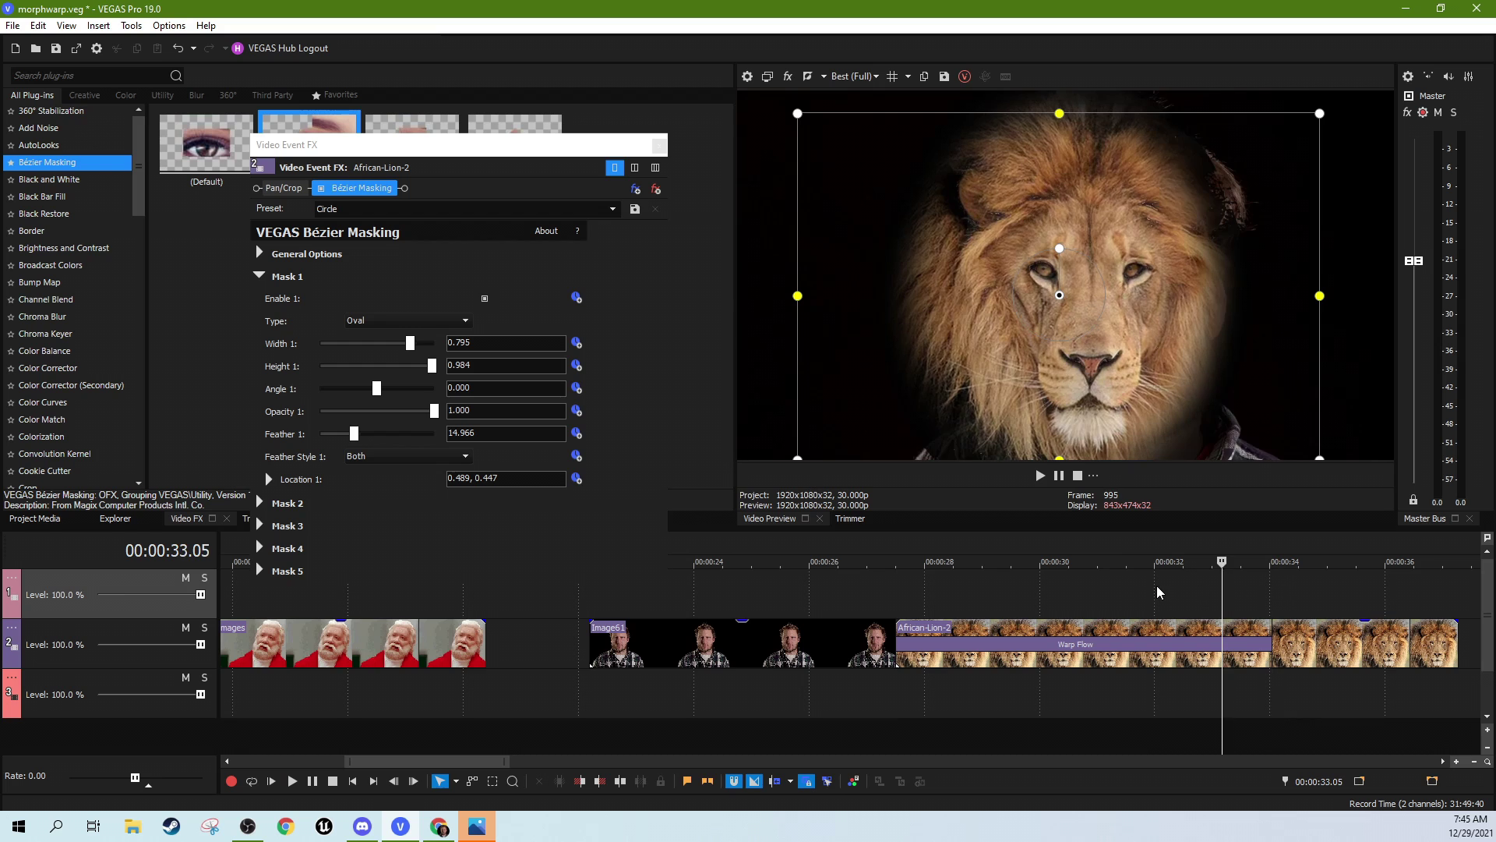
{"action": "left_click", "coordinate": [1158, 592]}
{"action": "left_click", "coordinate": [1087, 605]}
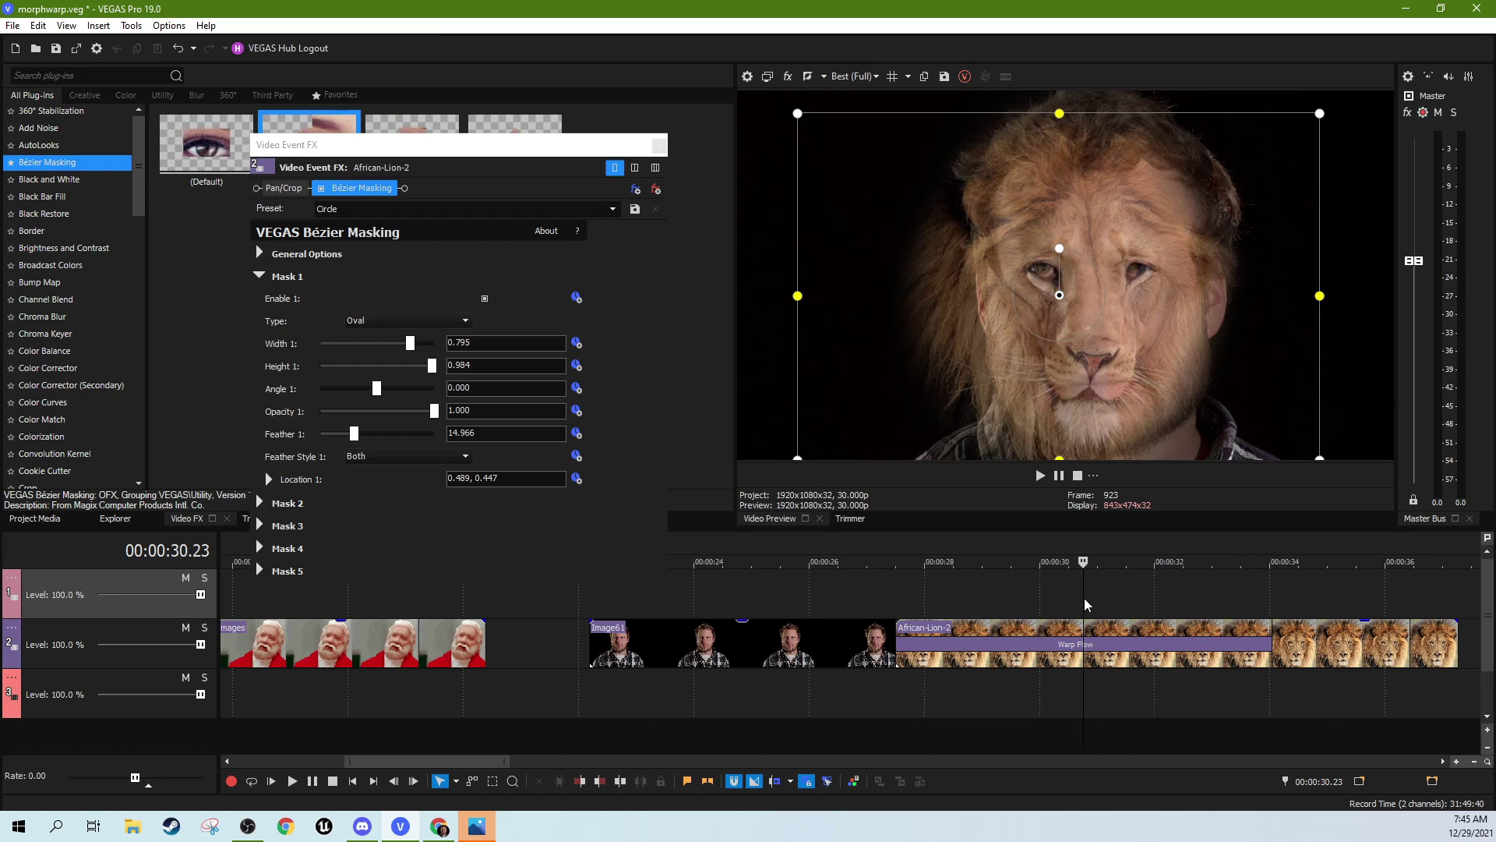
{"action": "left_click", "coordinate": [1167, 598]}
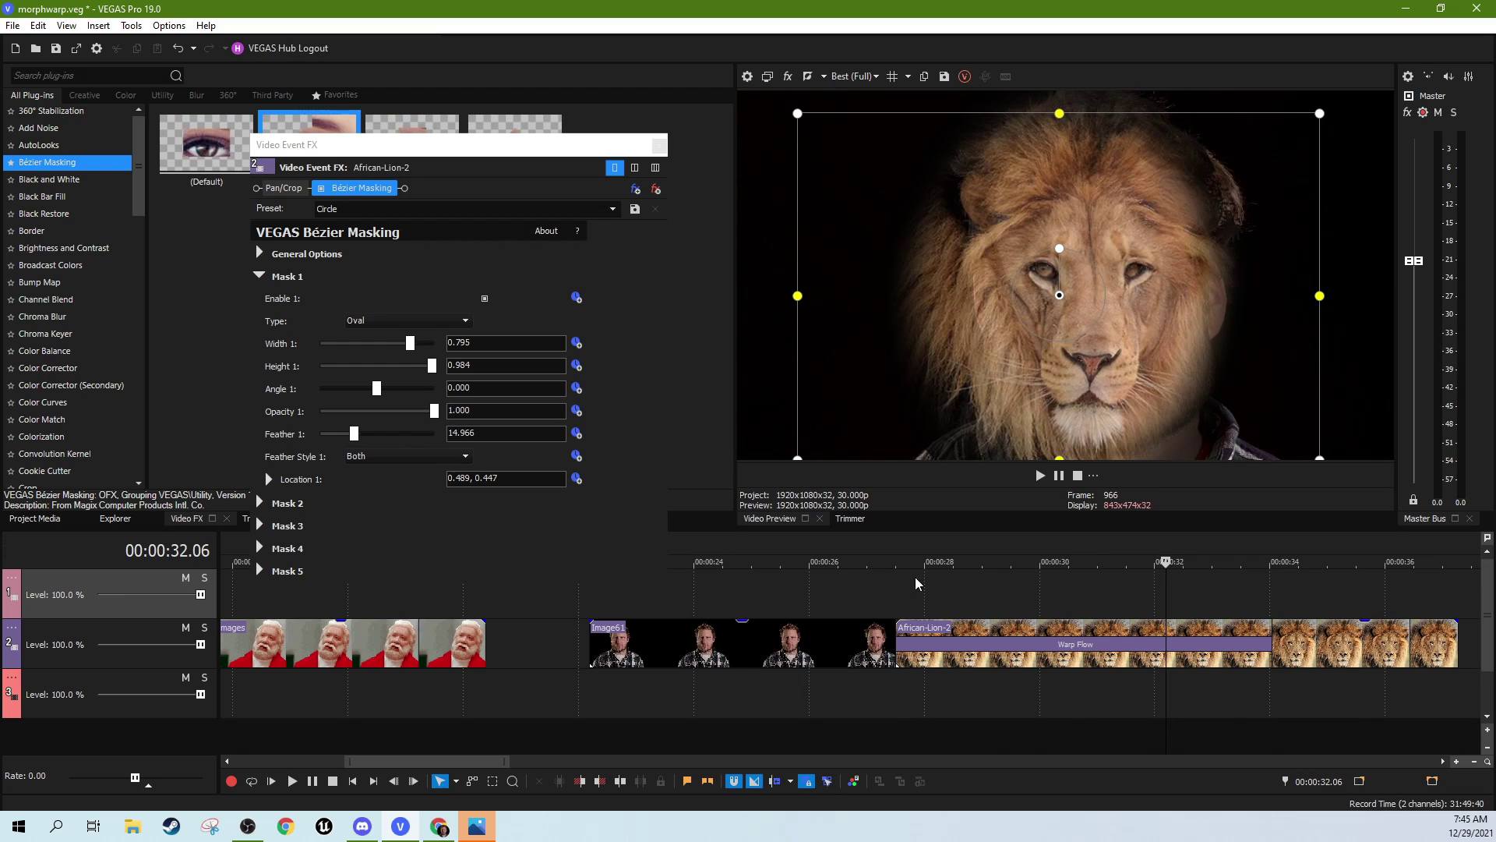
- Increase the mask feather to 19.048 and check the half-morphed frame at 30 seconds
{"action": "left_click_drag", "start_coordinate": [358, 434], "coordinate": [290, 431]}
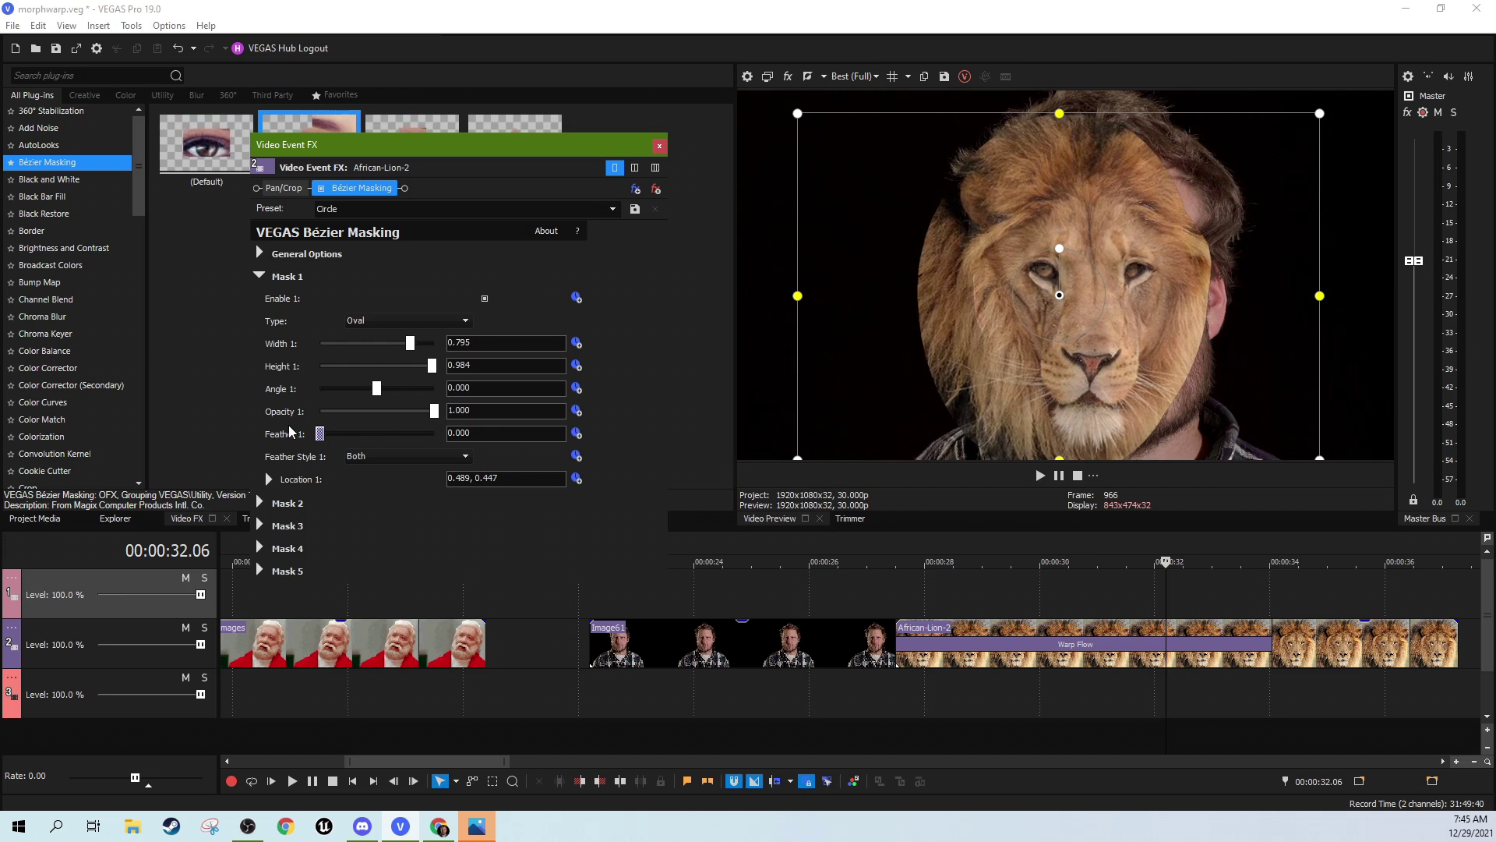
{"action": "left_click", "coordinate": [1220, 609]}
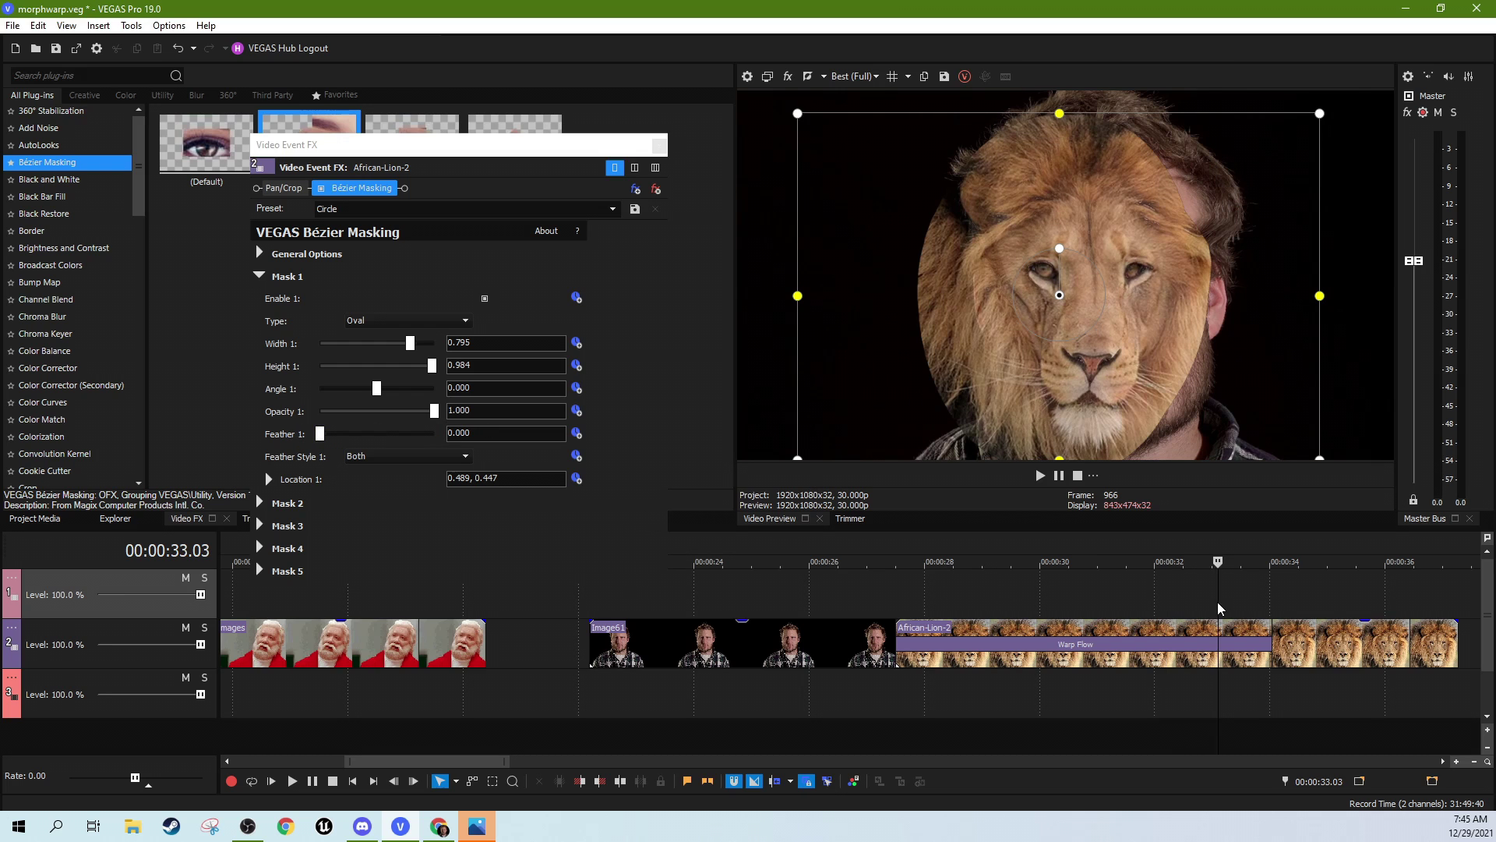
{"action": "left_click", "coordinate": [1218, 606]}
{"action": "left_click", "coordinate": [1083, 606]}
{"action": "left_click", "coordinate": [1045, 602]}
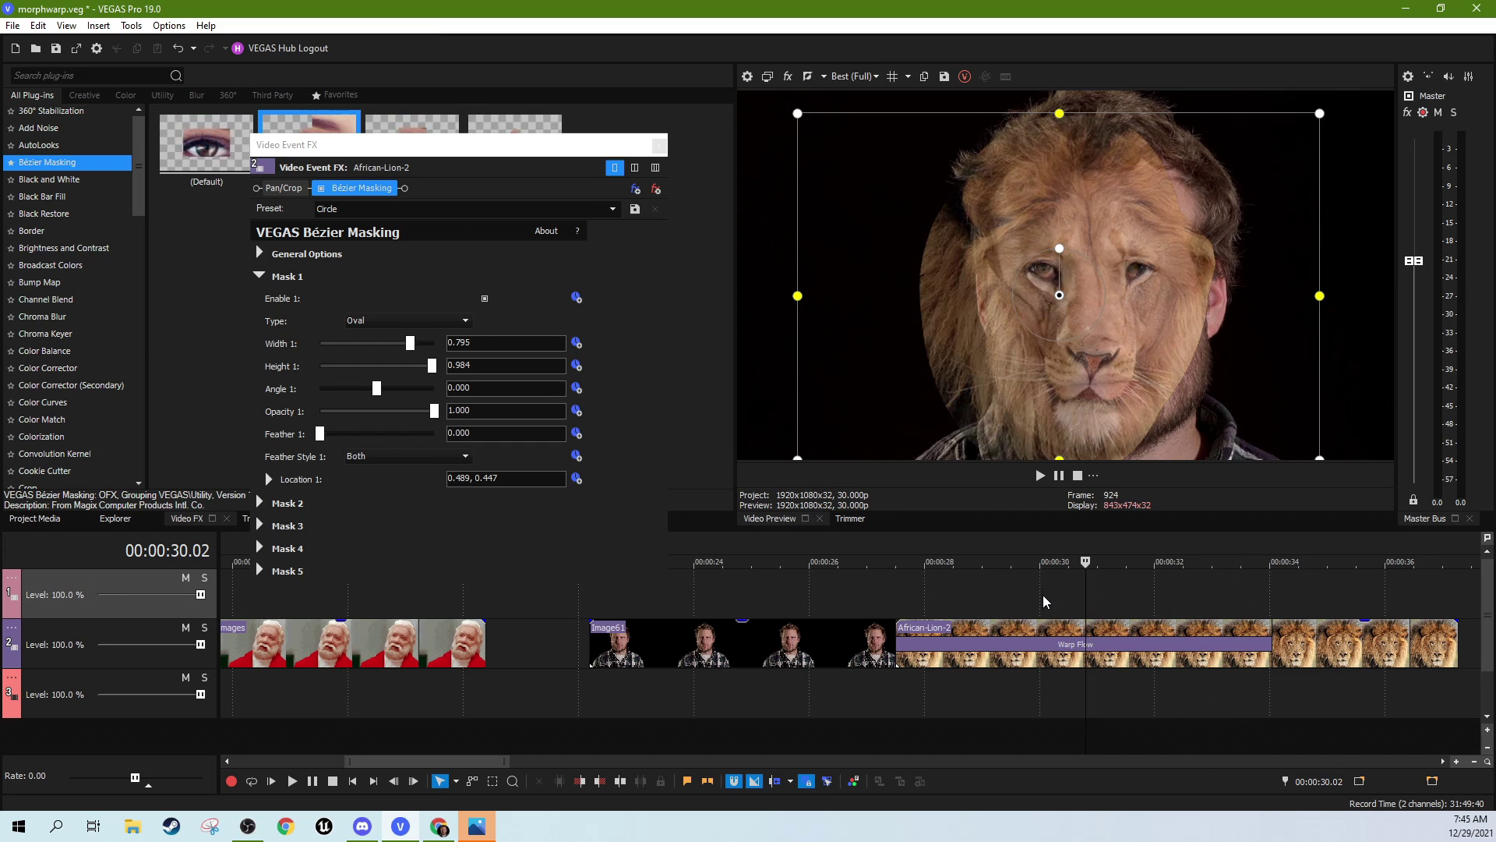
- Raise the feather to 23.469 and replay the morph from 28 seconds
{"action": "left_click_drag", "start_coordinate": [320, 436], "coordinate": [374, 440]}
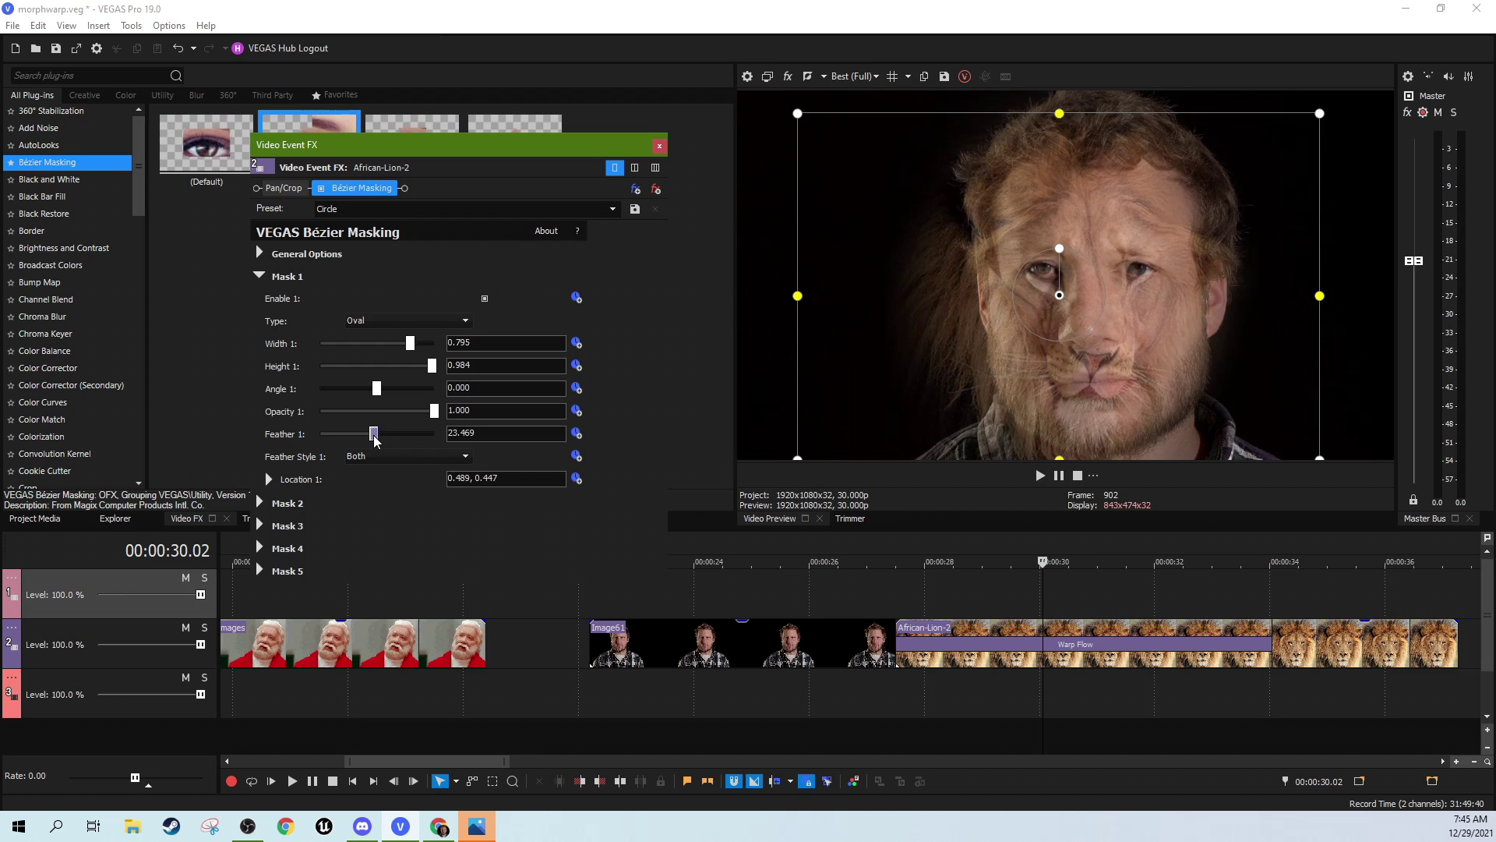
{"action": "left_click", "coordinate": [925, 615]}
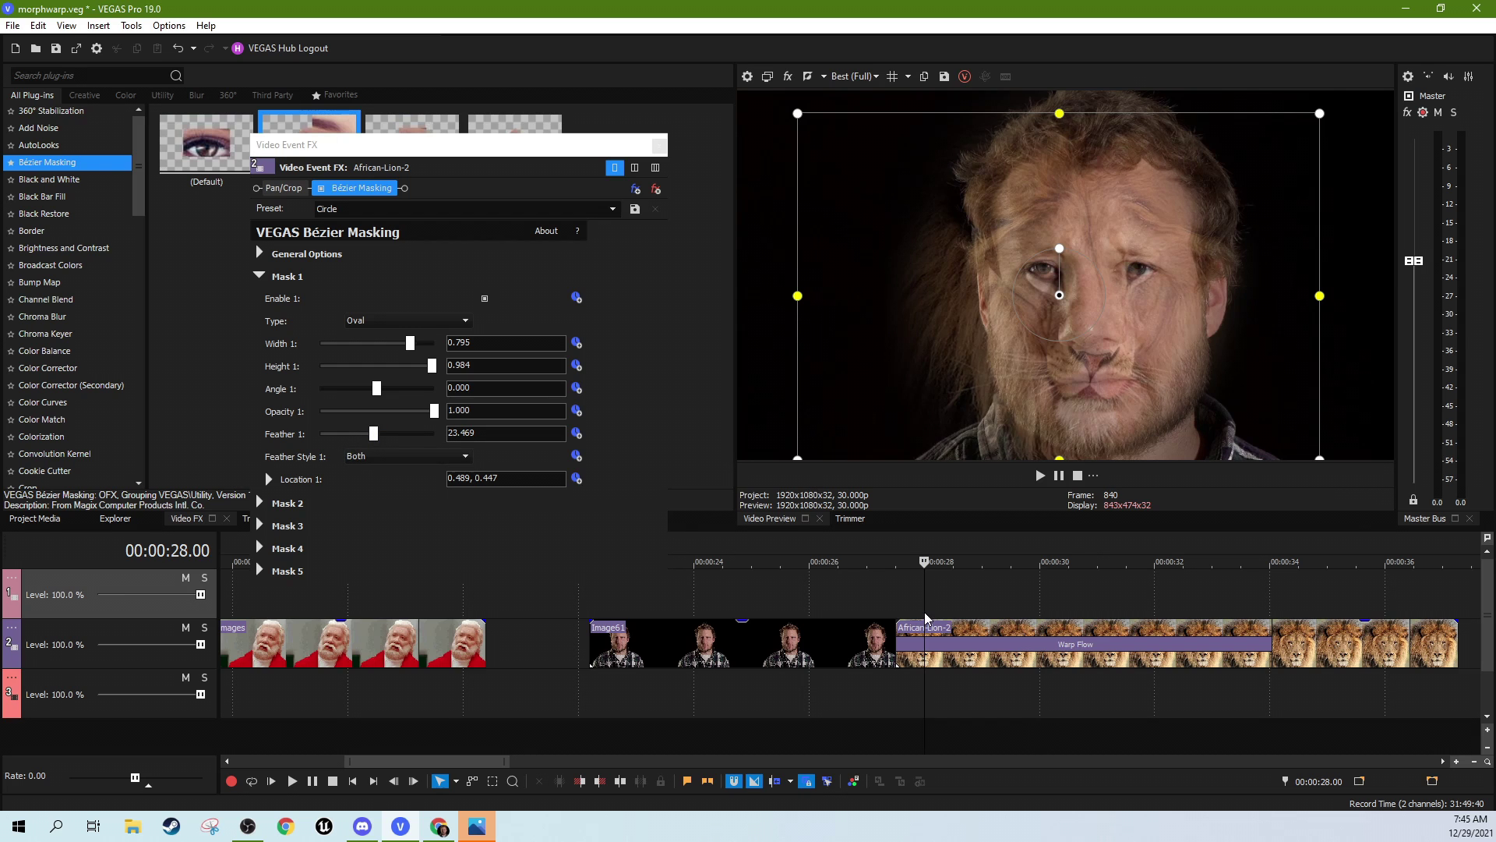
{"action": "left_click", "coordinate": [1040, 479]}
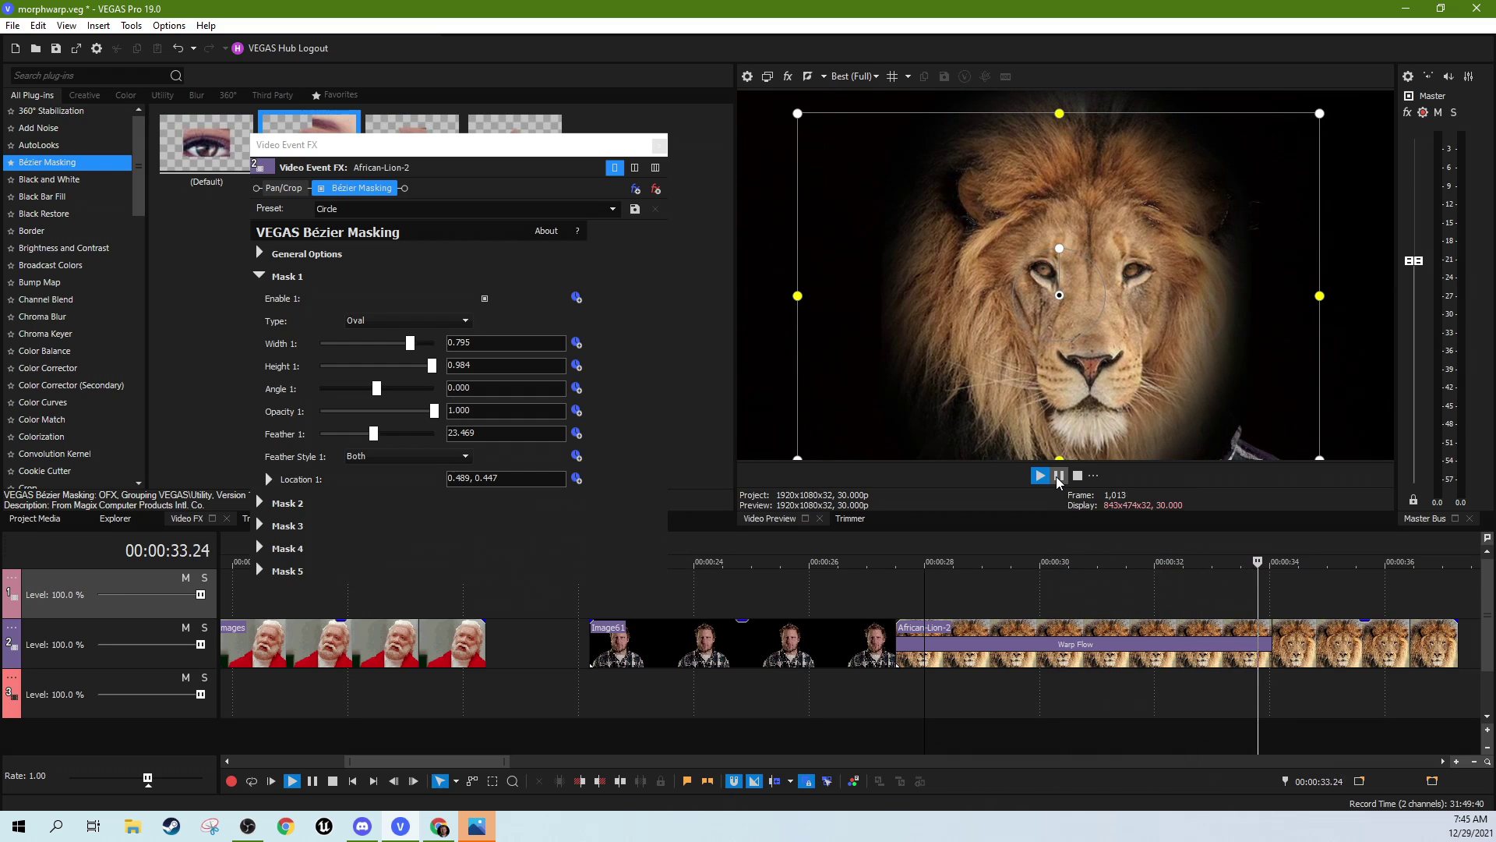
{"action": "left_click", "coordinate": [1058, 475]}
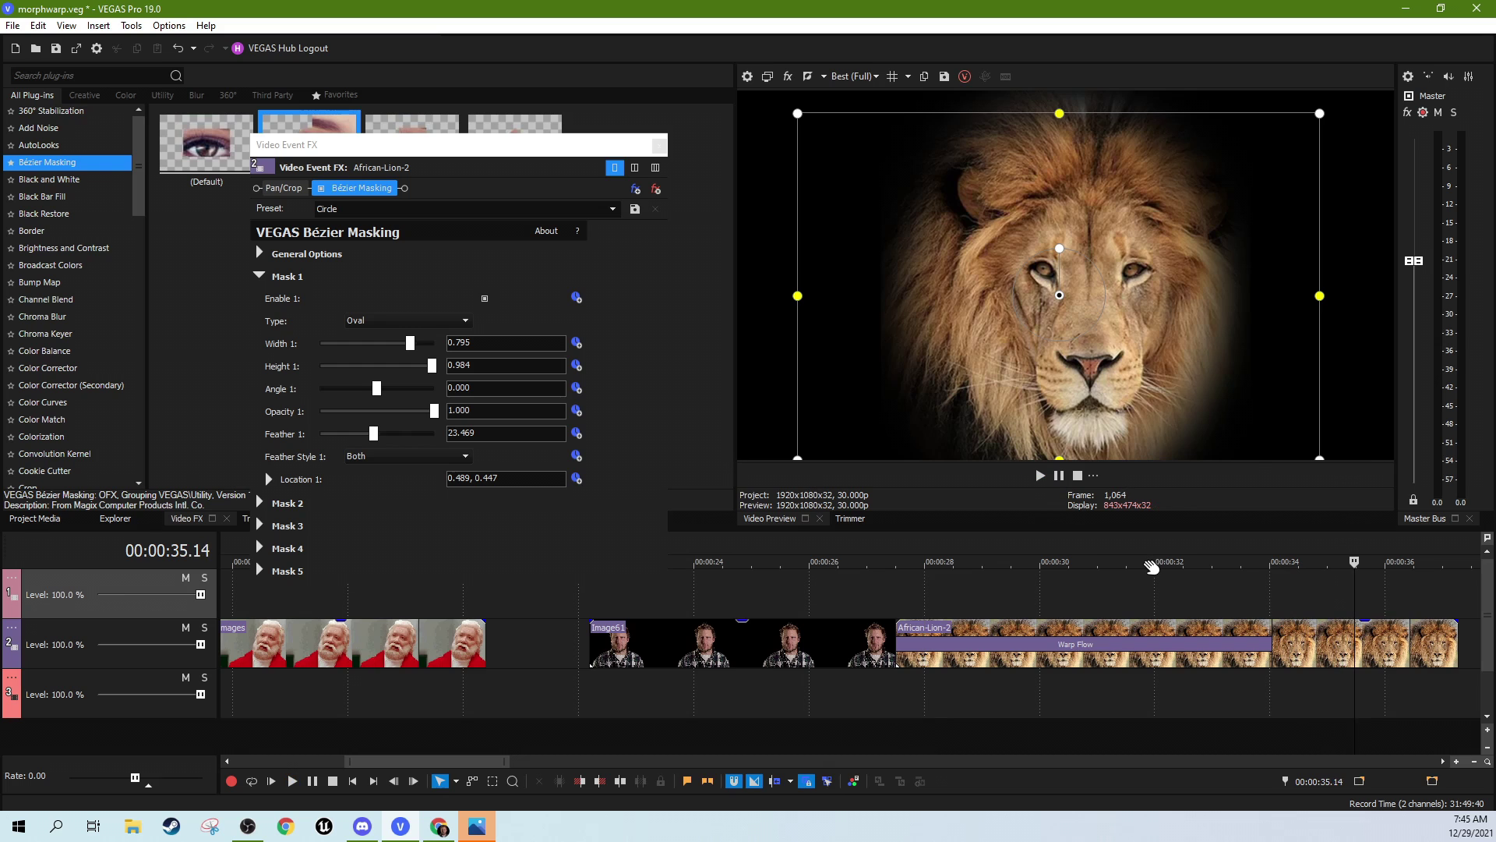
{"action": "left_click", "coordinate": [1147, 562]}
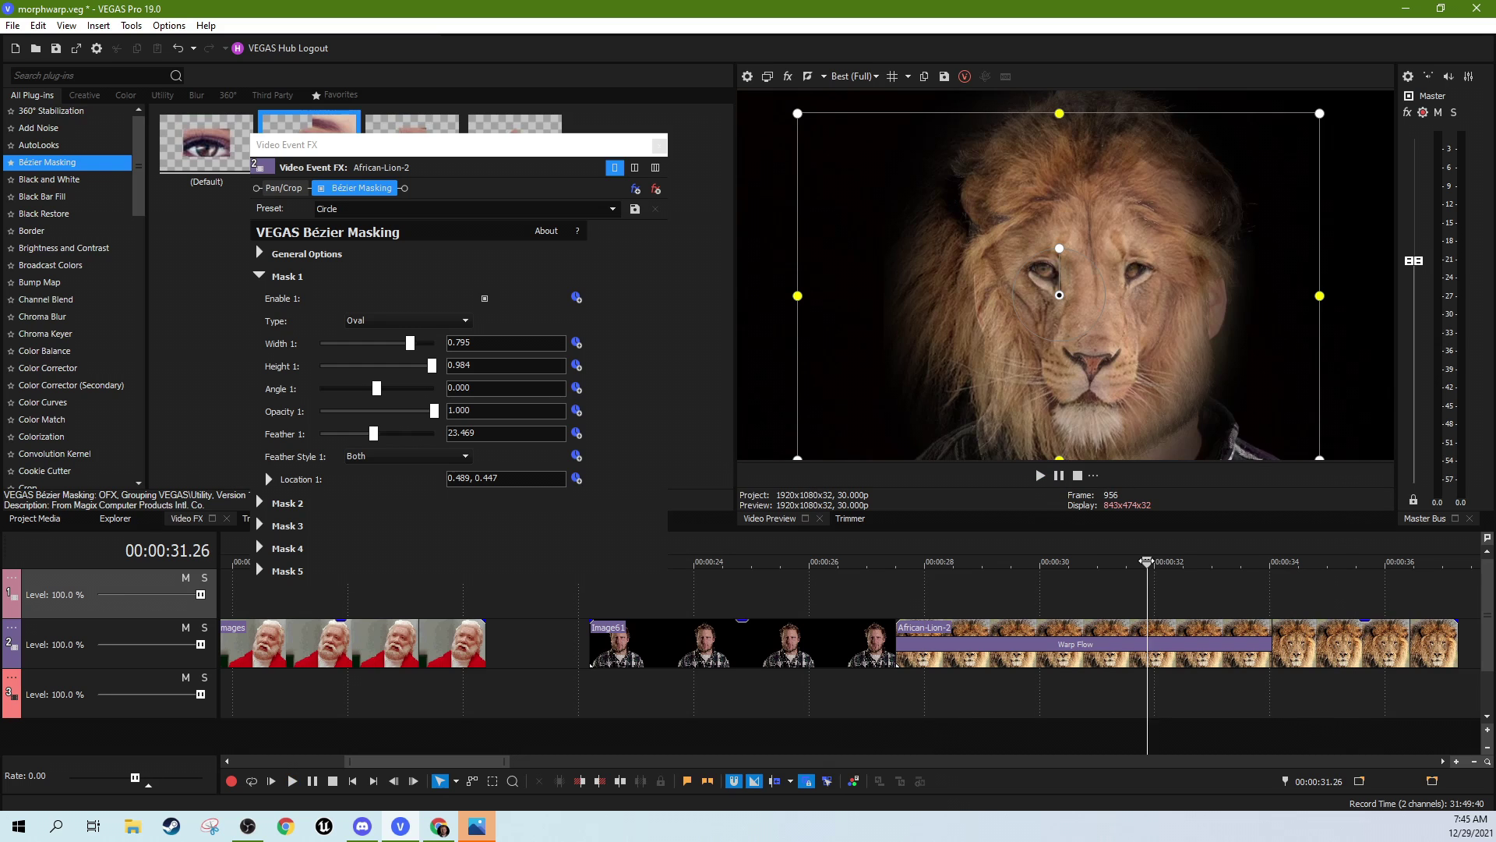
- Move Image61 down to track 3, undoing a trial opacity envelope change
{"action": "left_click", "coordinate": [660, 145]}
{"action": "left_click", "coordinate": [771, 653]}
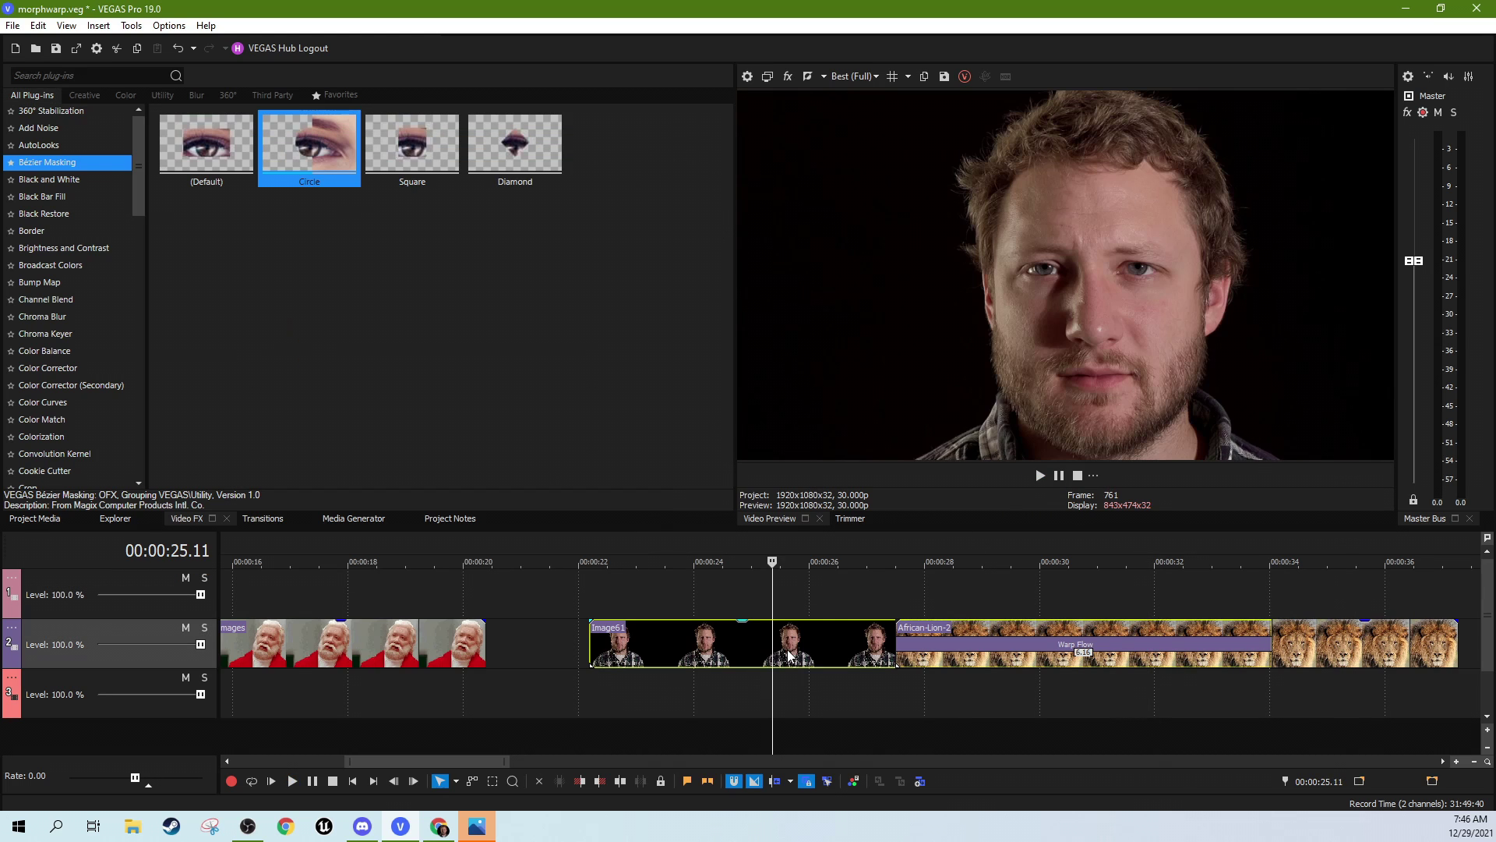
{"action": "left_click_drag", "start_coordinate": [815, 661], "coordinate": [857, 700]}
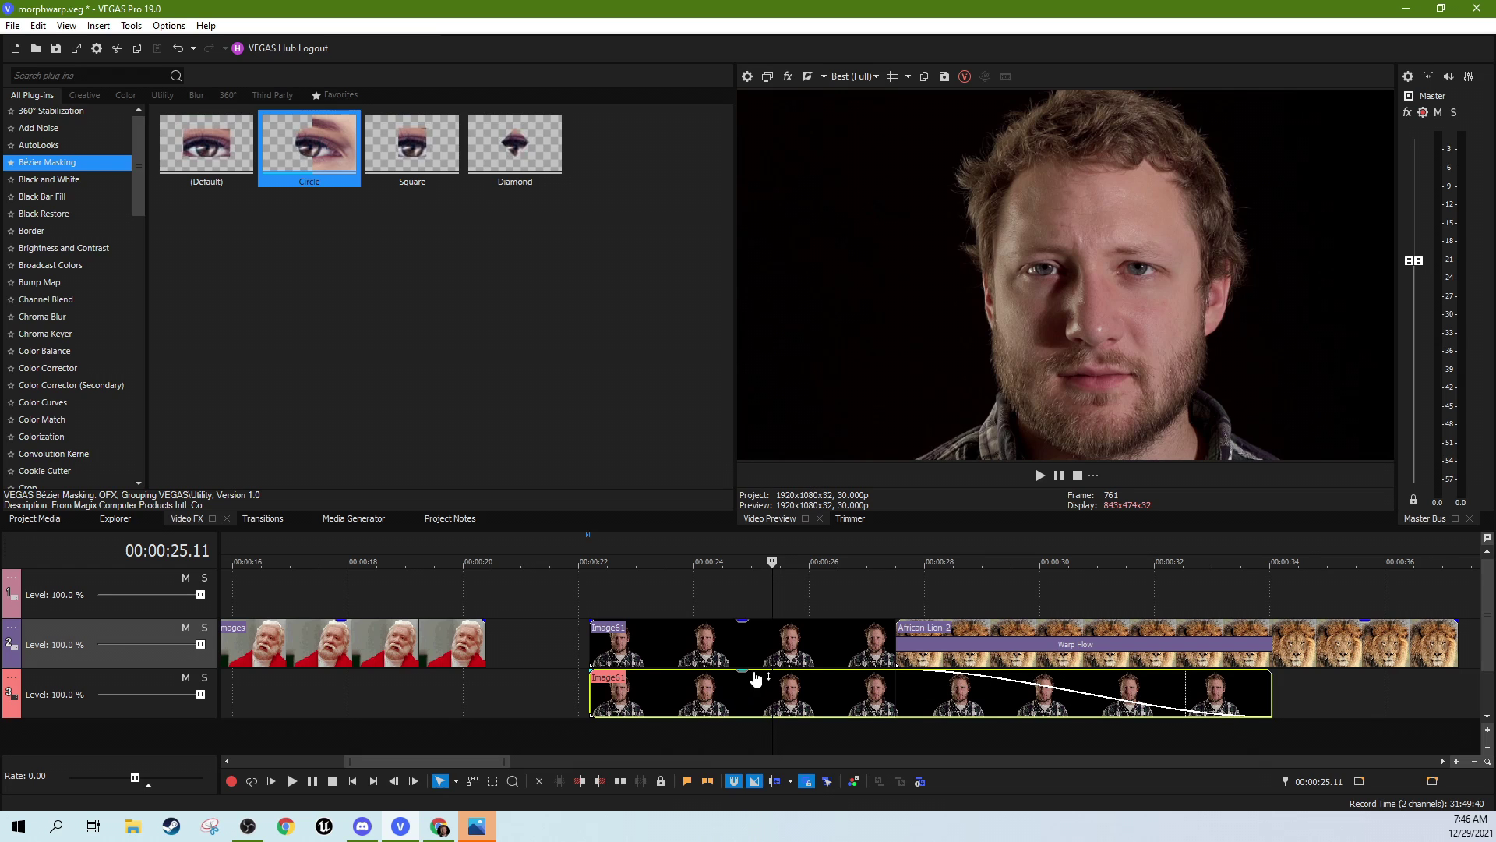
{"action": "left_click_drag", "start_coordinate": [755, 679], "coordinate": [753, 691]}
{"action": "left_click_drag", "start_coordinate": [877, 690], "coordinate": [1207, 703]}
{"action": "key", "text": "ctrl+z"}
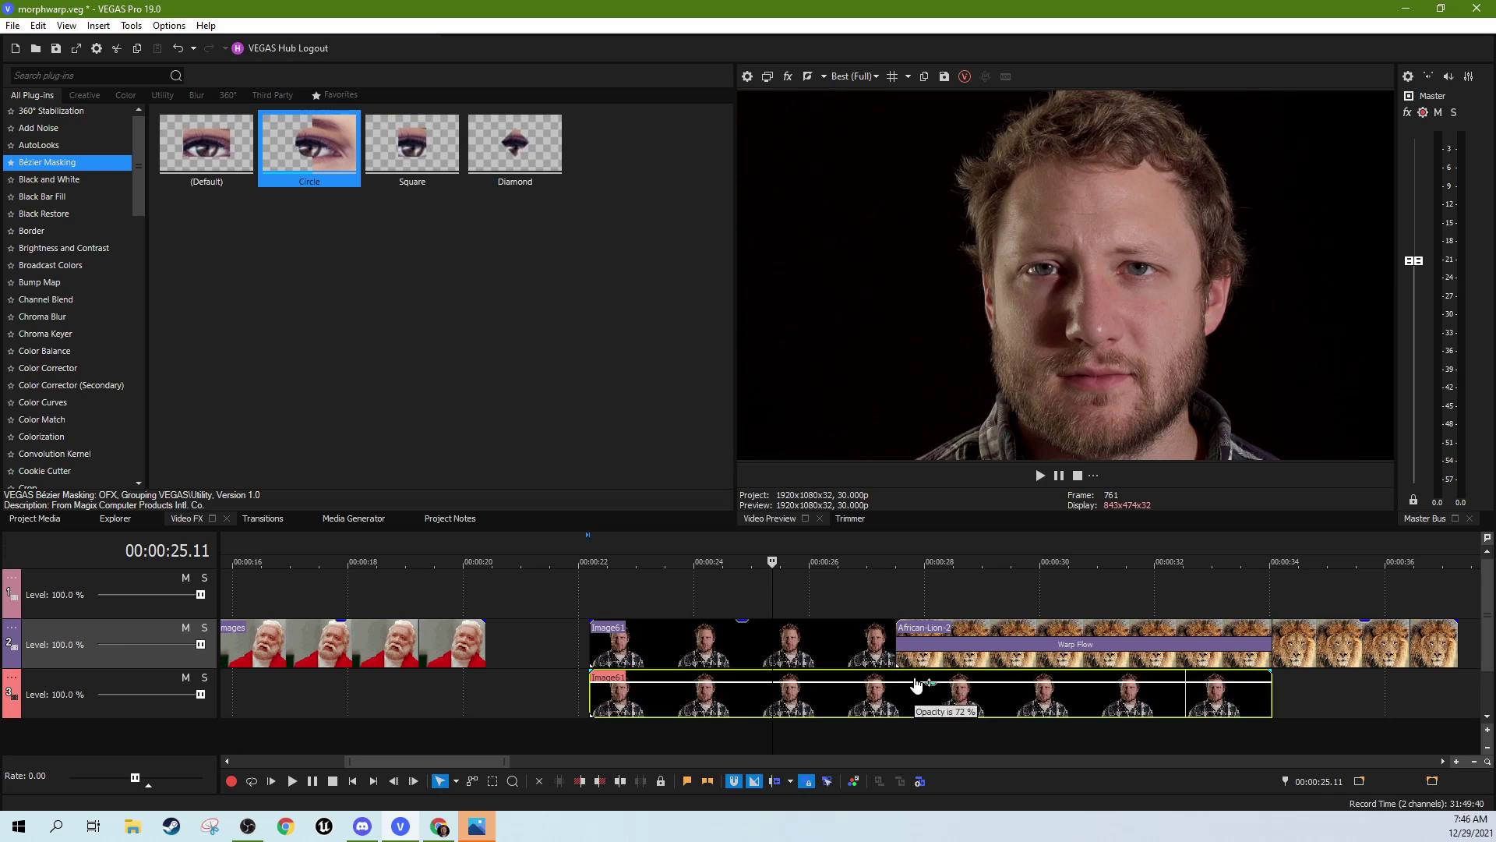
{"action": "key", "text": "ctrl+z"}
- Slide Image61 about 3 seconds later on track 3 and play the morph over it
{"action": "left_click_drag", "start_coordinate": [876, 698], "coordinate": [1068, 697]}
{"action": "left_click", "coordinate": [1060, 598]}
{"action": "key", "text": "space"}
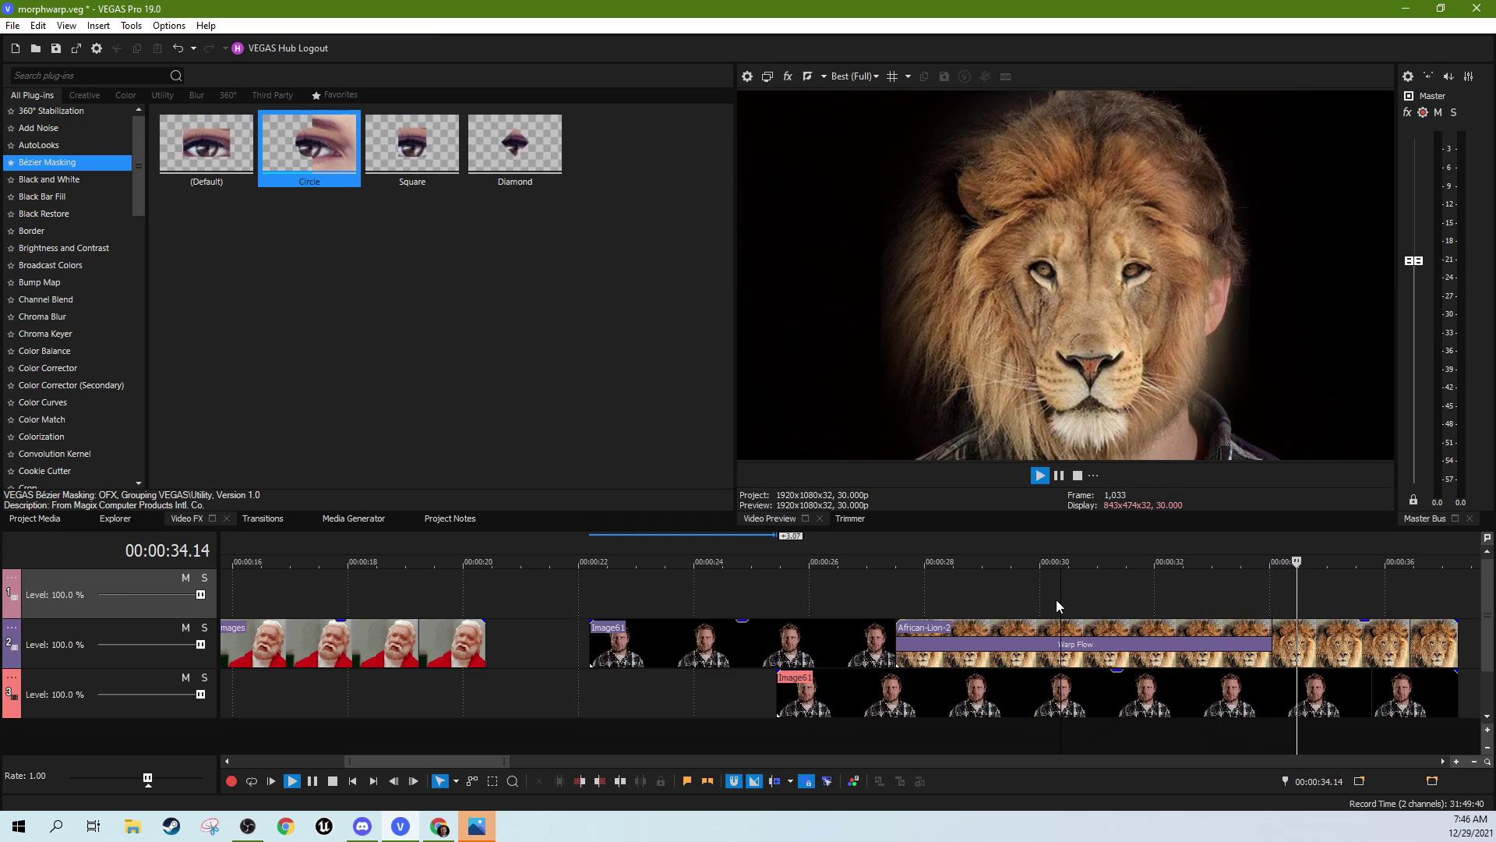
{"action": "key", "text": "space"}
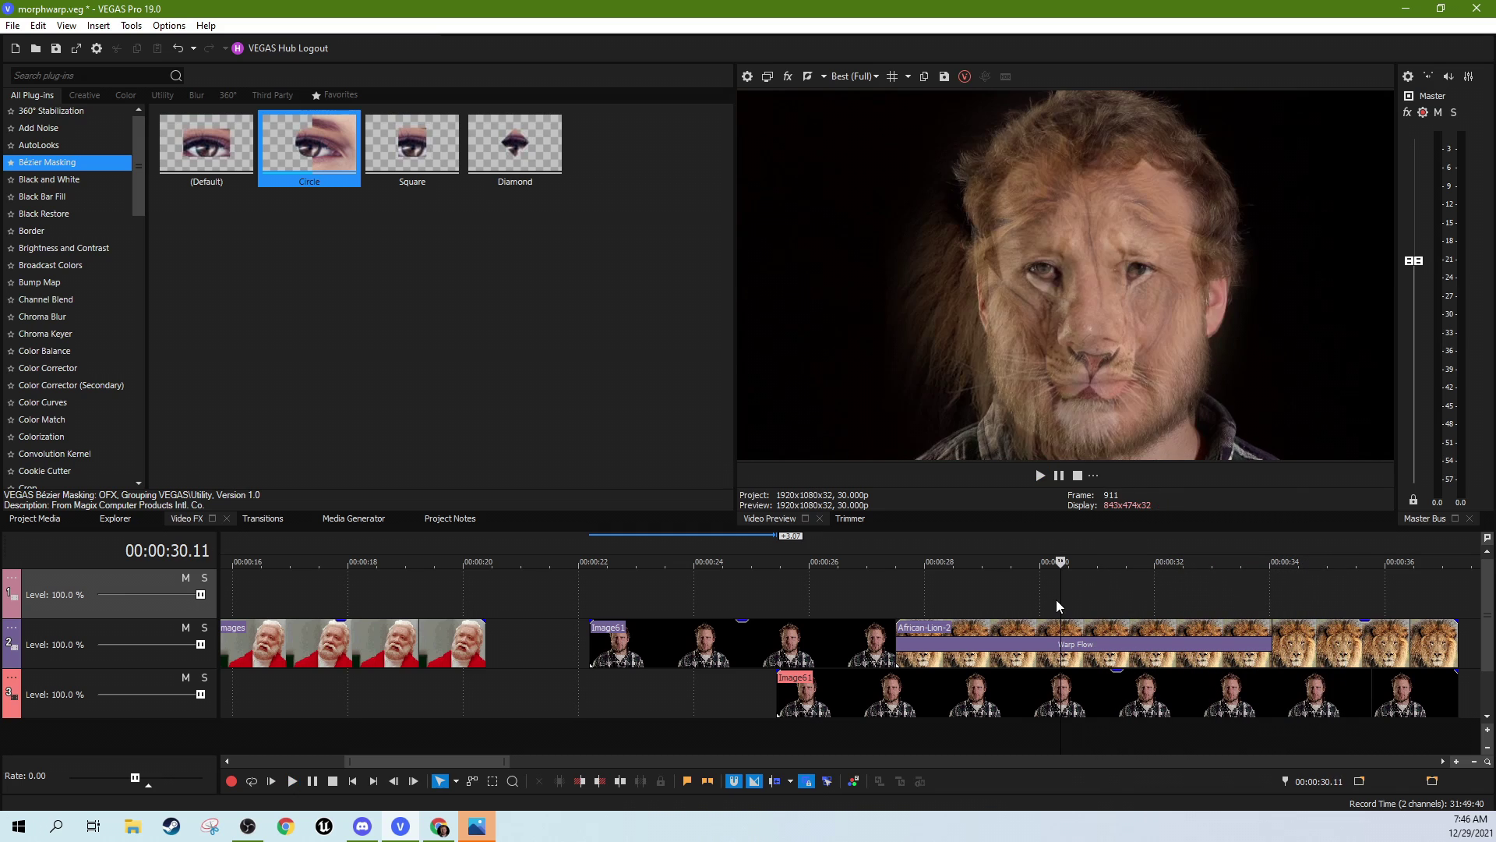
{"action": "left_click", "coordinate": [919, 577]}
{"action": "key", "text": "space"}
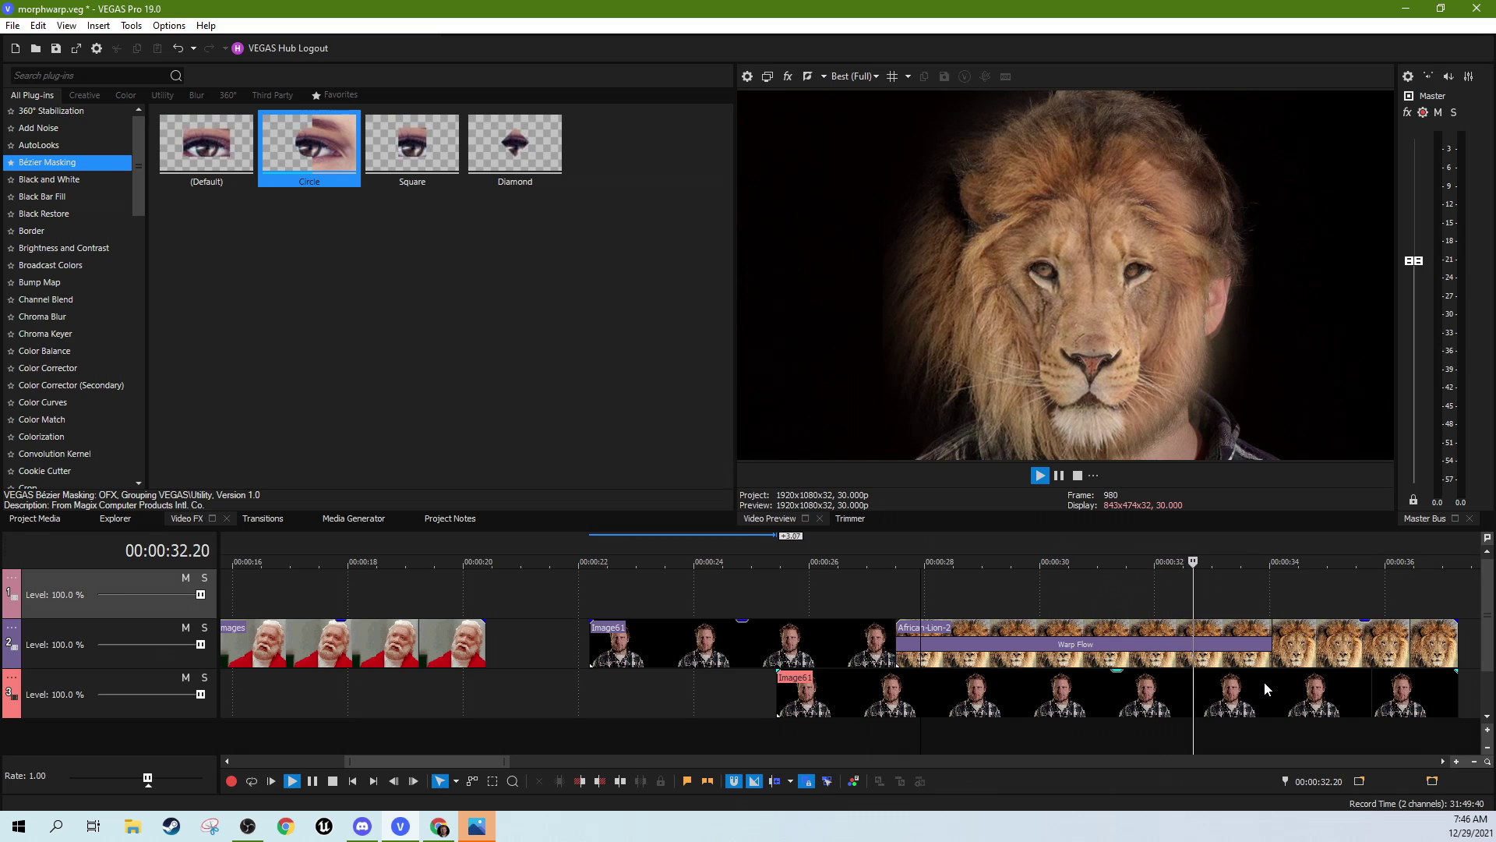
{"action": "key", "text": "space"}
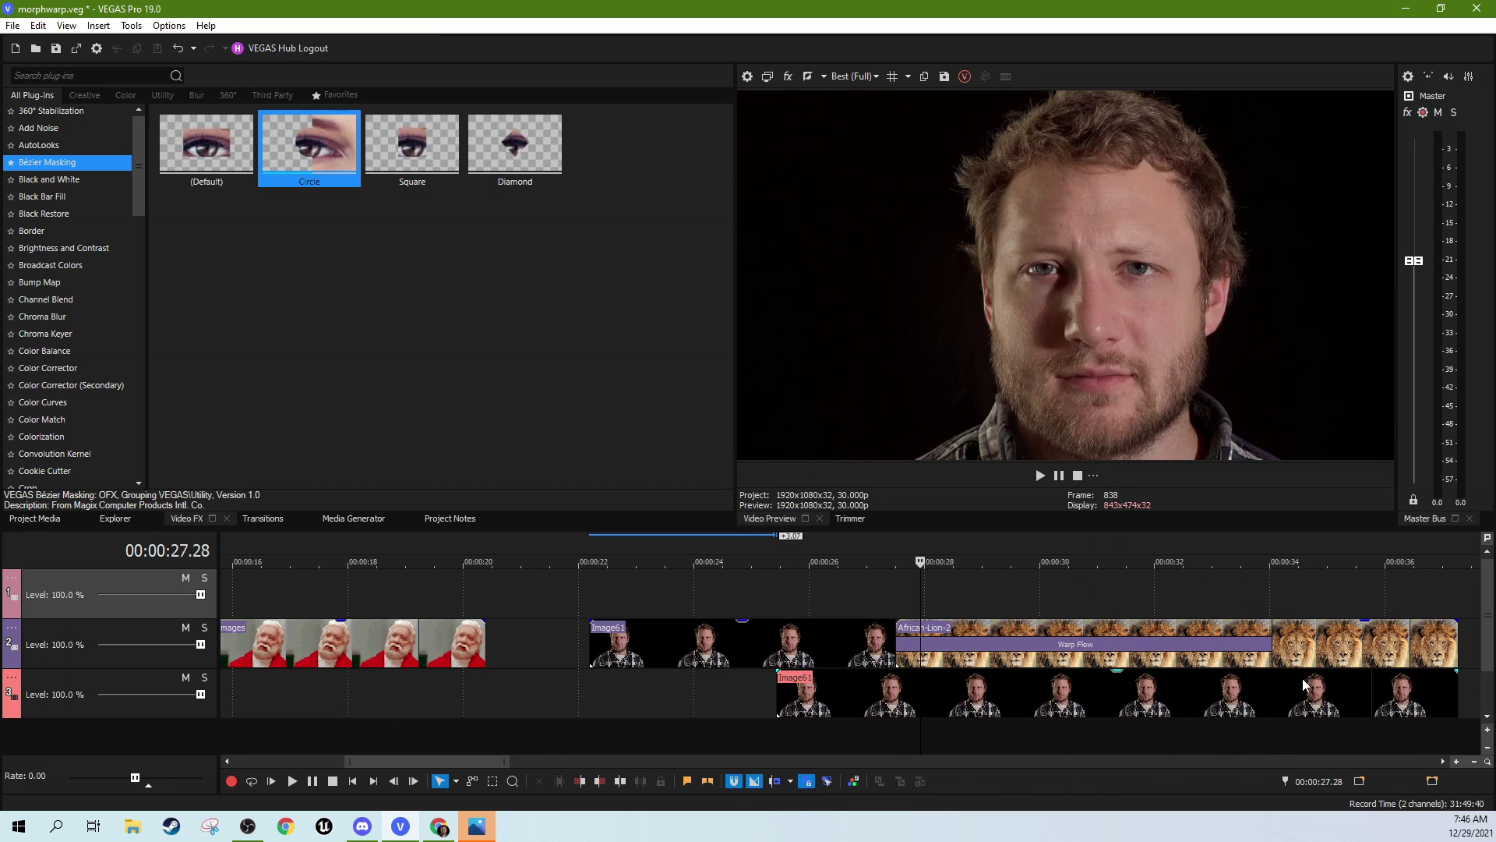
{"action": "left_click", "coordinate": [1300, 663]}
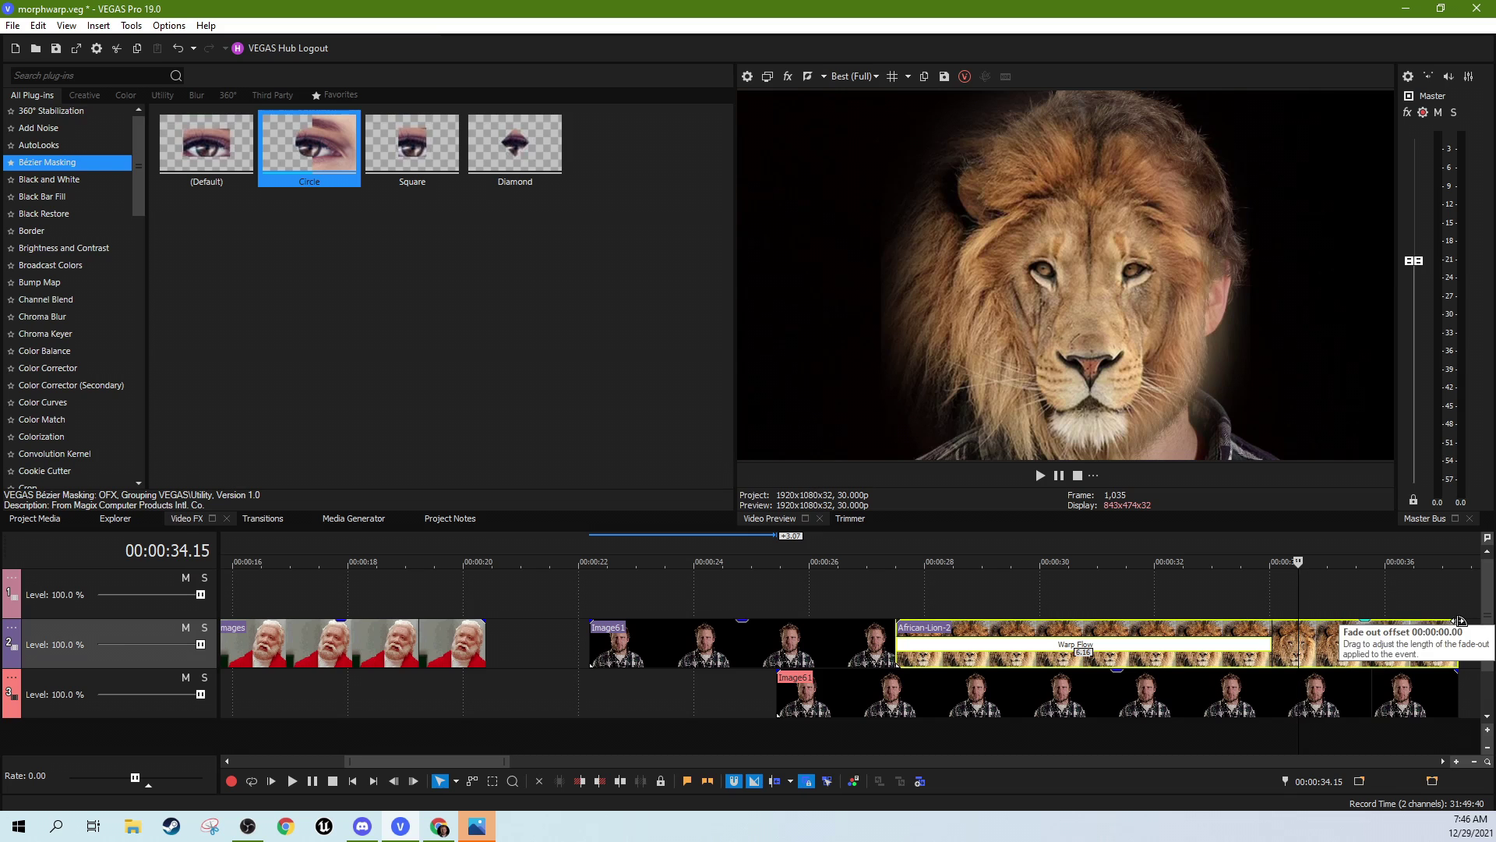
{"action": "left_click", "coordinate": [1363, 653]}
{"action": "right_click", "coordinate": [1385, 652]}
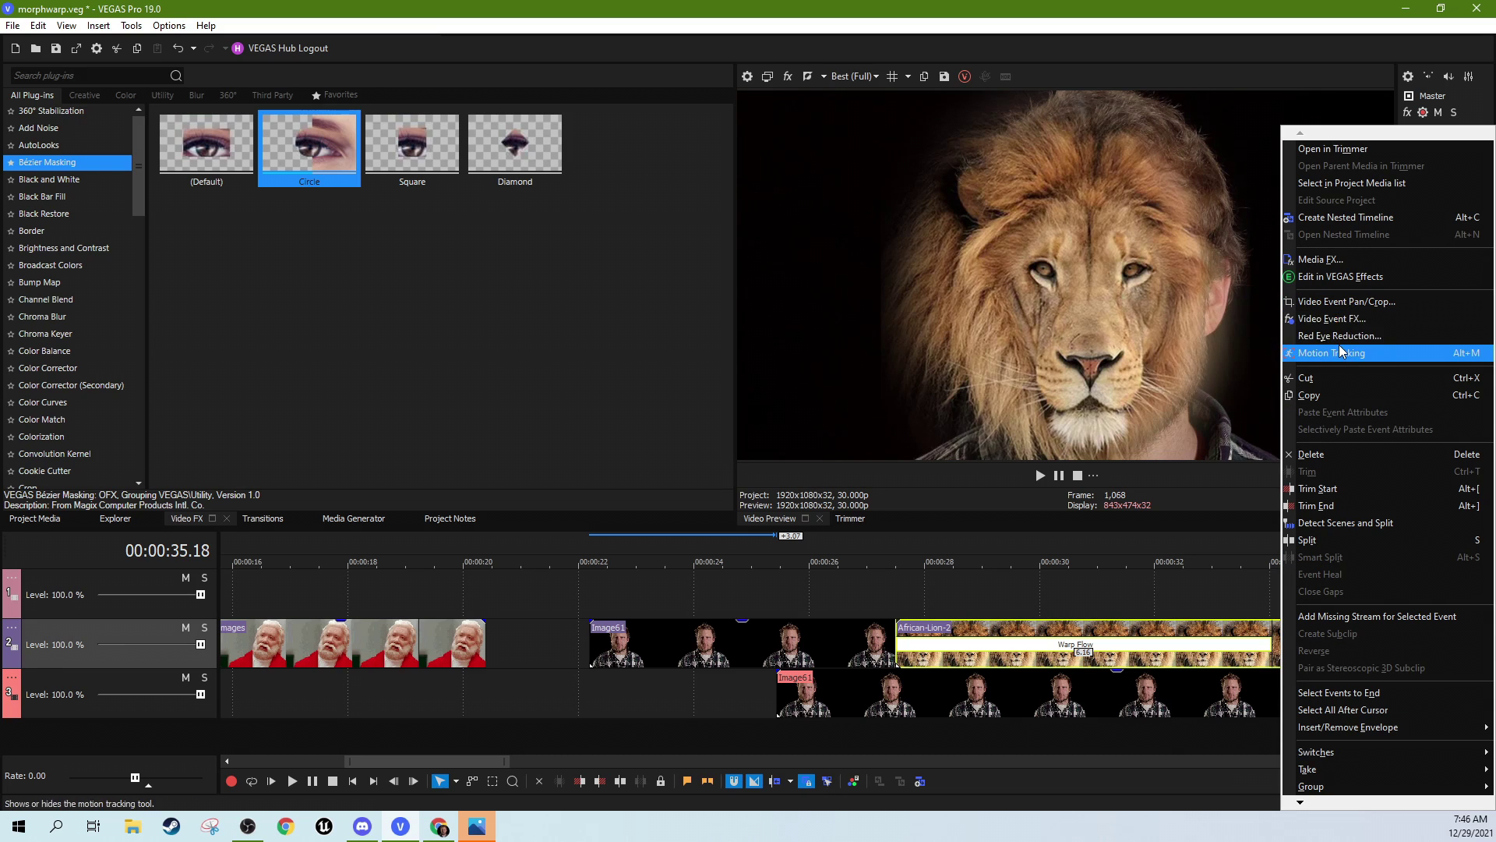
- Apply the 16:9 framing preset to the African-Lion-2 Pan/Crop and tighten it to 878.1 × 493.5
{"action": "left_click", "coordinate": [1343, 302]}
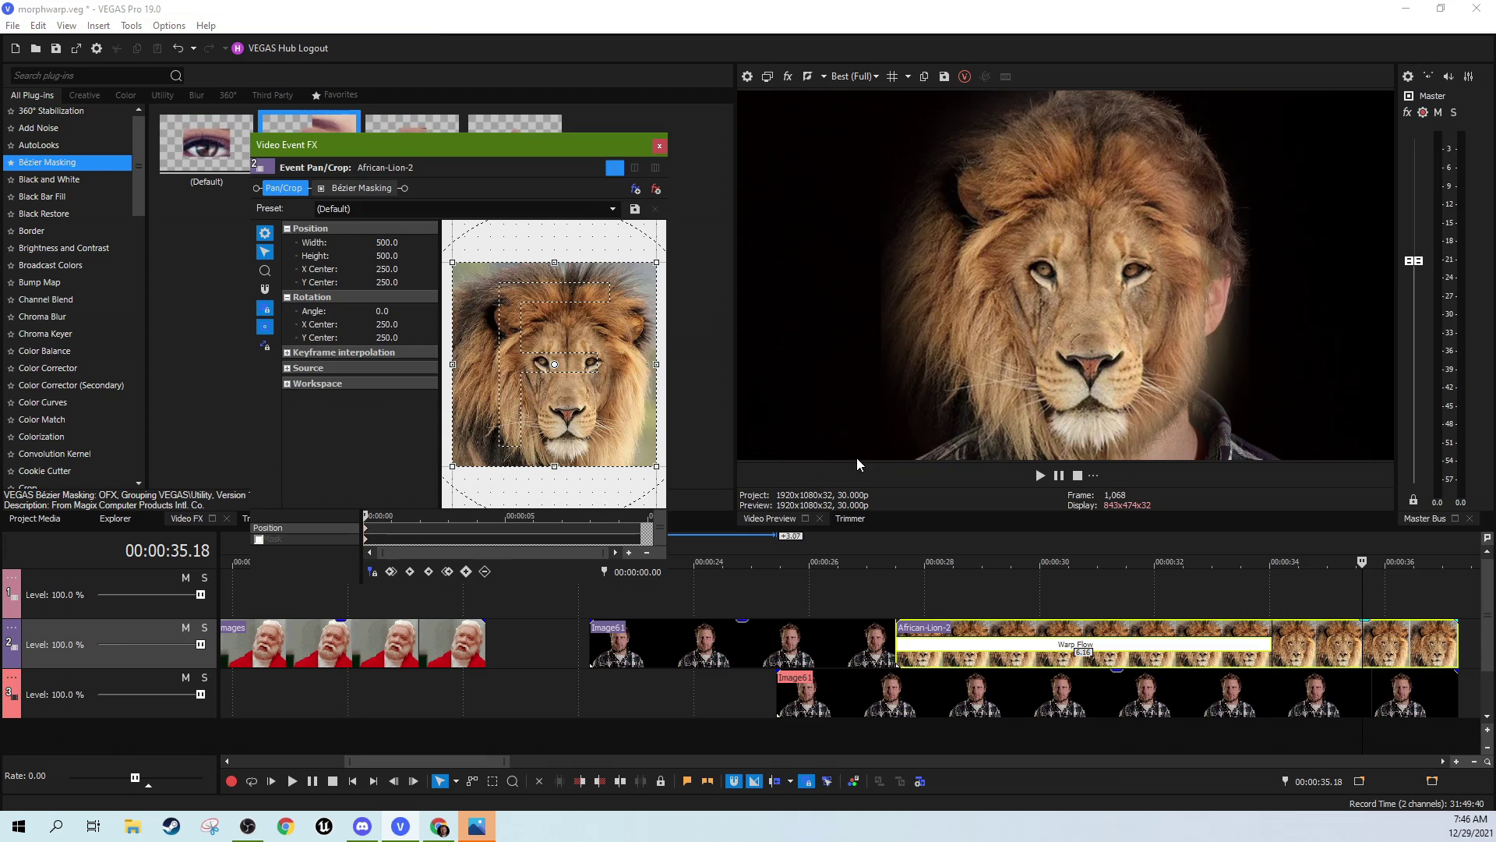
{"action": "left_click", "coordinate": [613, 209]}
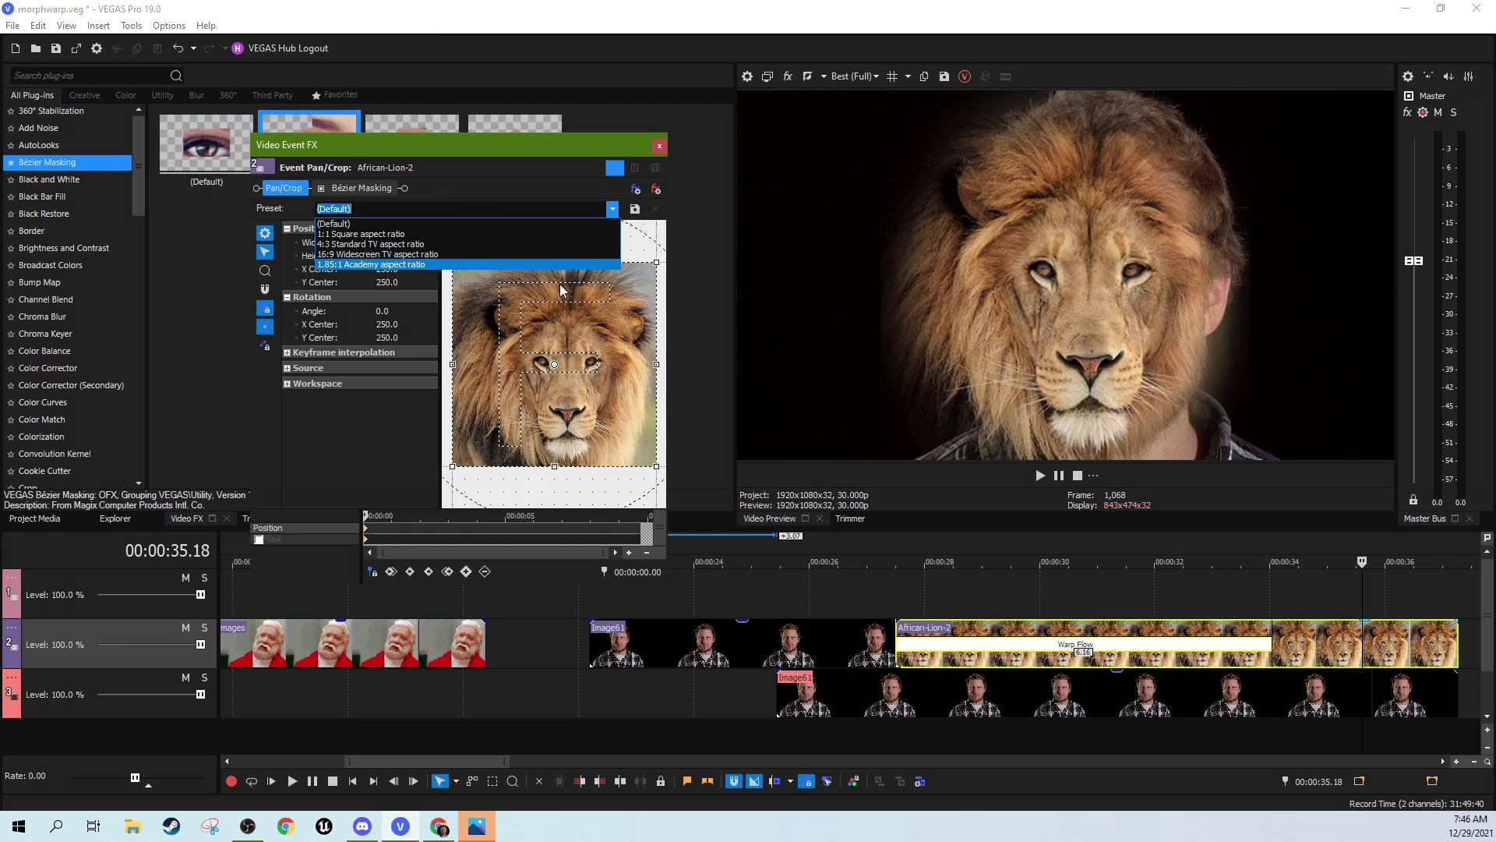
{"action": "left_click", "coordinate": [558, 255]}
{"action": "left_click_drag", "start_coordinate": [653, 306], "coordinate": [757, 257]}
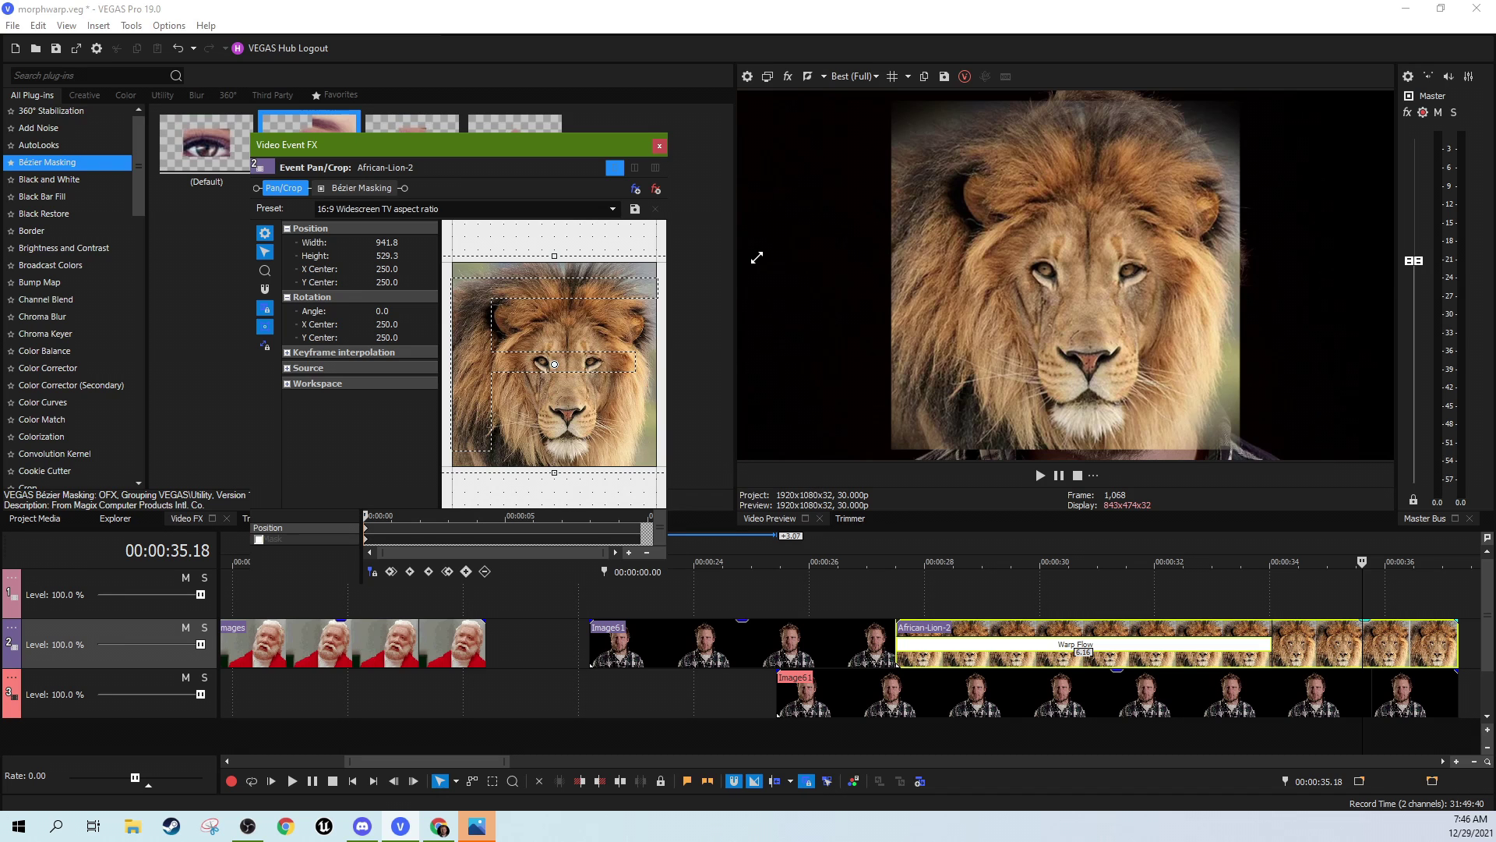
{"action": "left_click_drag", "start_coordinate": [756, 258], "coordinate": [735, 260]}
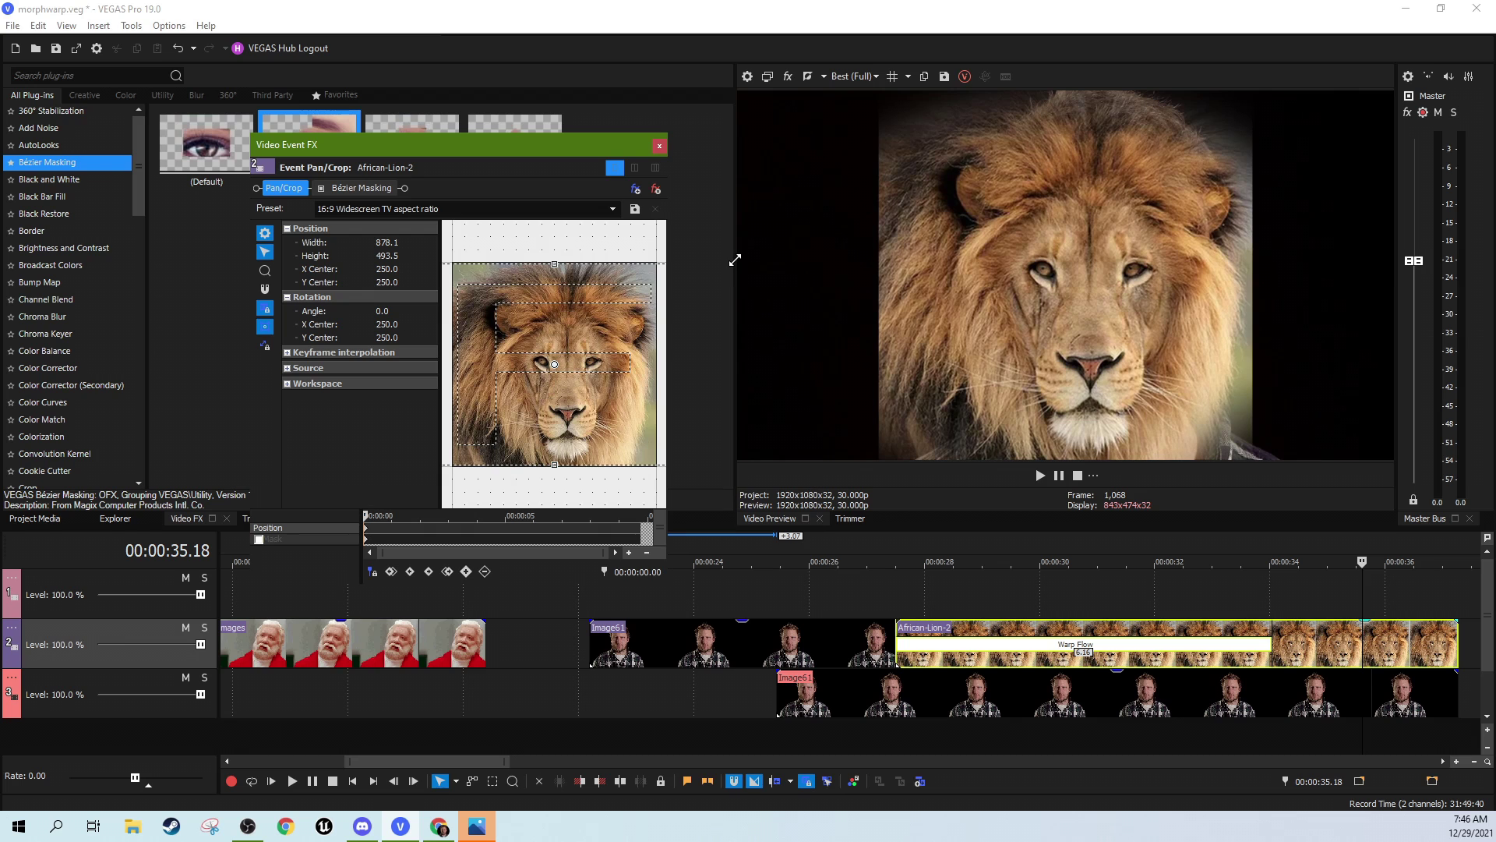
{"action": "left_click", "coordinate": [659, 146]}
- Play the timeline from just before the morph to preview the tighter lion crop
{"action": "left_click", "coordinate": [852, 597]}
{"action": "key", "text": "space"}
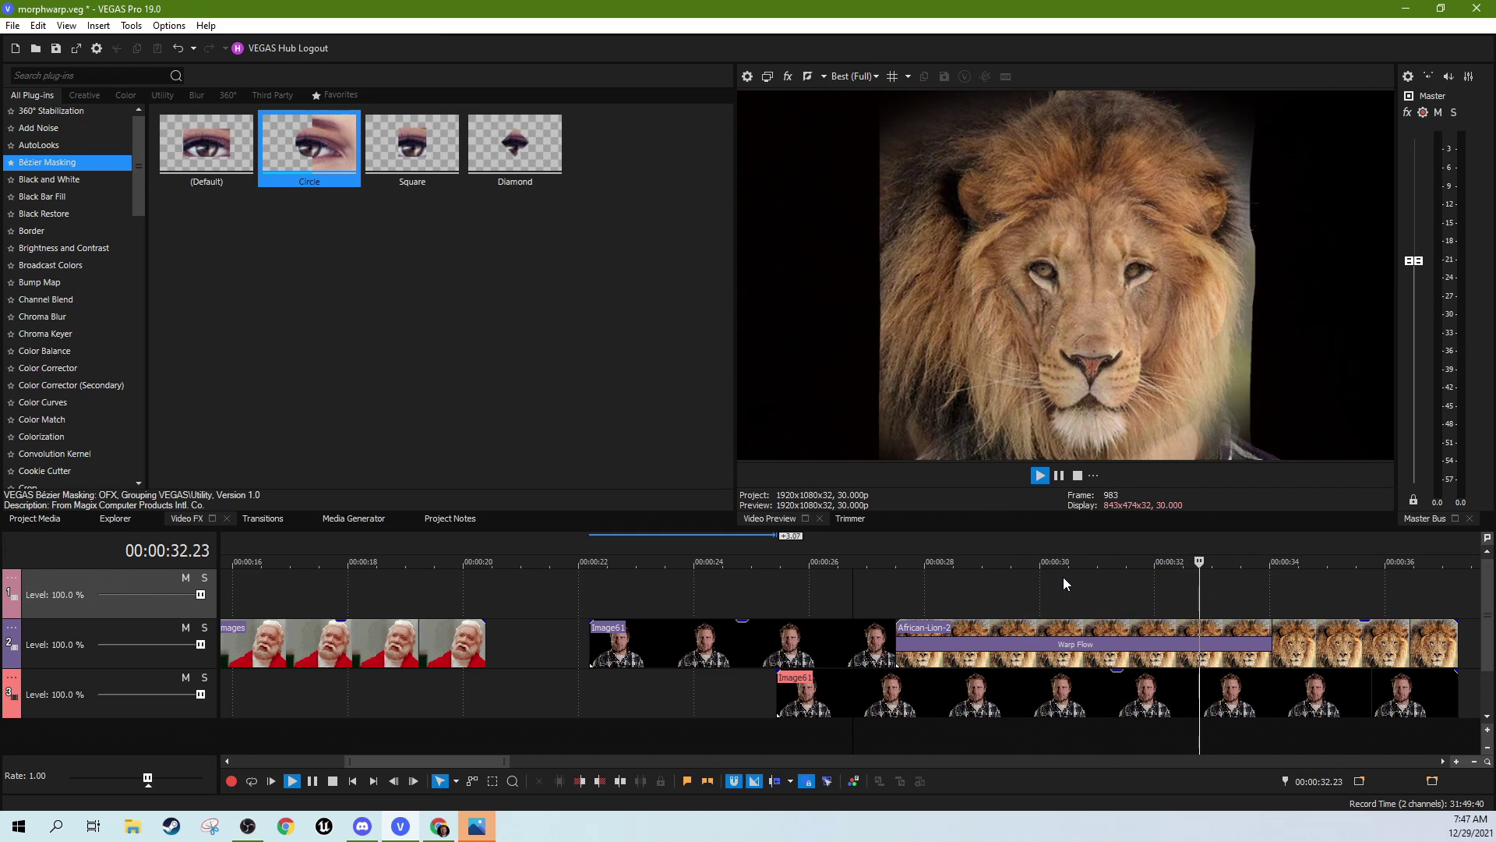
{"action": "key", "text": "space"}
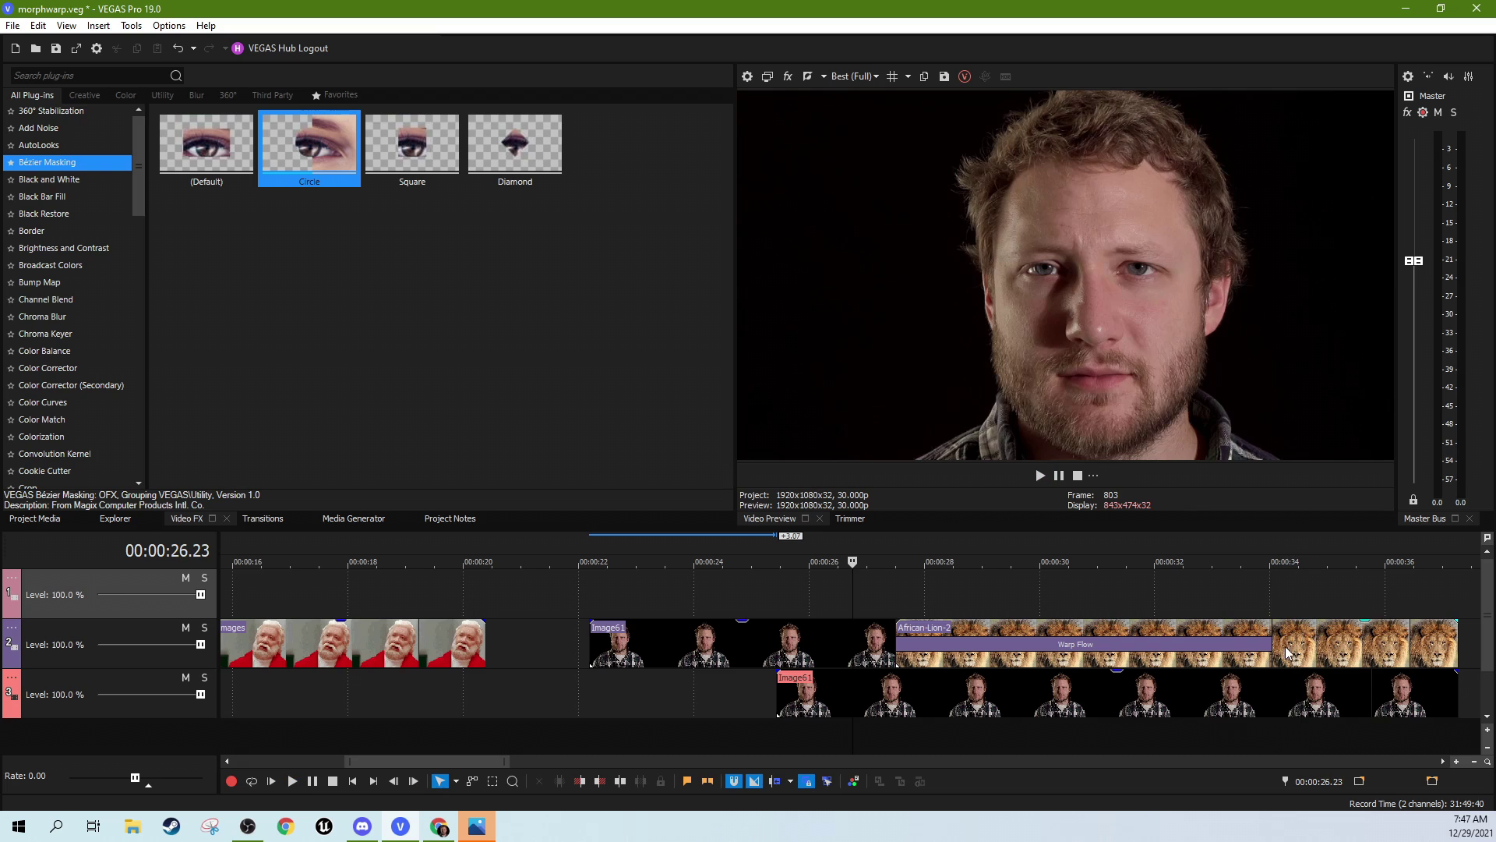
- Apply the default Bézier Masking preset to the lion event and remove the duplicate mask
{"action": "right_click", "coordinate": [1286, 651]}
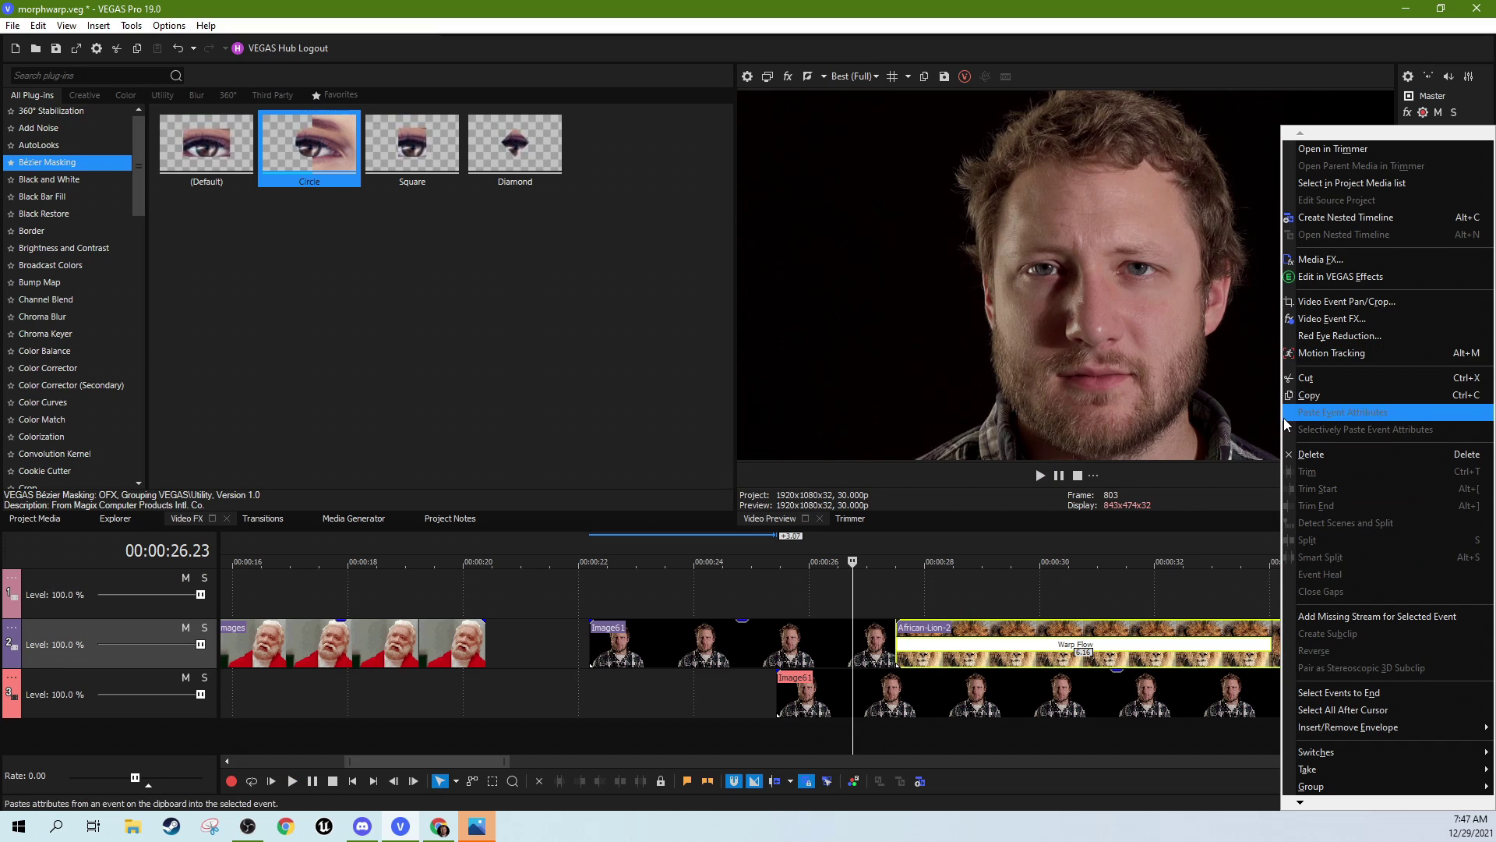
{"action": "left_click", "coordinate": [1172, 587]}
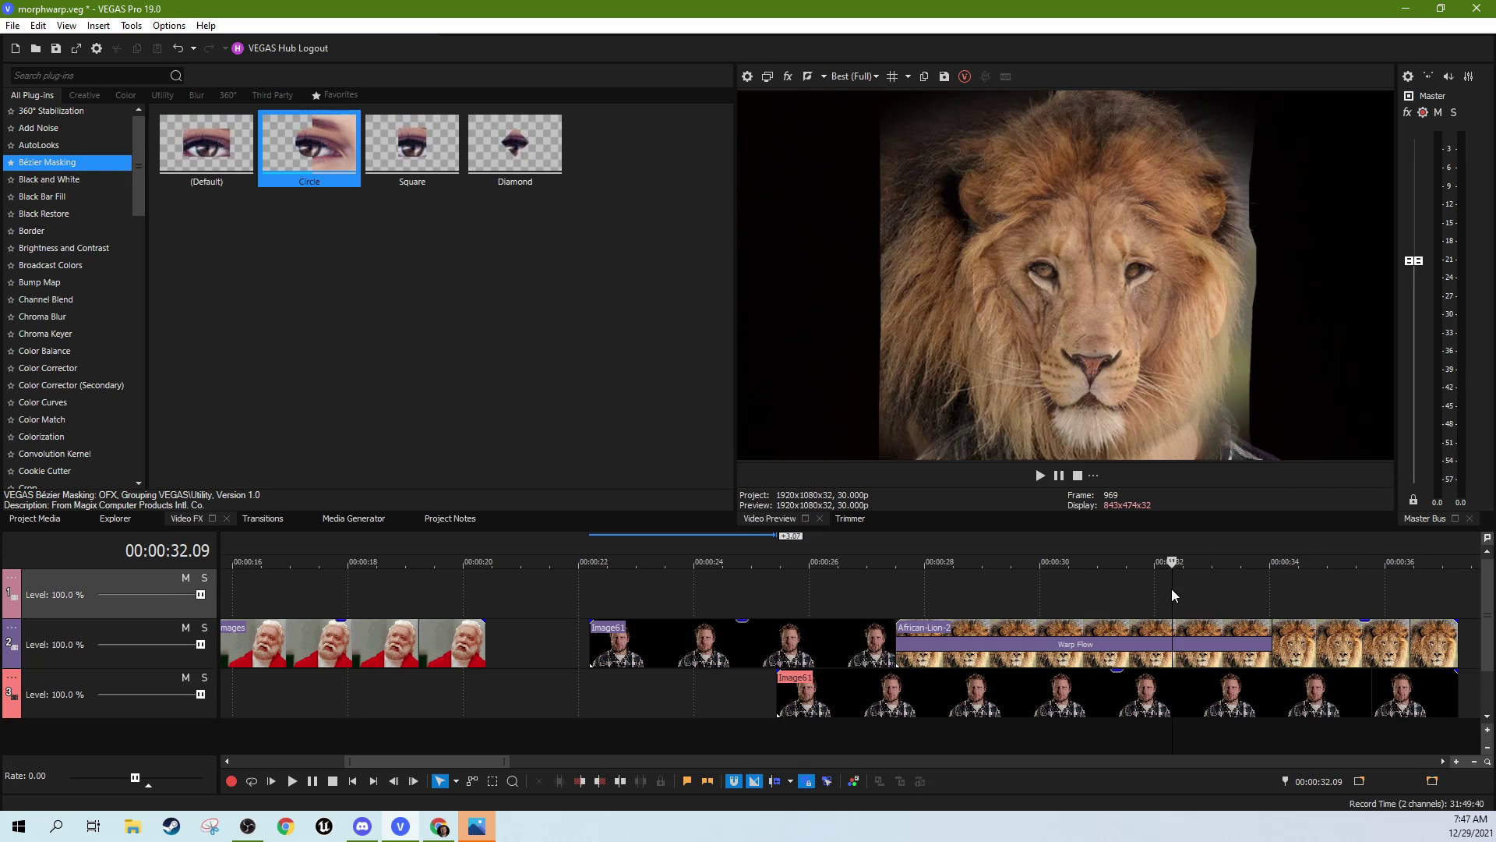
{"action": "left_click", "coordinate": [1294, 579]}
{"action": "left_click_drag", "start_coordinate": [231, 180], "coordinate": [748, 411]}
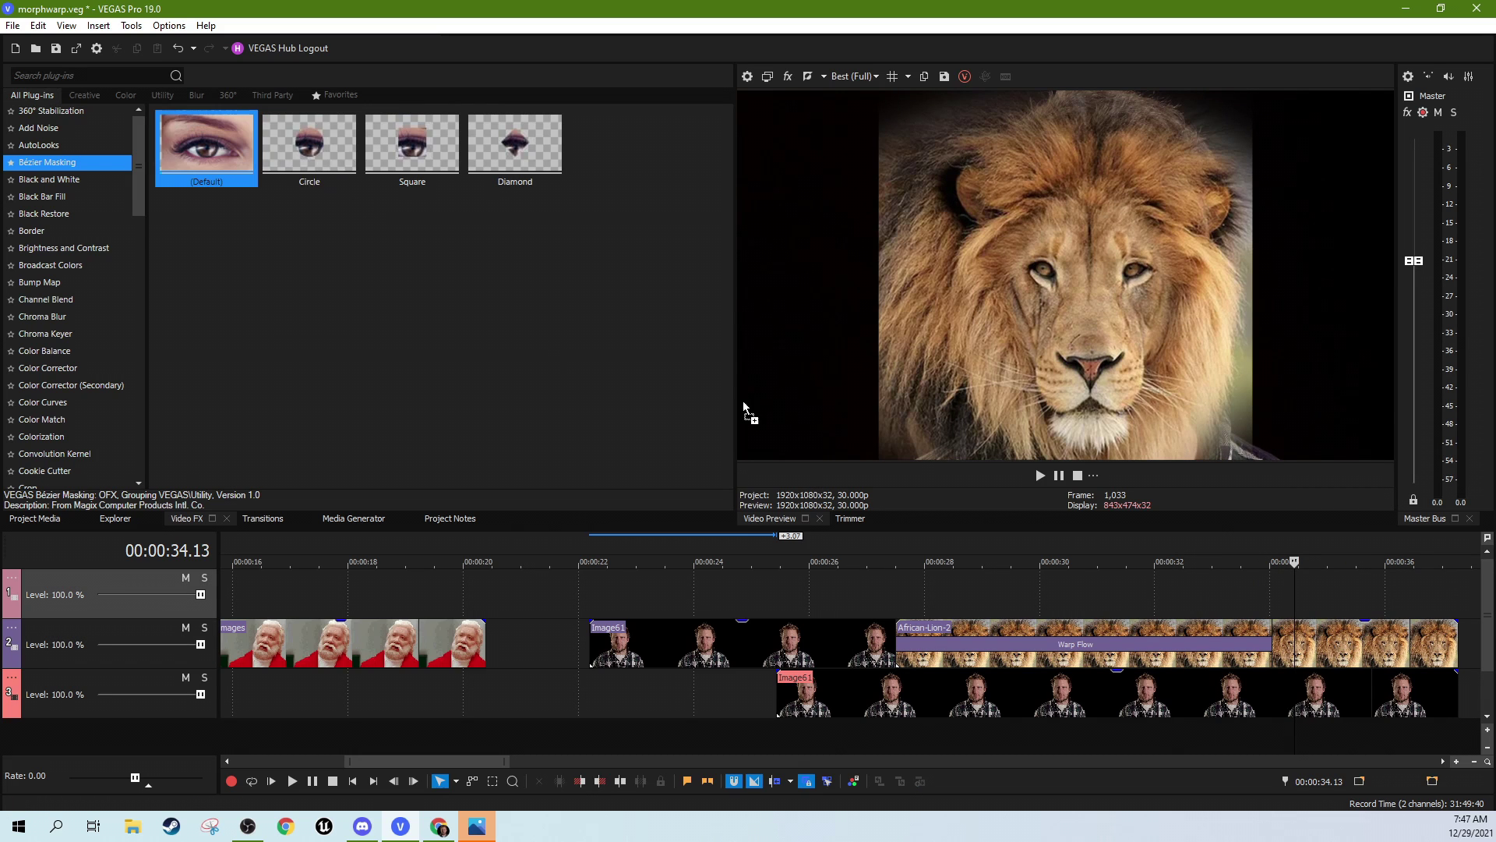
{"action": "left_click", "coordinate": [656, 189]}
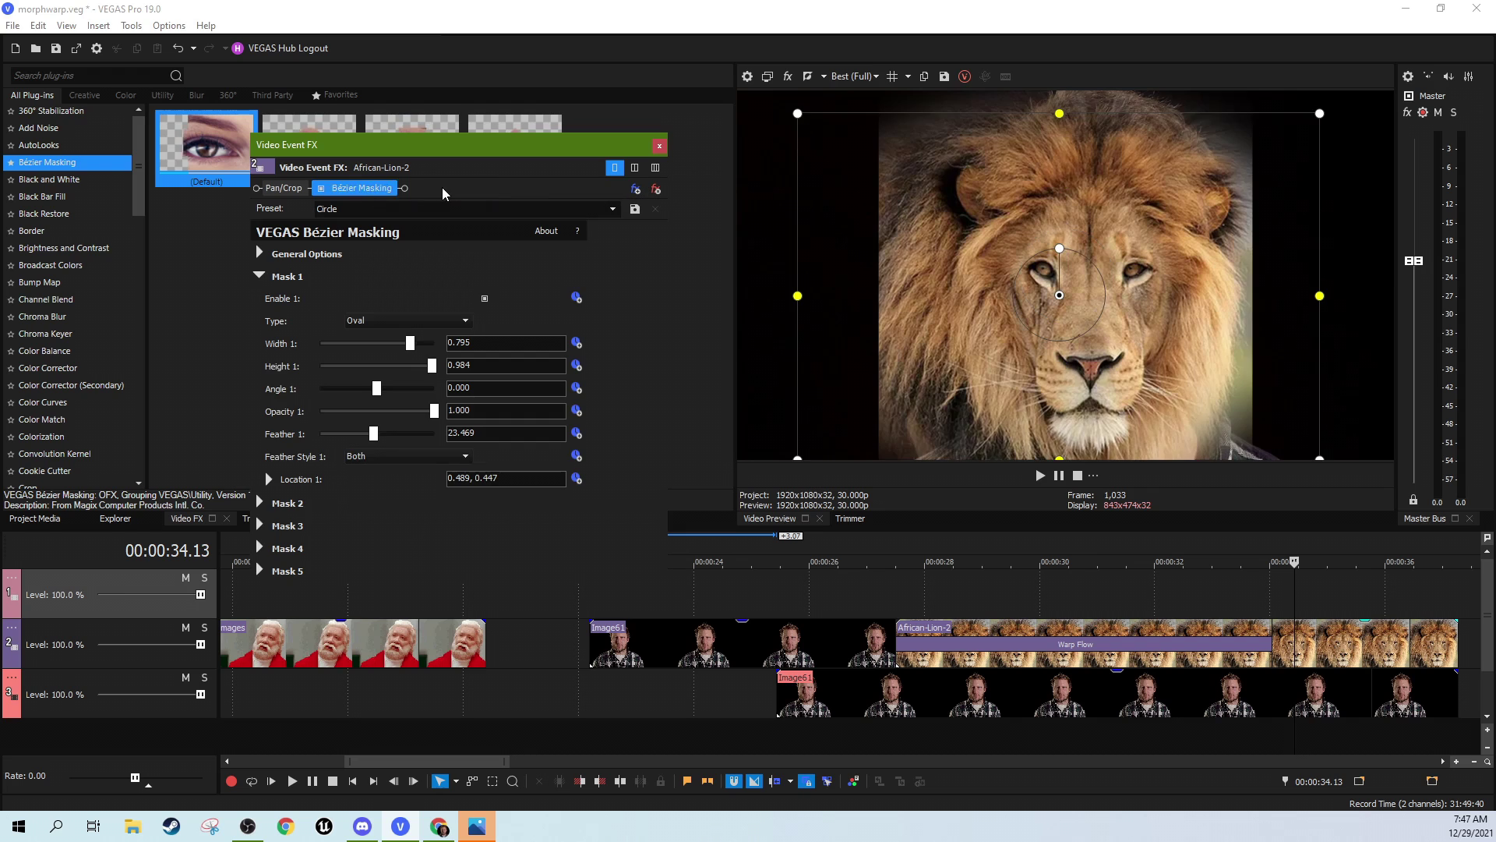
- Narrow the lion's oval mask to width 0.525 and recentre it on the face, checking playback
{"action": "mouse_move", "coordinate": [1260, 283]}
{"action": "left_mouse_down"}
{"action": "mouse_move", "coordinate": [1274, 283]}
{"action": "mouse_move", "coordinate": [1246, 284]}
{"action": "left_mouse_up"}
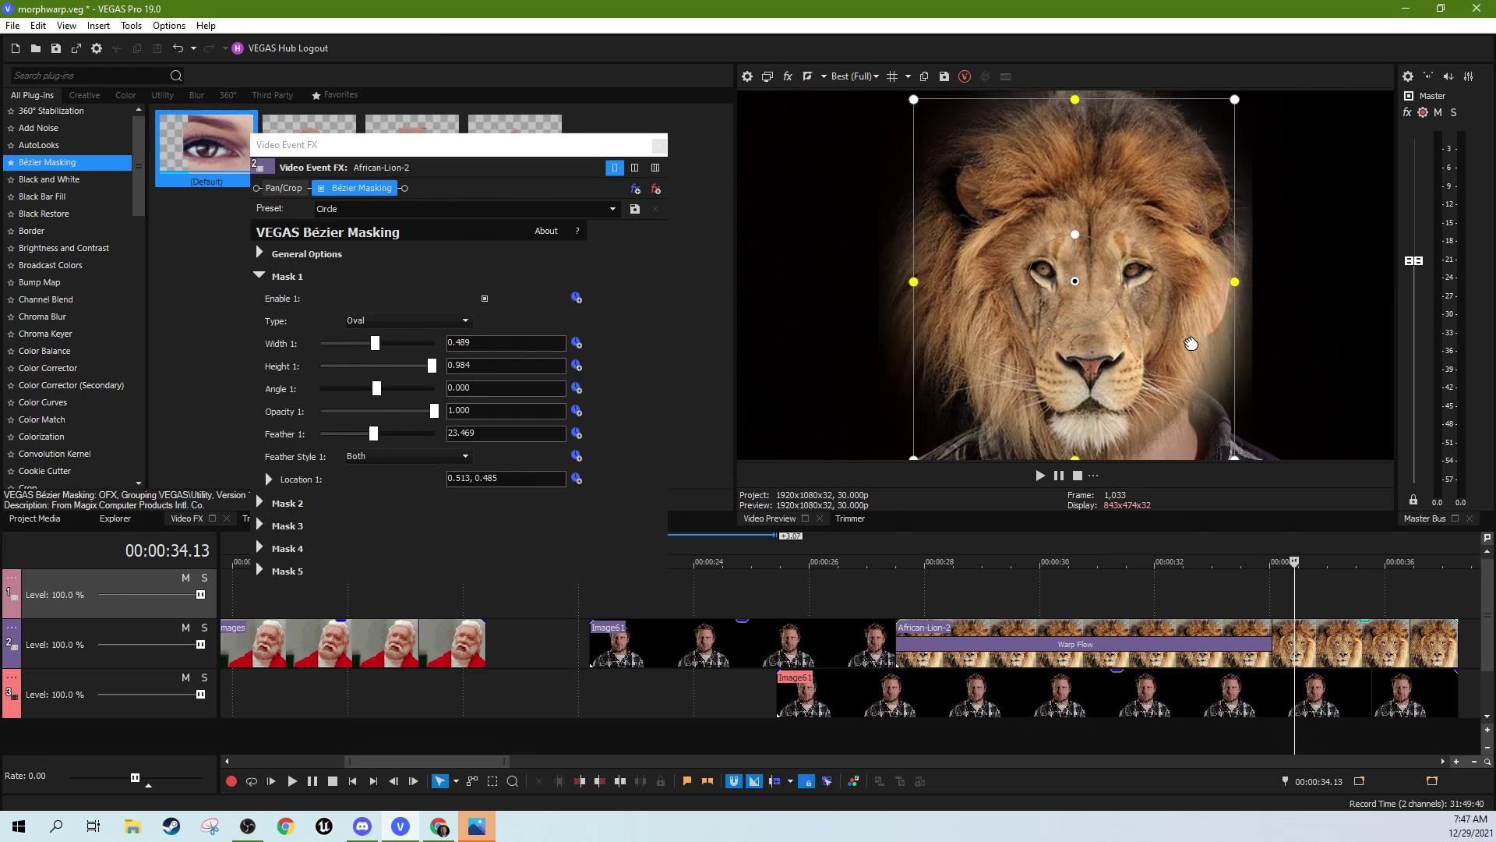
{"action": "left_click_drag", "start_coordinate": [1004, 267], "coordinate": [990, 297]}
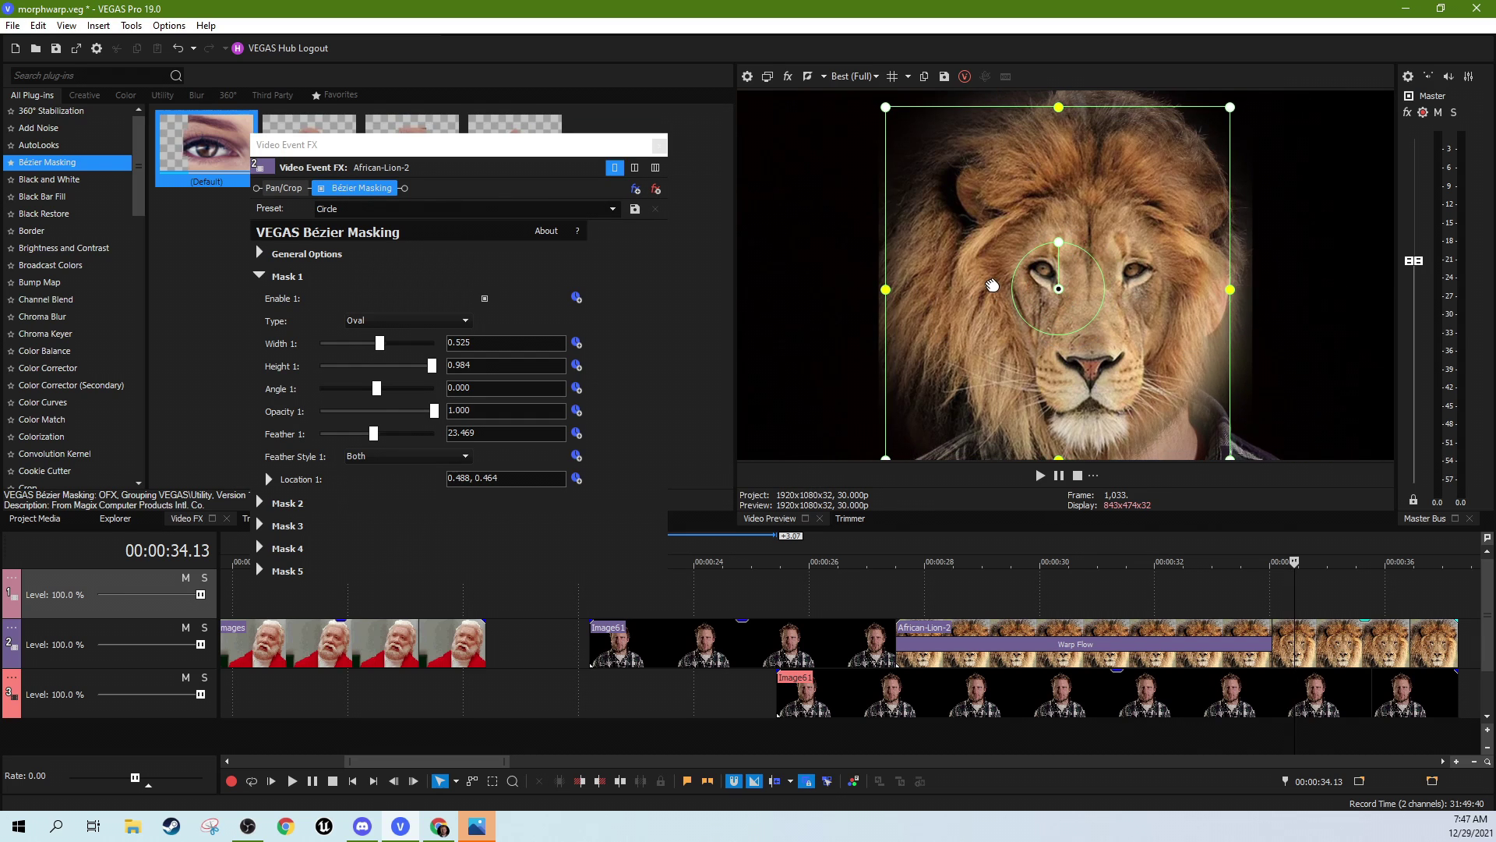
{"action": "left_click", "coordinate": [1039, 475]}
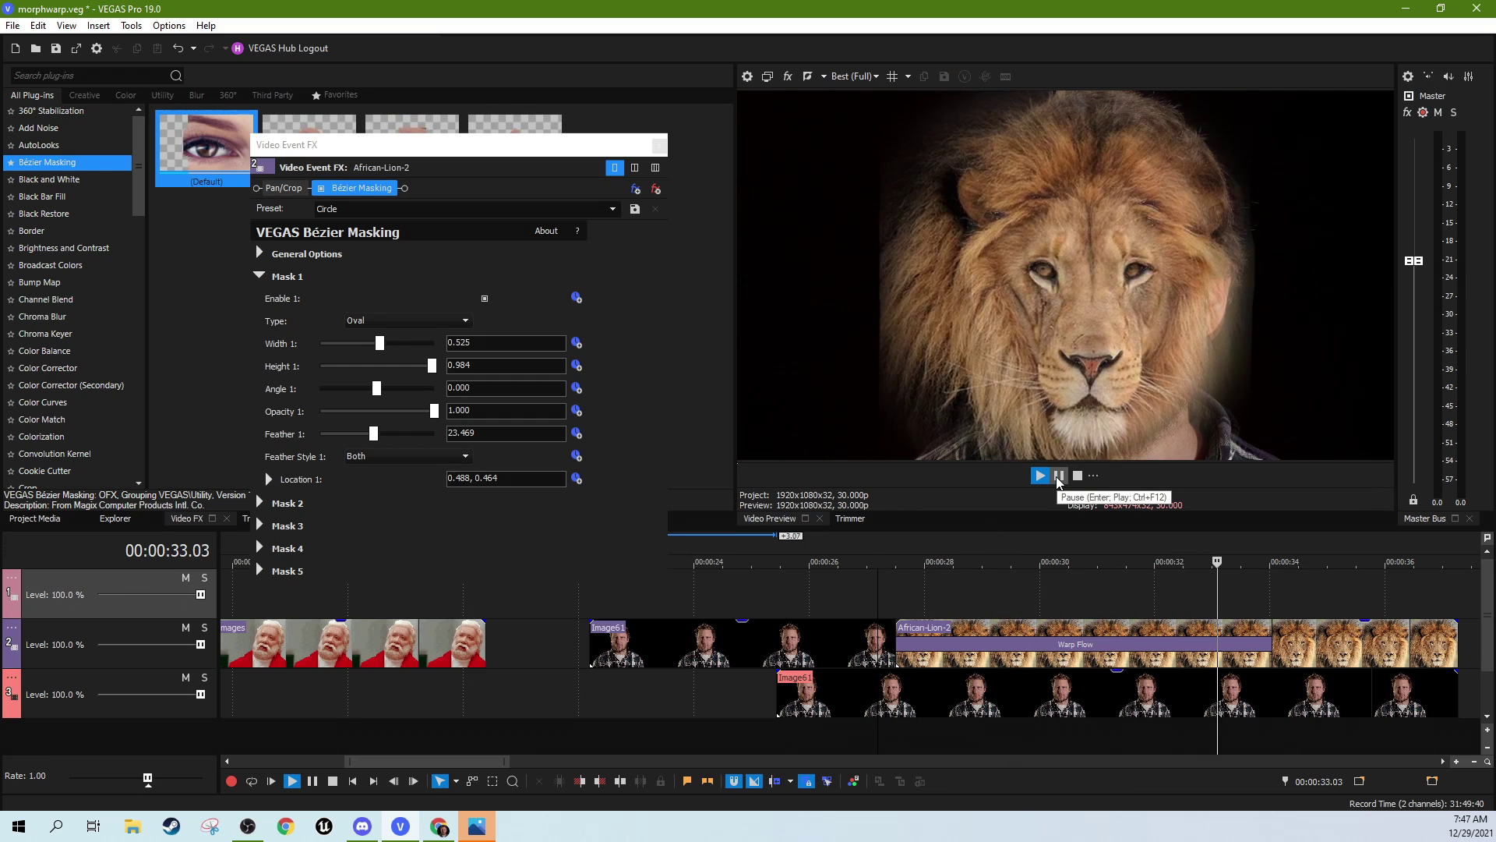
{"action": "left_click", "coordinate": [1058, 477]}
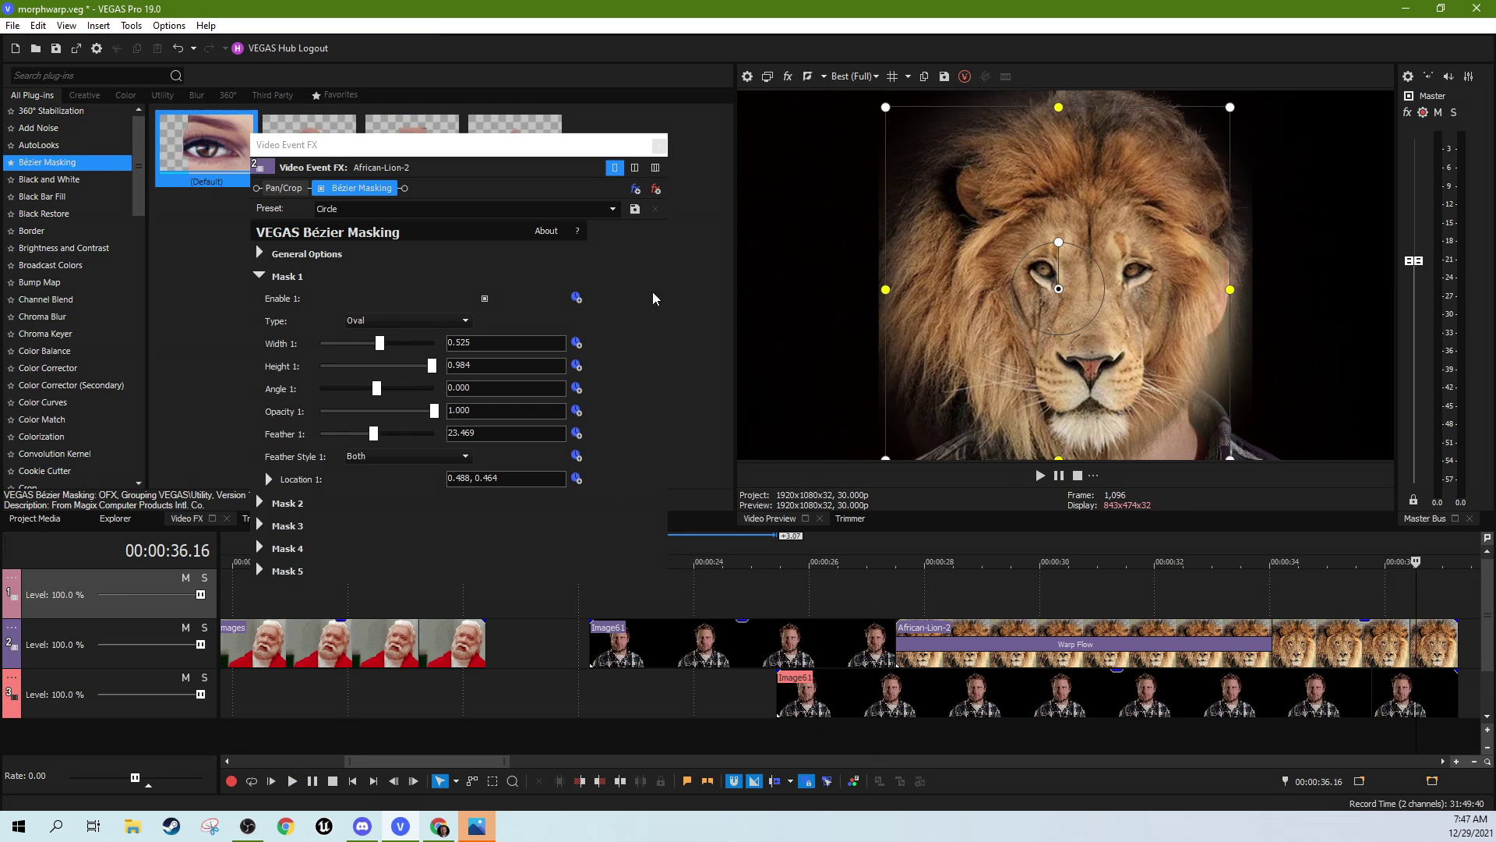
{"action": "left_click", "coordinate": [659, 145]}
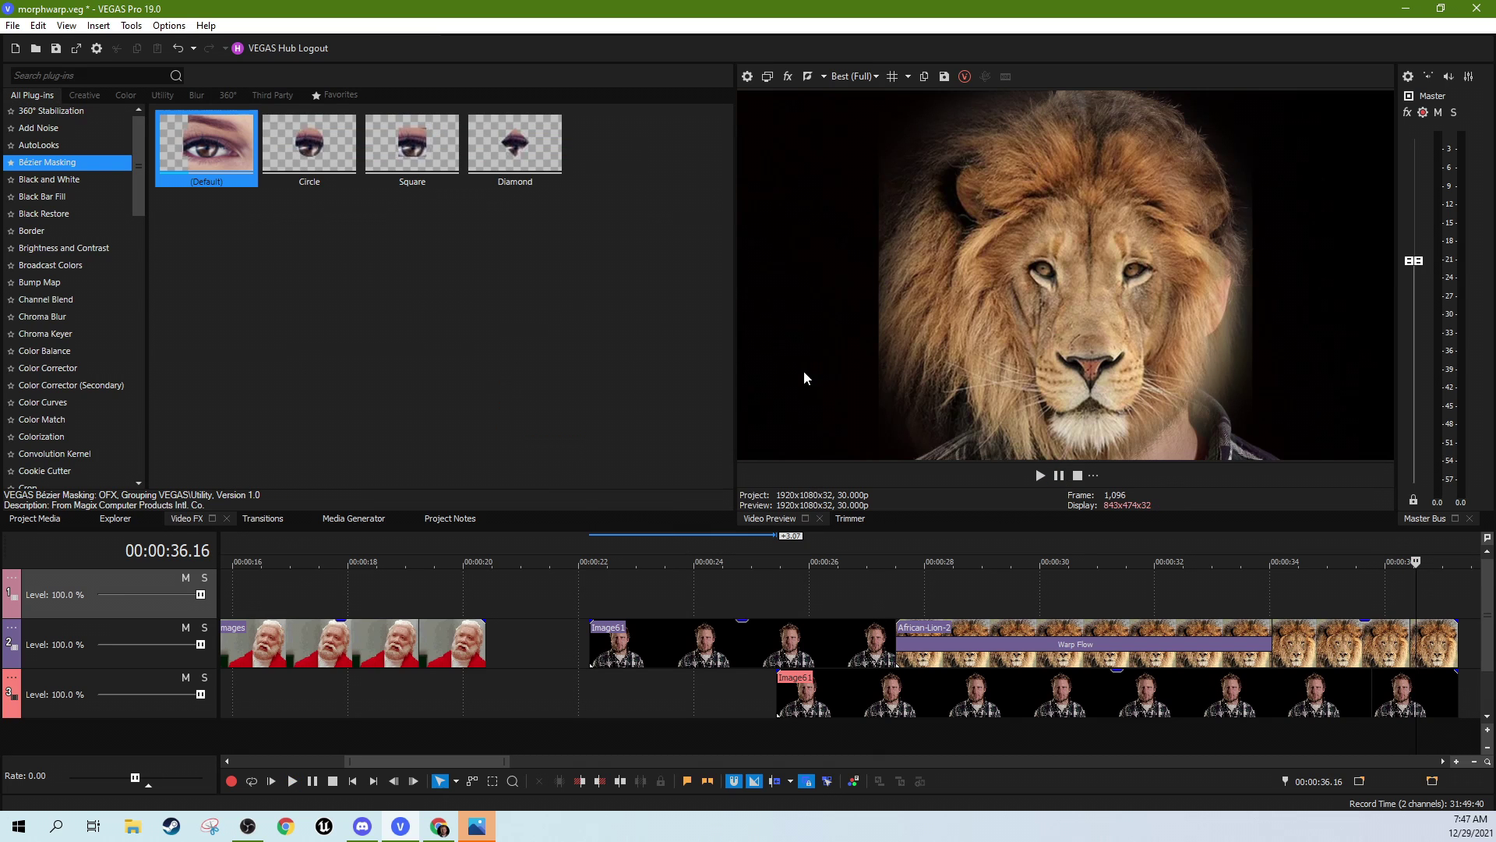
- Review the lion-end, mid-morph and pre-morph frames on the timeline
{"action": "left_click", "coordinate": [1327, 641]}
{"action": "scroll", "coordinate": [823, 591], "scroll_direction": "left", "scroll_amount": 5}
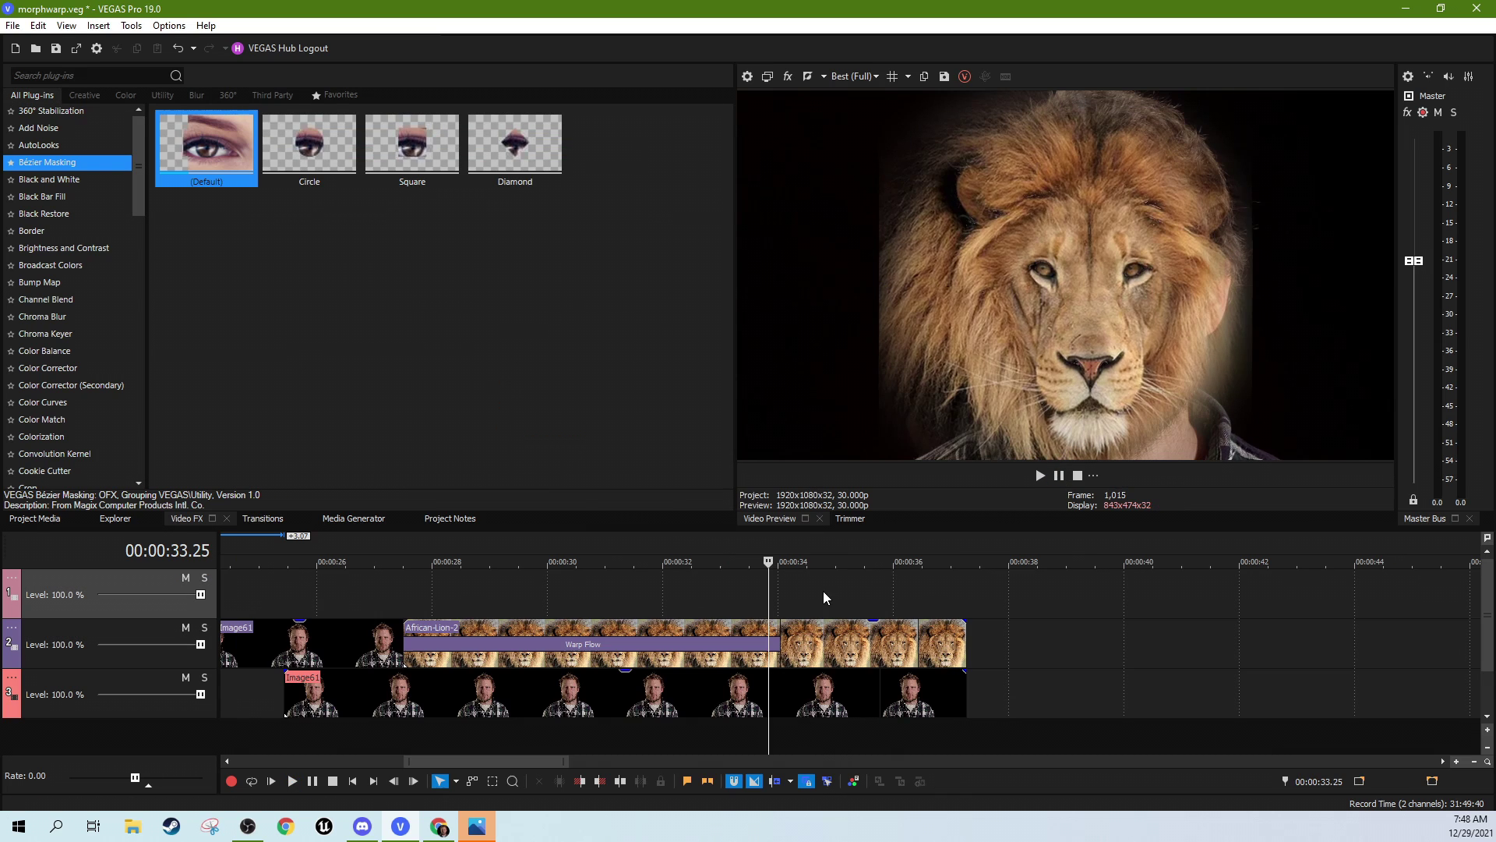
{"action": "left_click", "coordinate": [823, 590]}
{"action": "left_click", "coordinate": [871, 601]}
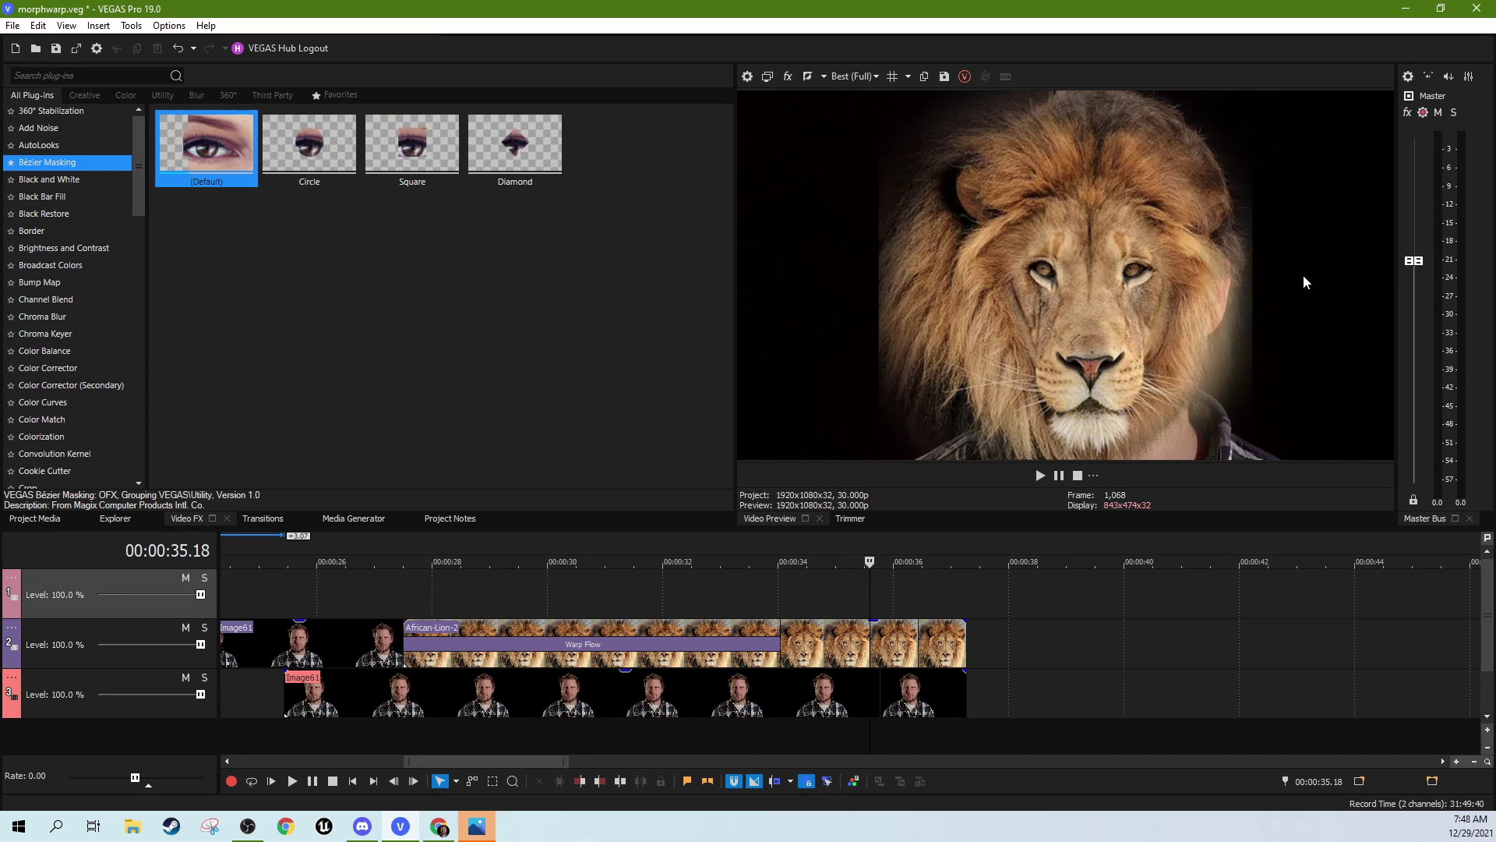
{"action": "left_click", "coordinate": [592, 614]}
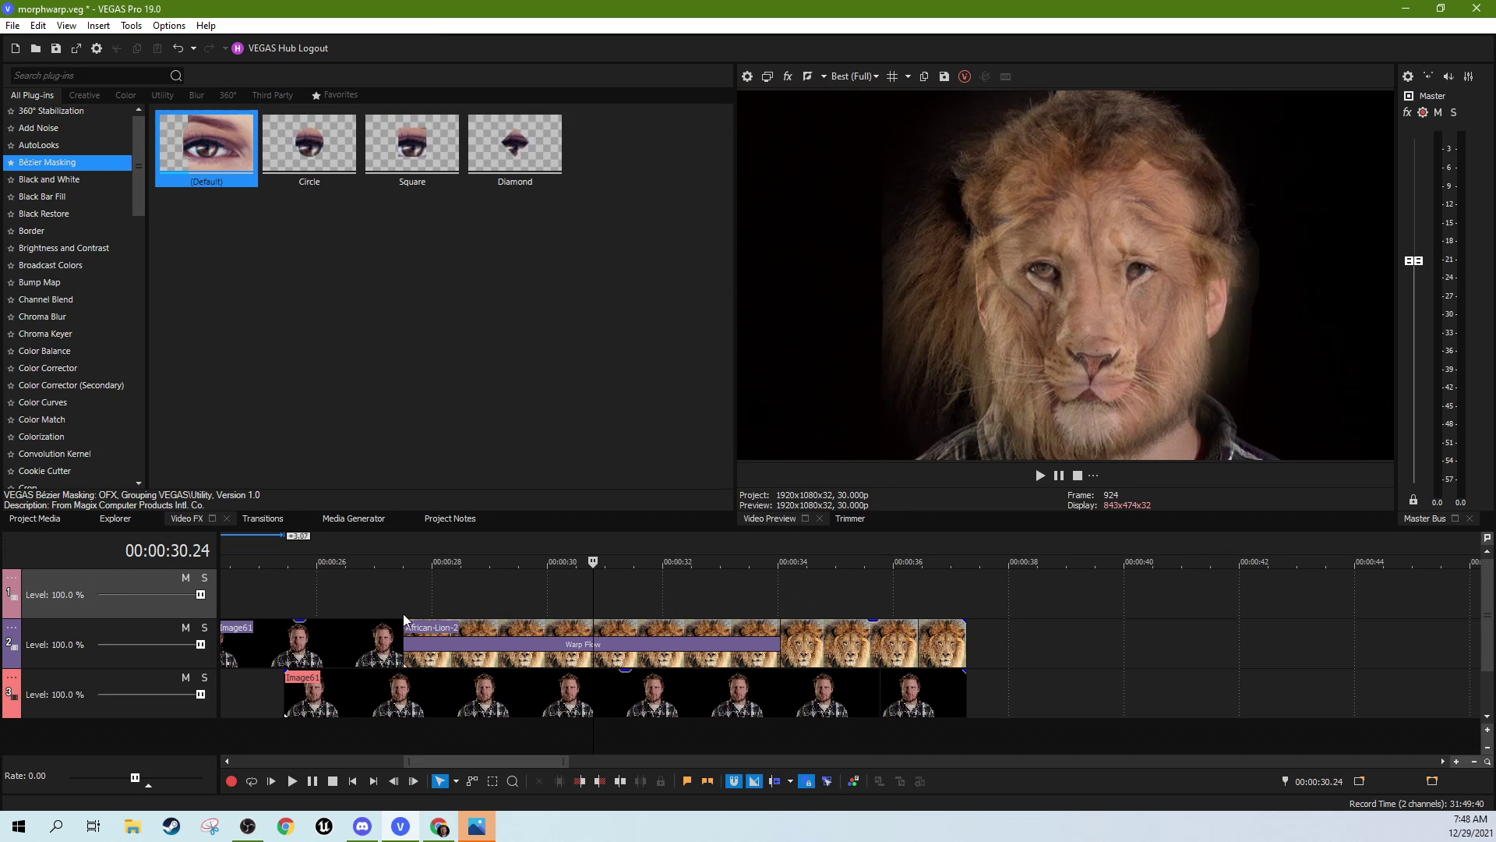
{"action": "left_click", "coordinate": [331, 616]}
{"action": "left_click", "coordinate": [816, 605]}
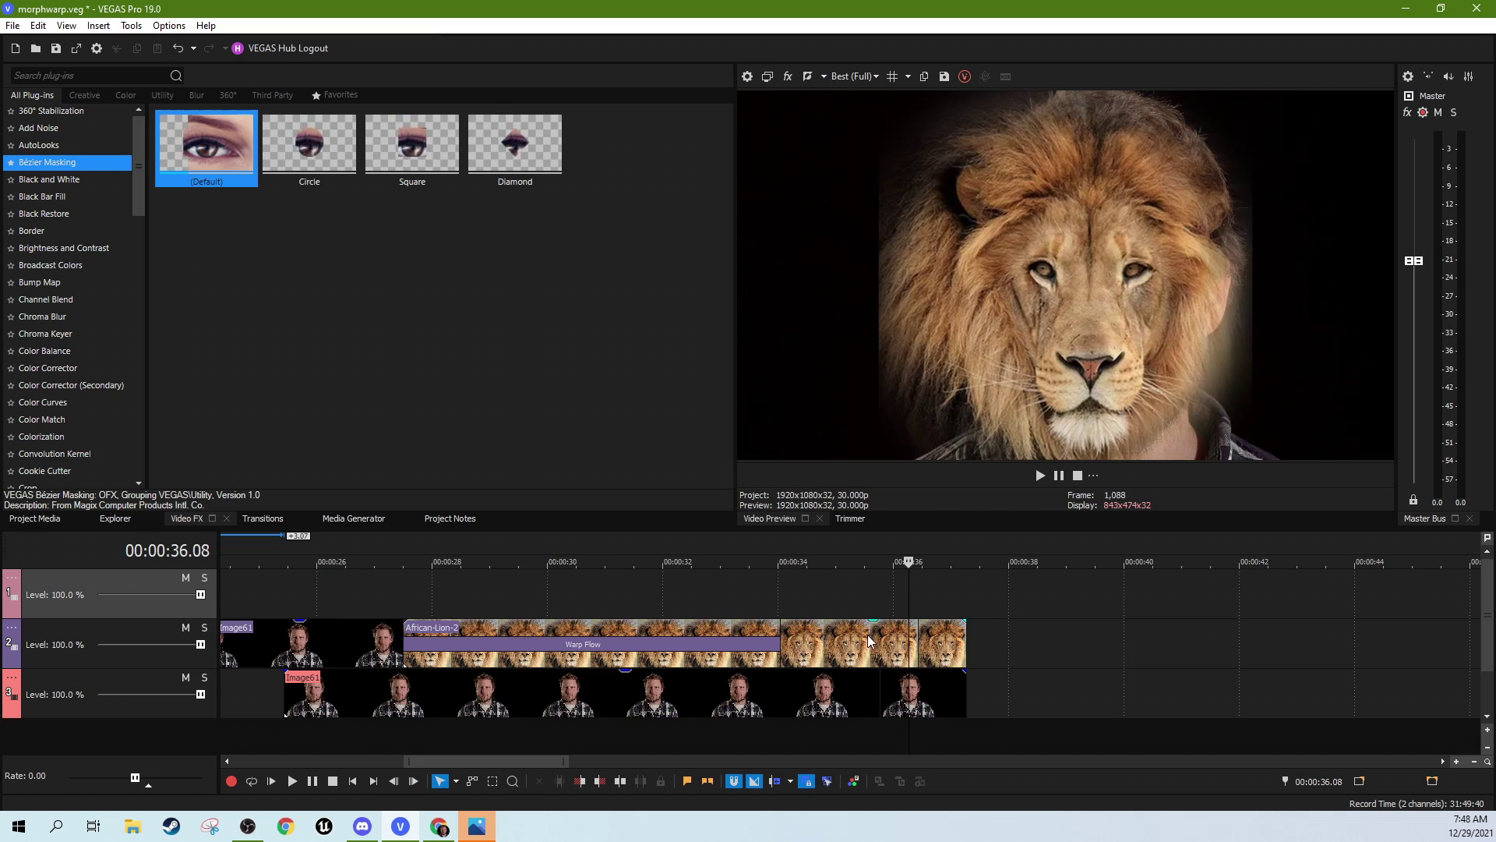
- Select the Image61 man clip on track 3 and apply the default Bézier Masking preset
{"action": "left_click", "coordinate": [817, 709]}
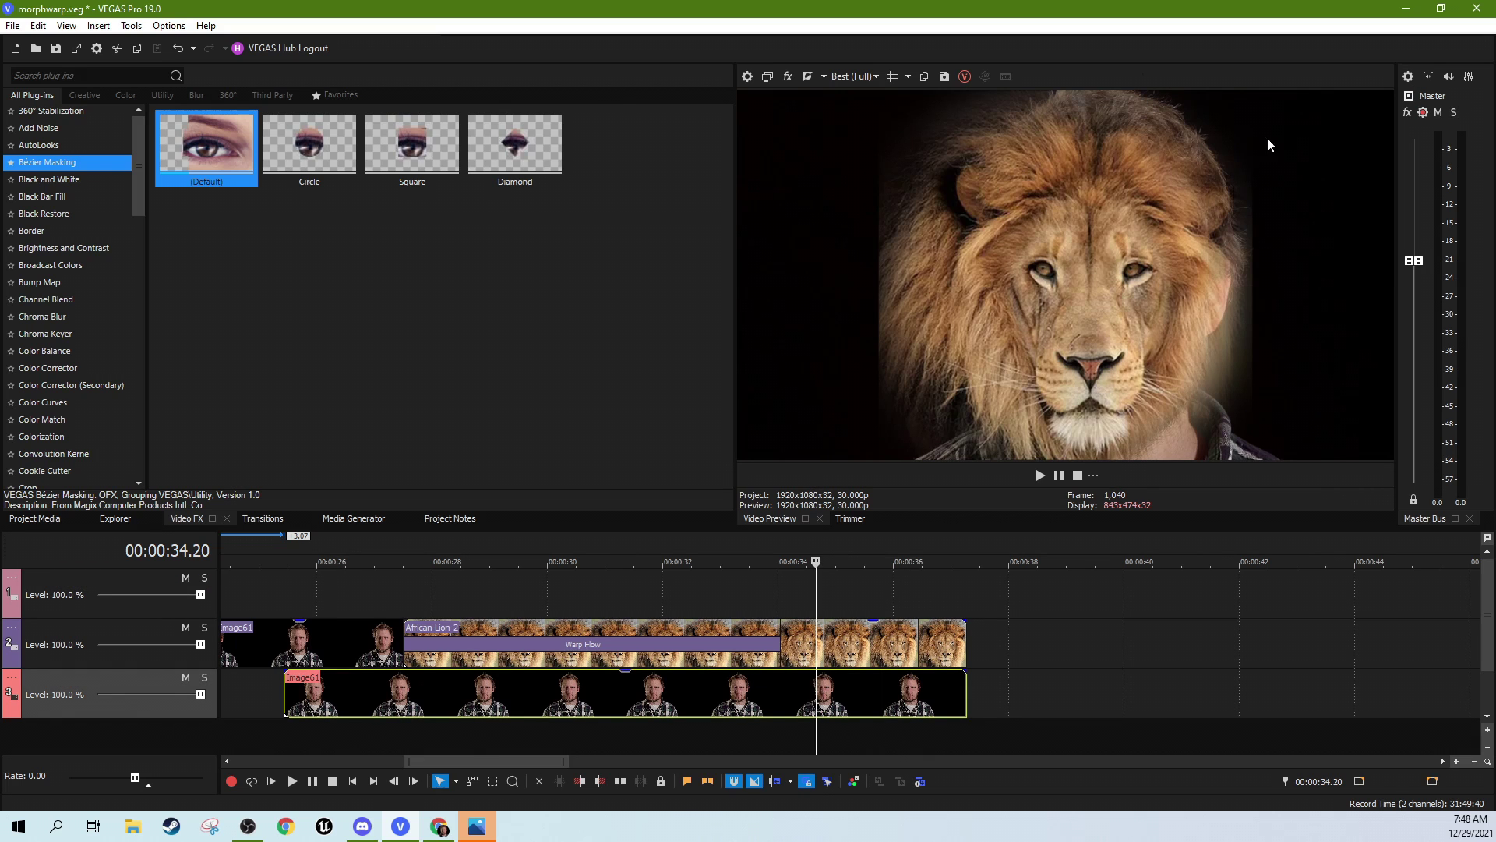
{"action": "left_click", "coordinate": [602, 708]}
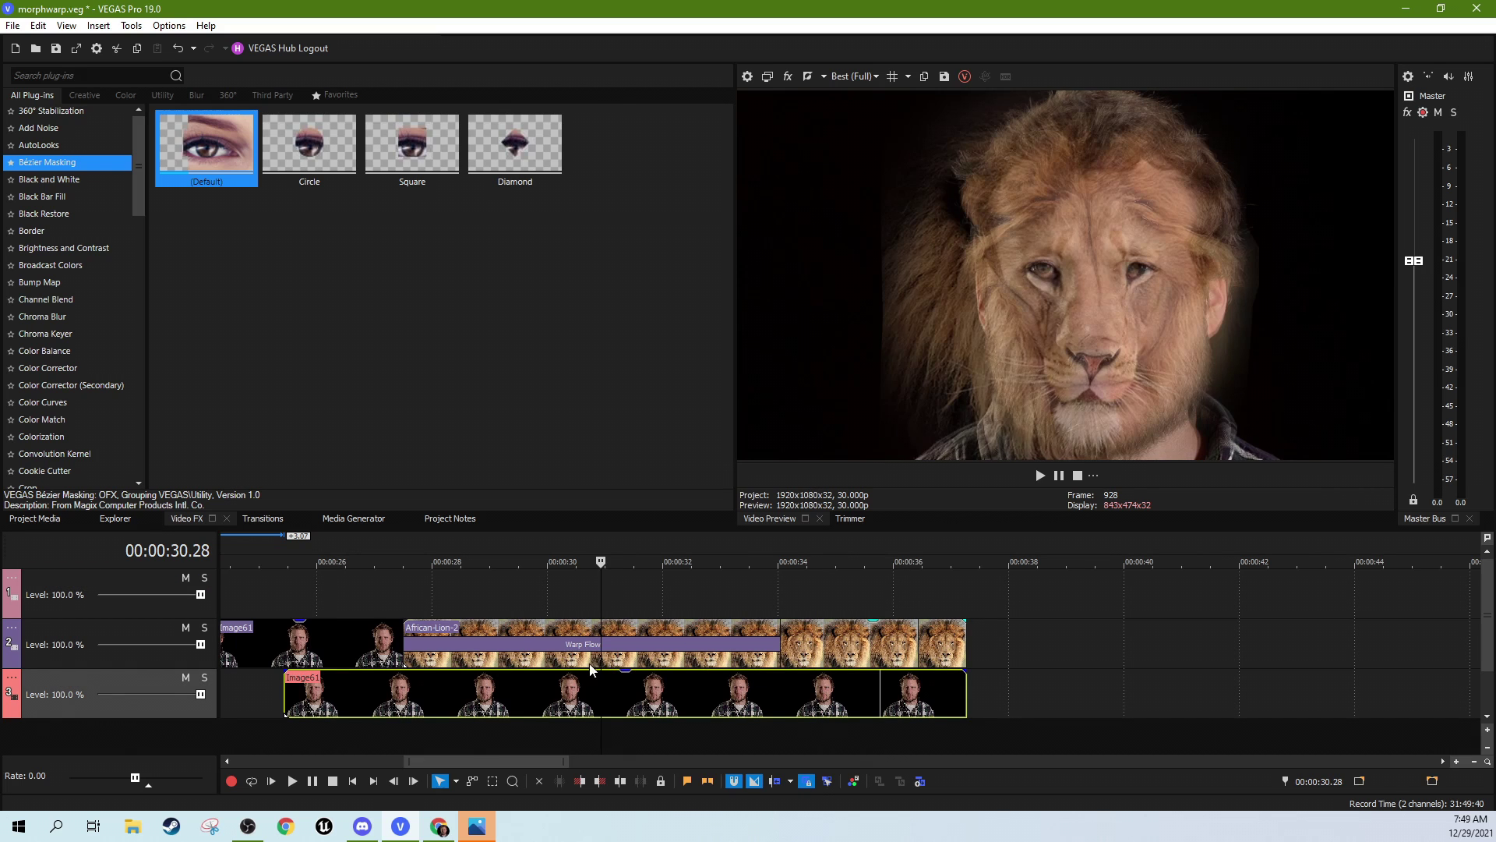
{"action": "left_click", "coordinate": [374, 605]}
{"action": "left_click_drag", "start_coordinate": [207, 145], "coordinate": [559, 711]}
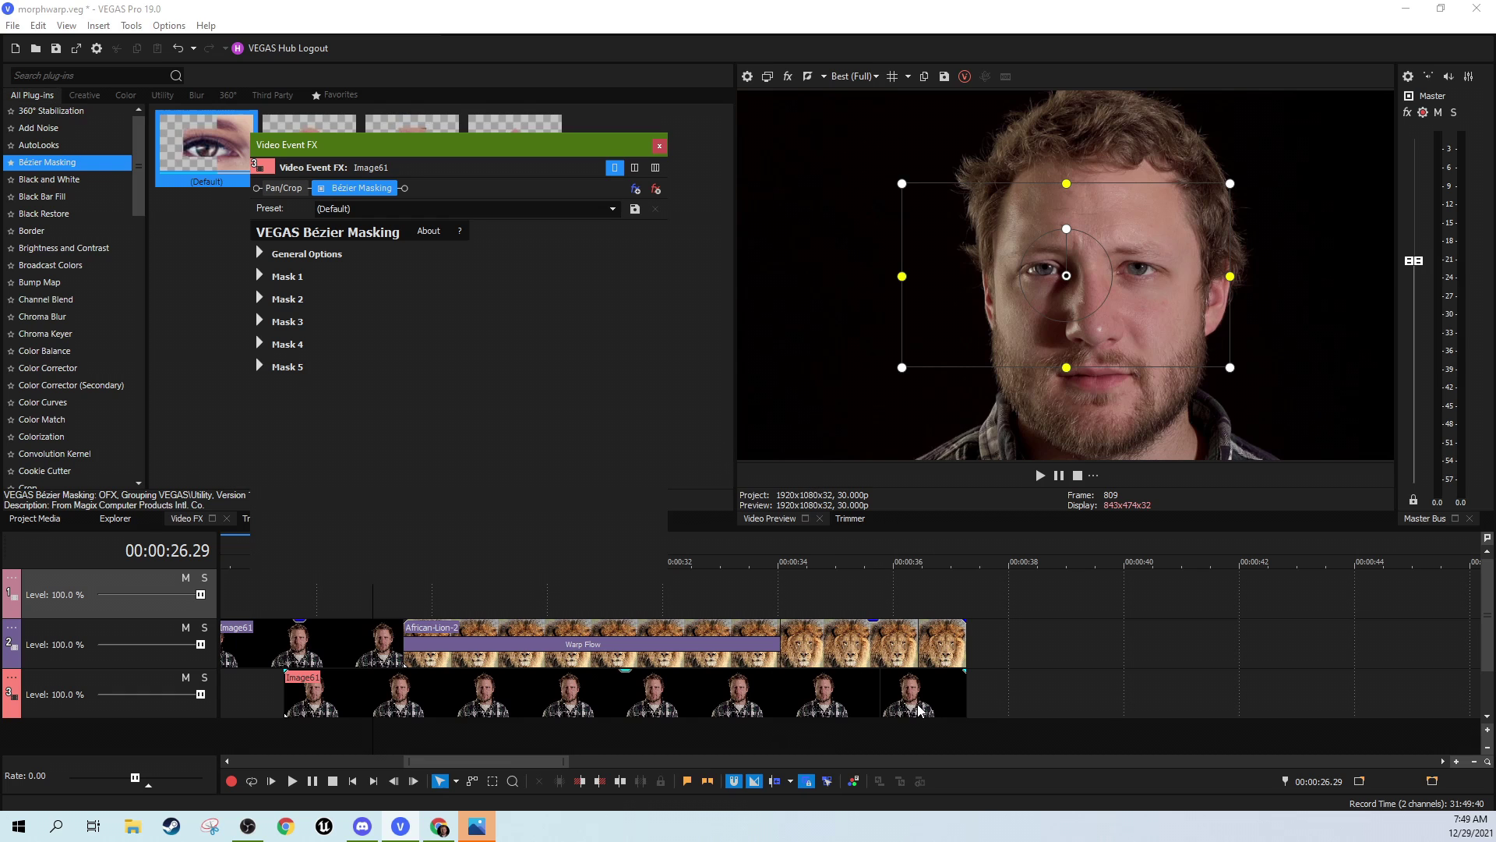
- Move Image61's Bézier mask down and widen it over the man's shoulders
{"action": "left_click", "coordinate": [873, 690]}
{"action": "left_click_drag", "start_coordinate": [1007, 339], "coordinate": [1039, 504]}
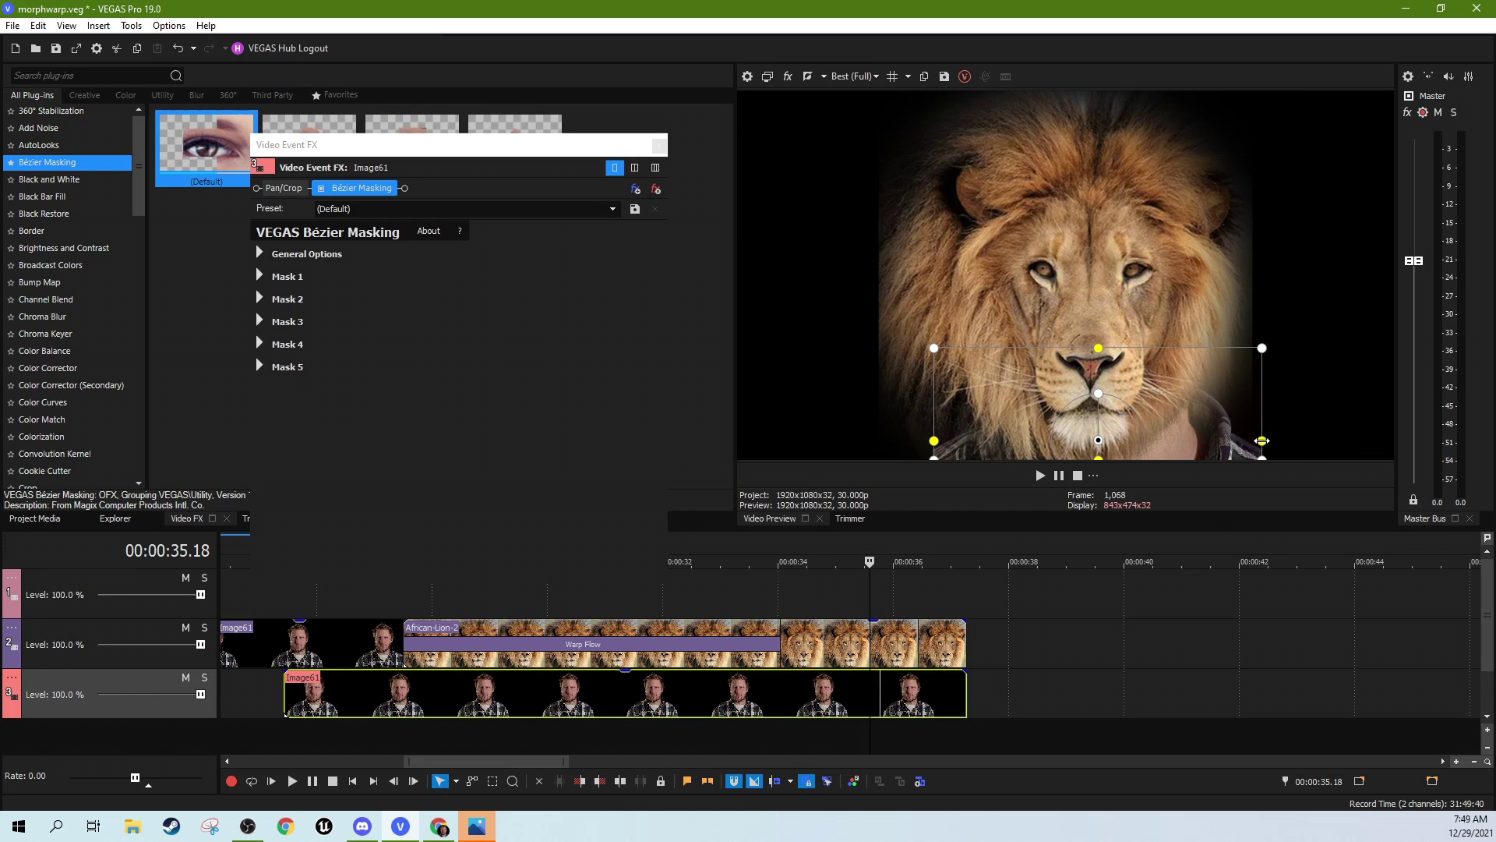
{"action": "left_click_drag", "start_coordinate": [1262, 441], "coordinate": [1374, 447]}
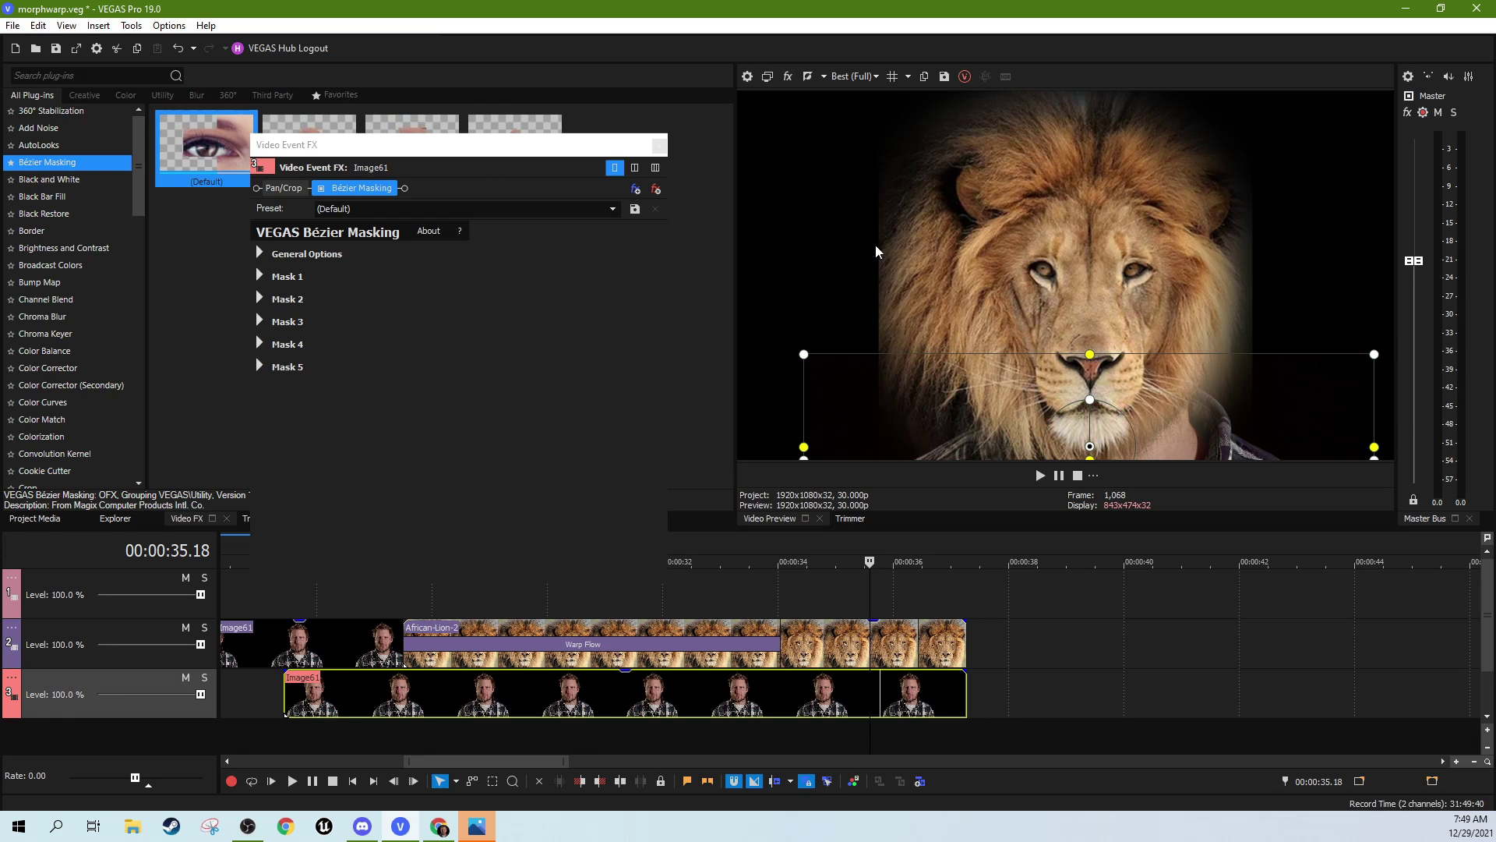
{"action": "left_click", "coordinate": [659, 146]}
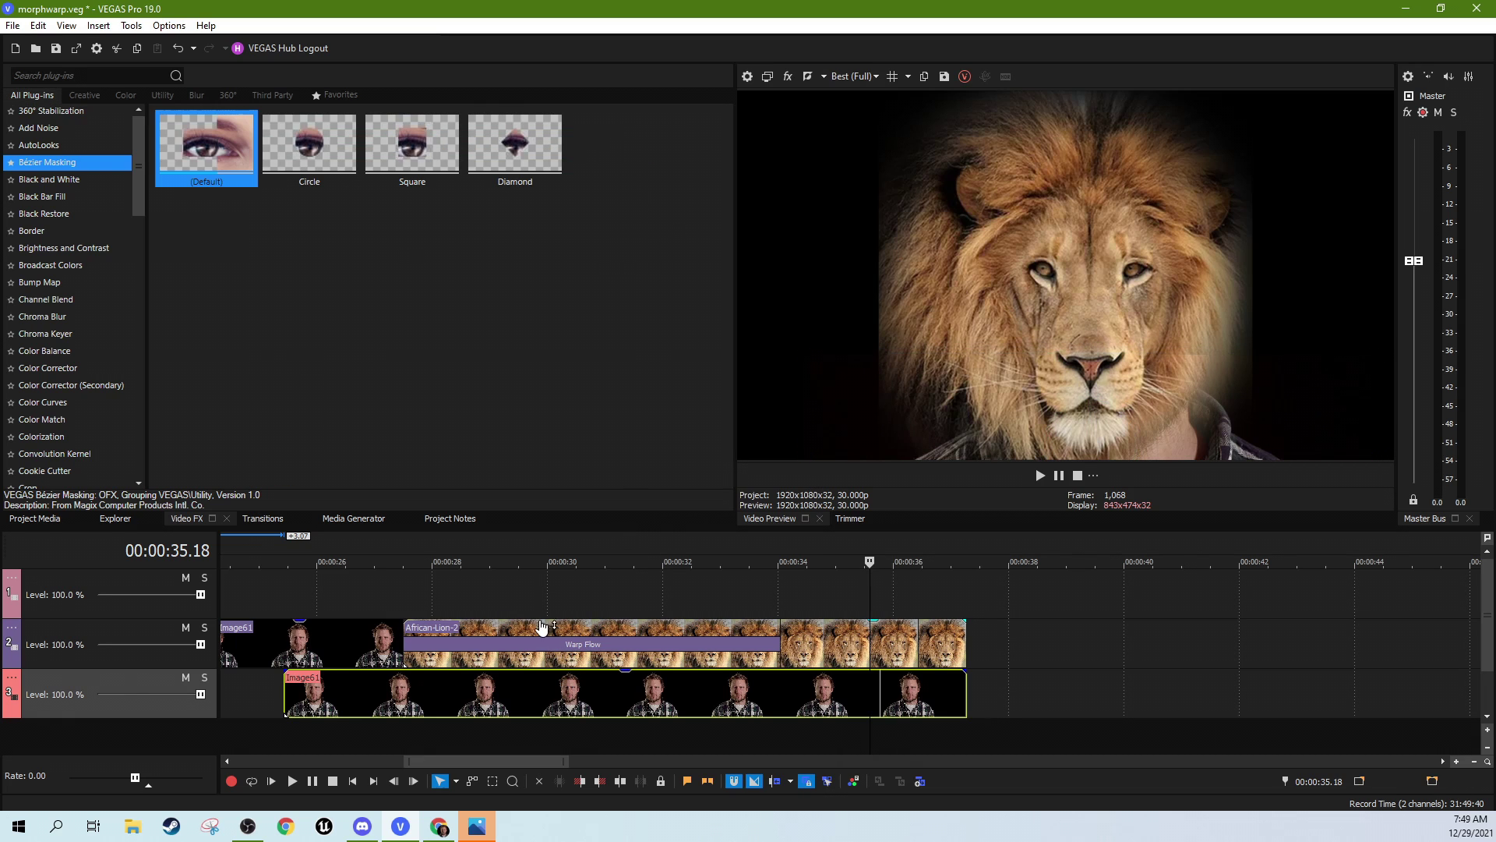
{"action": "left_click", "coordinate": [383, 615]}
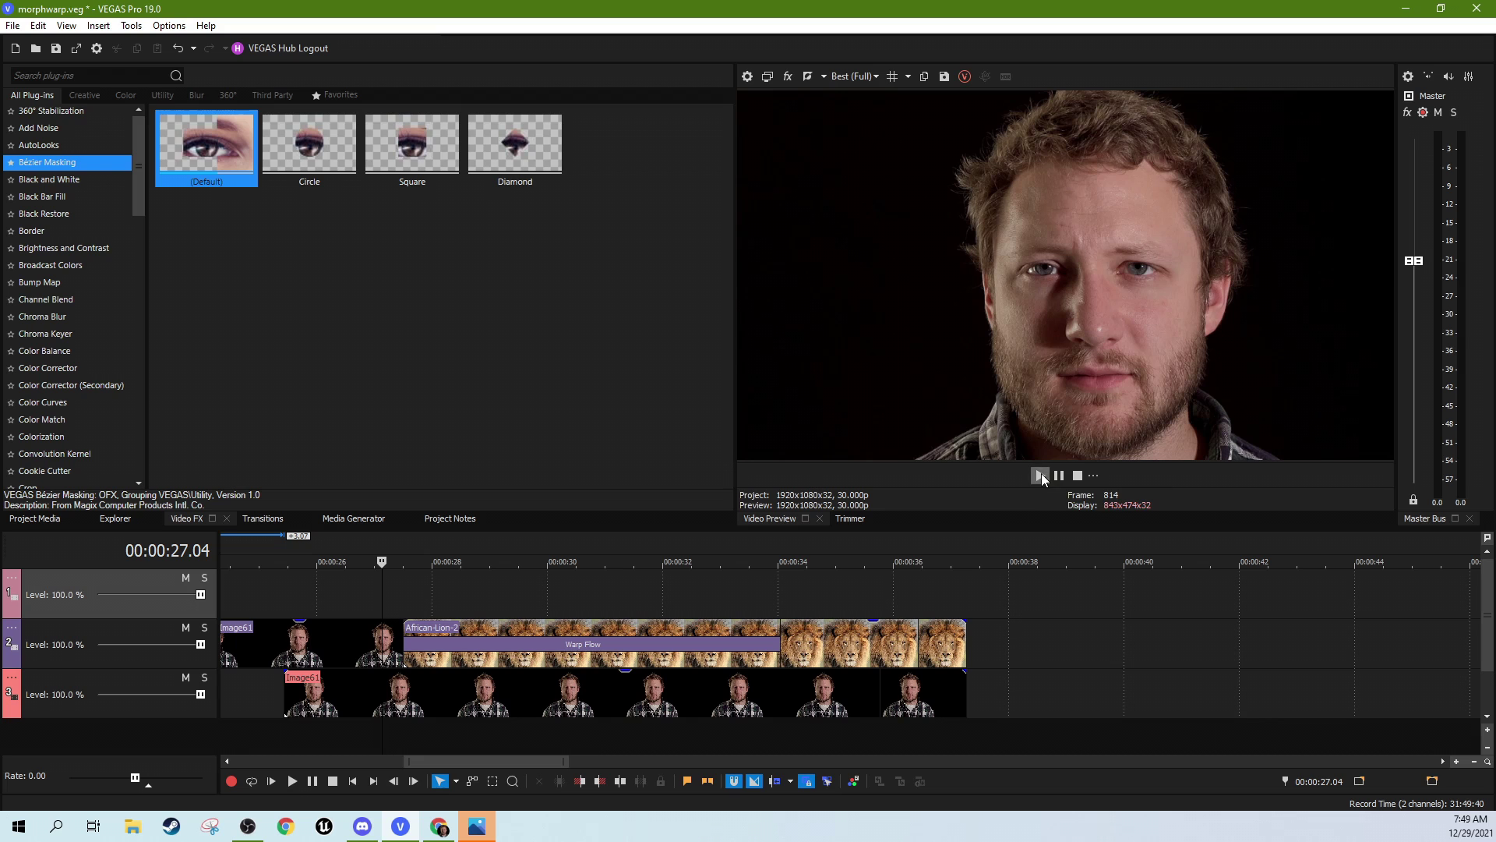
- Play the morph from the man's face through to the fully masked lion
{"action": "left_click", "coordinate": [1041, 474]}
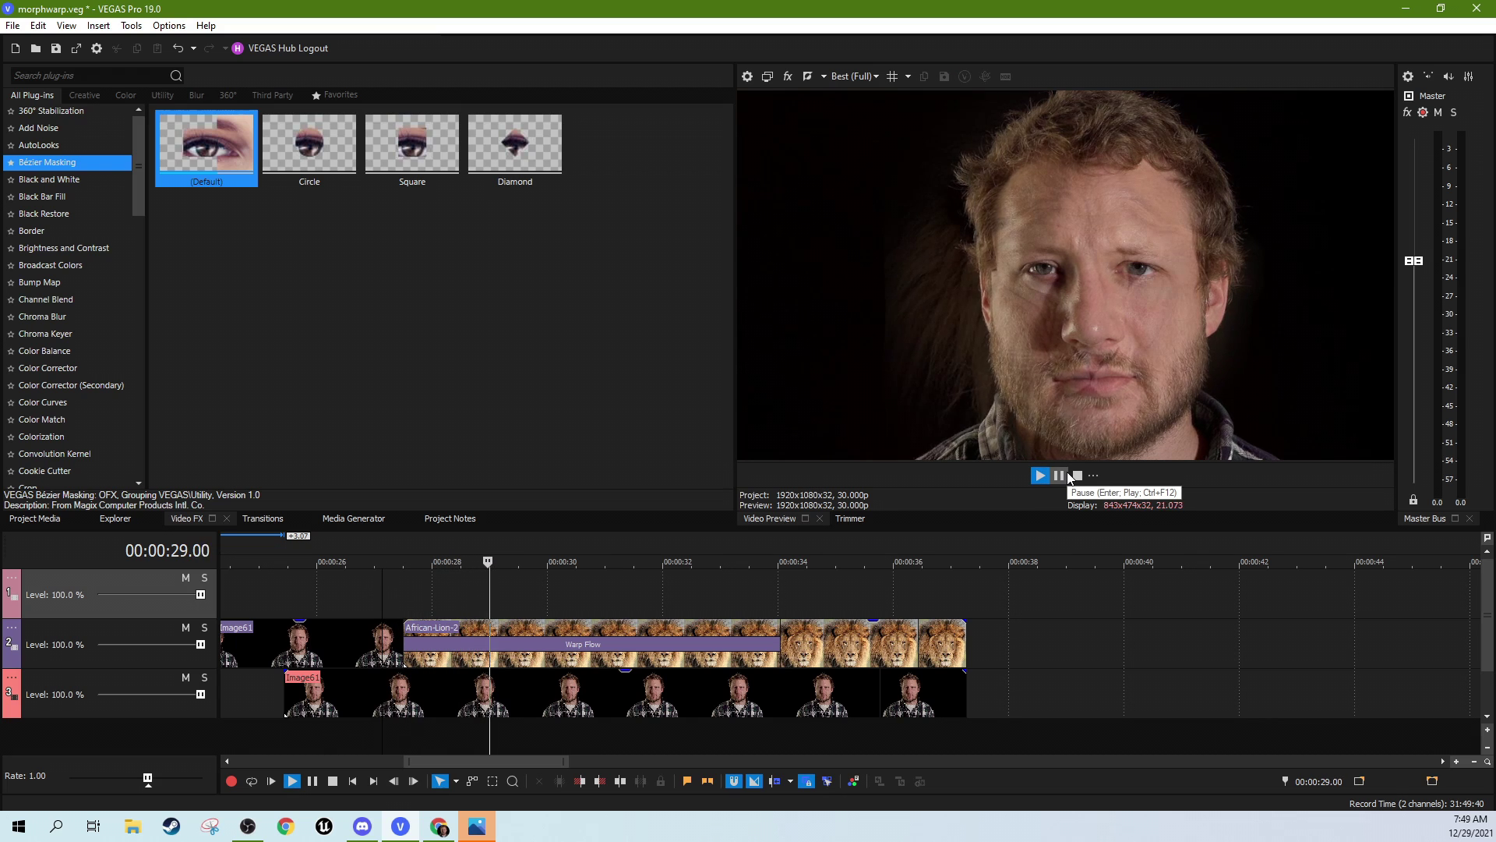